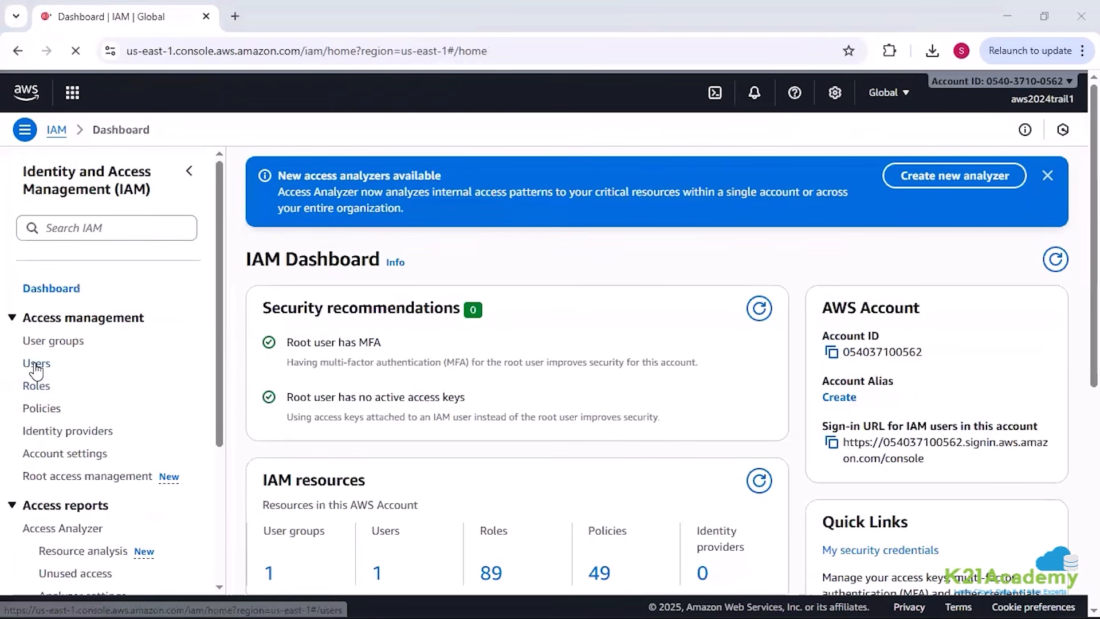
Step: Start creating an IAM user, enter the user name, and provide AWS Management Console access with the IAM user type
left_click(35, 367)
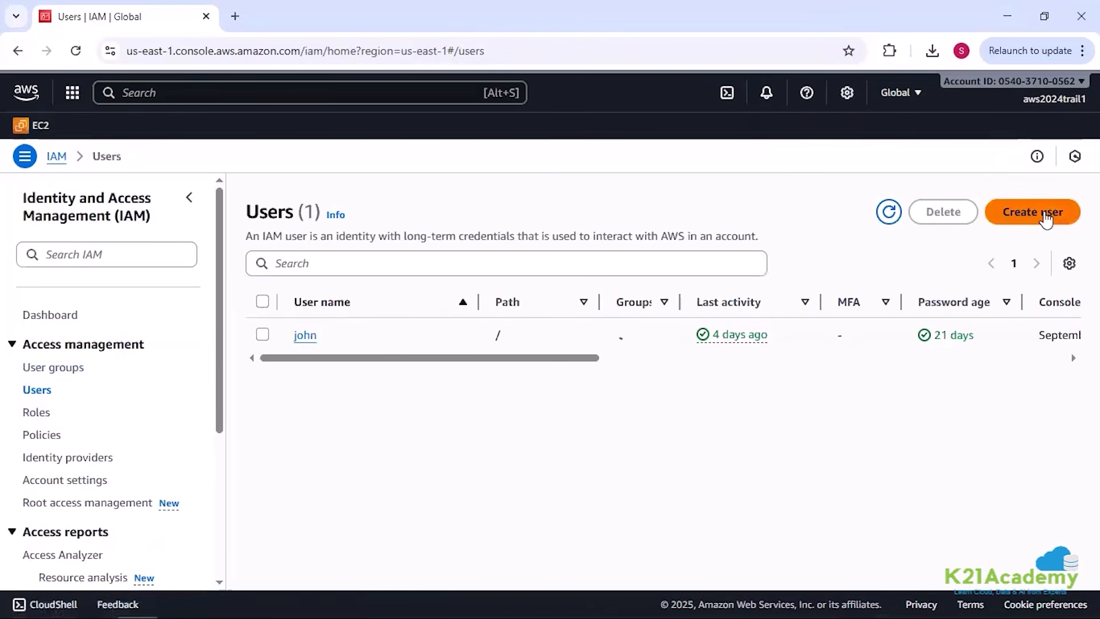
left_click(1044, 215)
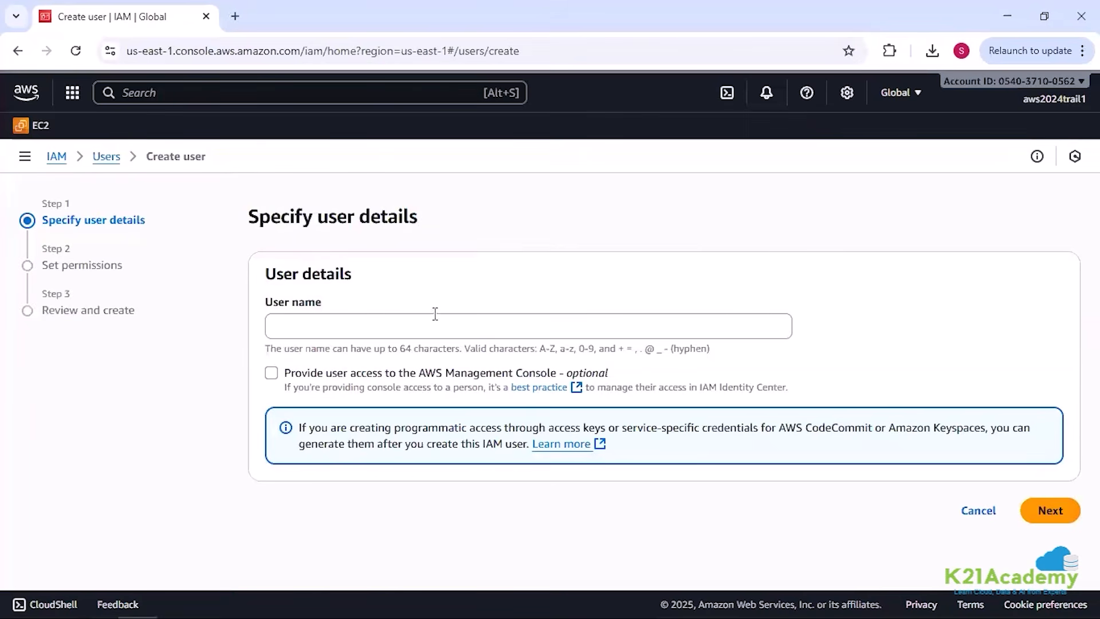
left_click(434, 329)
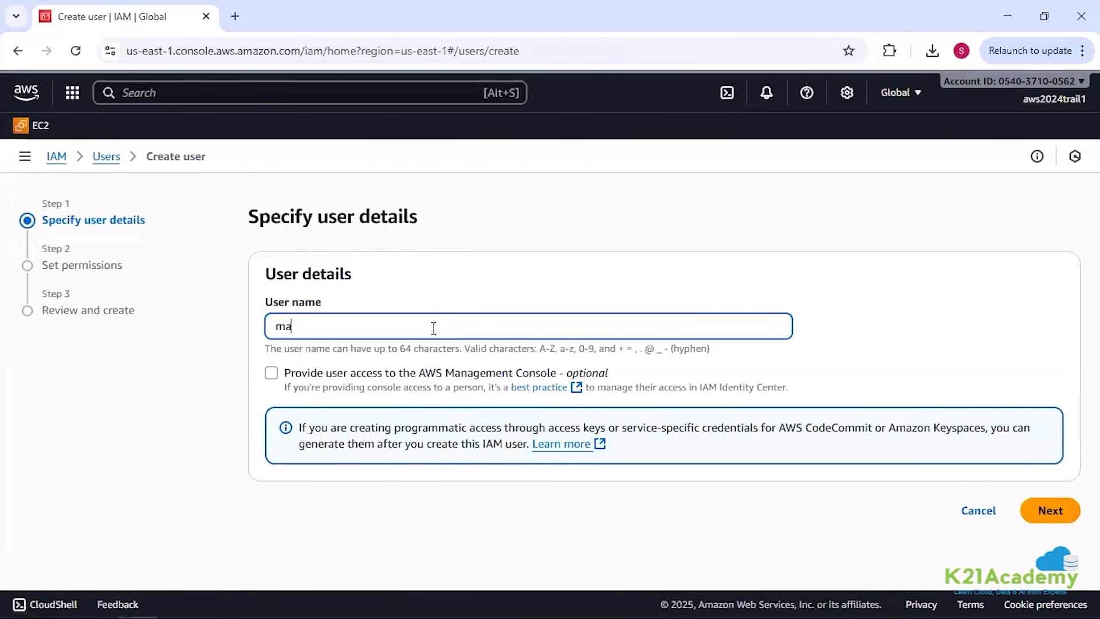
left_click(272, 374)
scroll(394, 367, "down", 3)
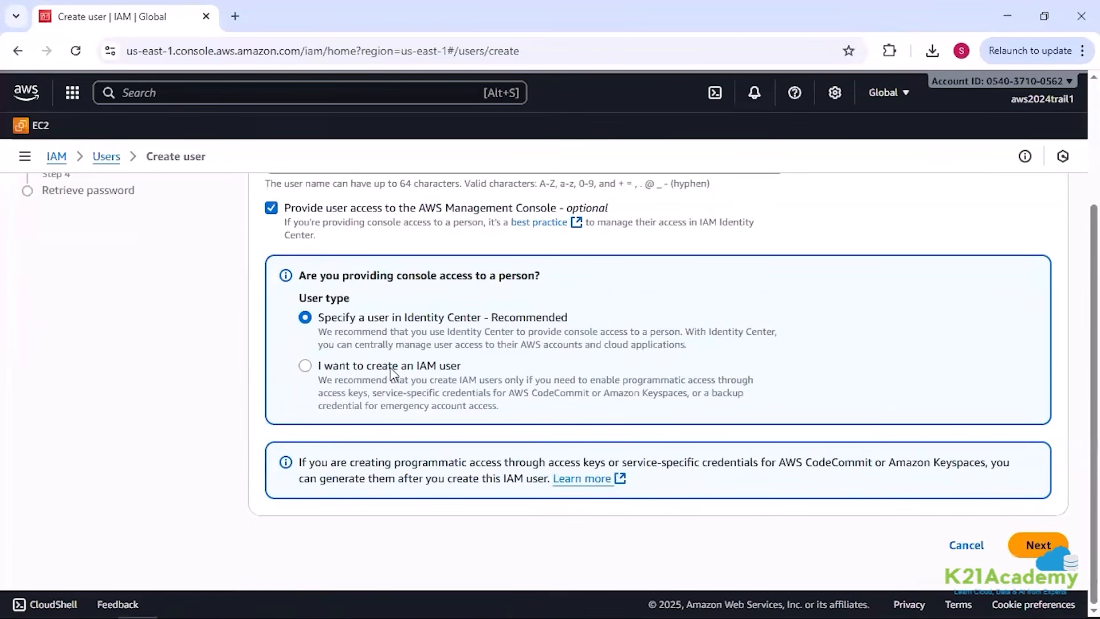
left_click(394, 365)
Step: Enter a custom console password, turn off the required password change at next sign-in, and continue to permissions
scroll(319, 348, "down", 4)
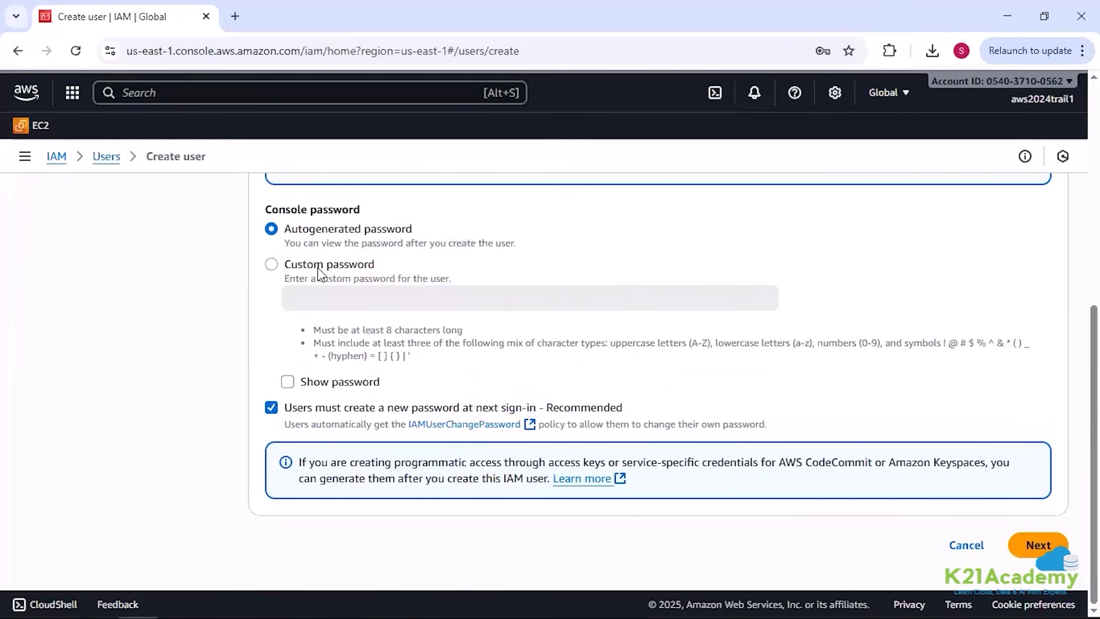
left_click(318, 279)
left_click(319, 299)
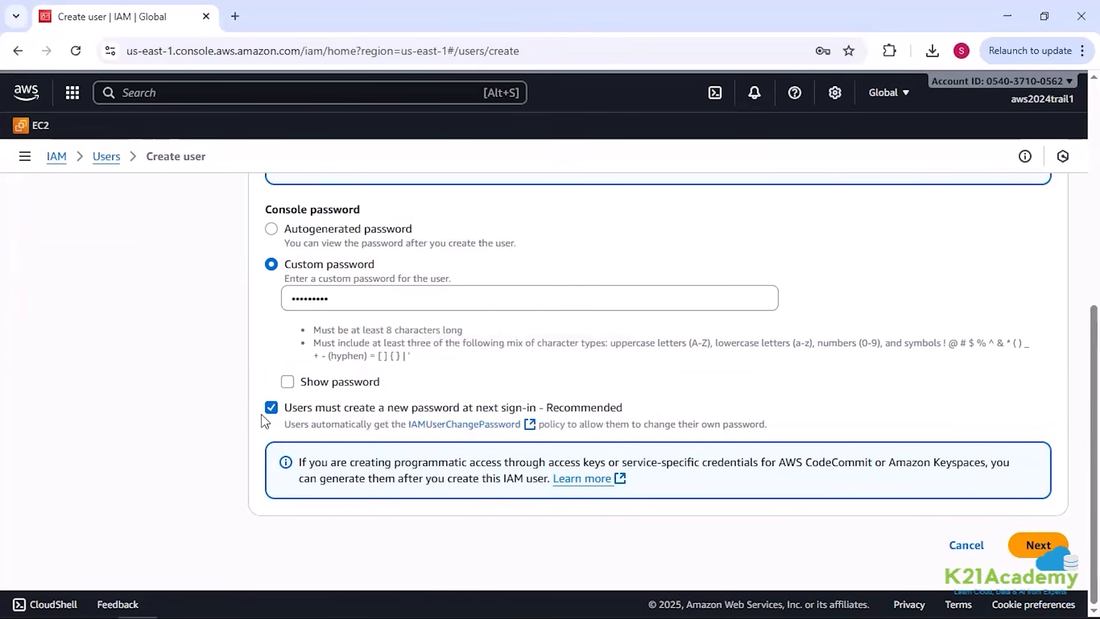
left_click(271, 408)
scroll(424, 464, "up", 3)
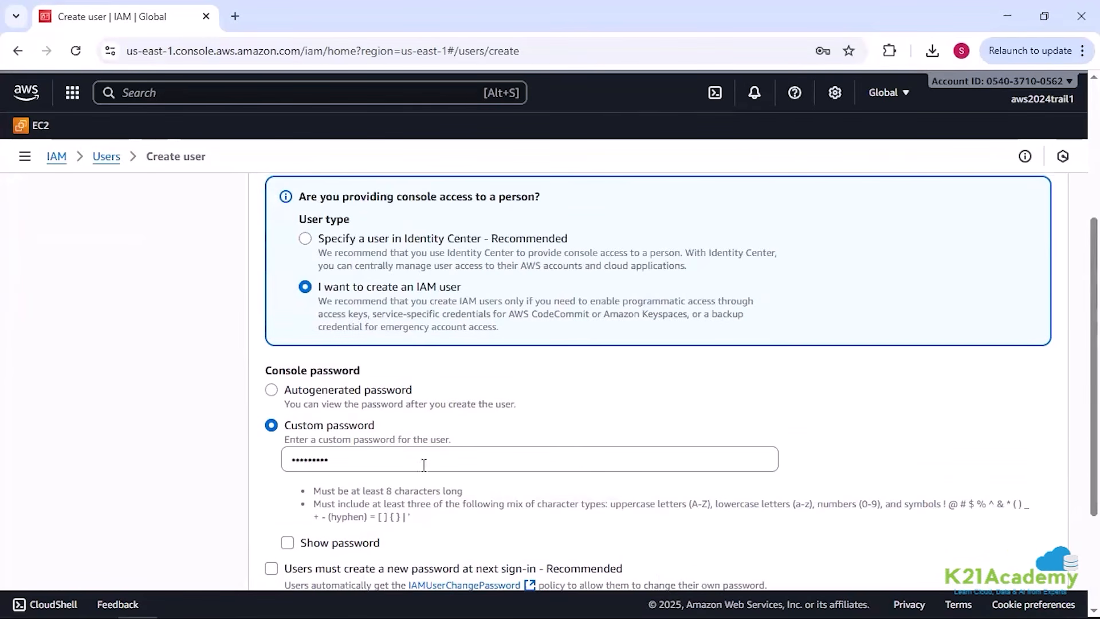
scroll(555, 491, "up", 3)
scroll(552, 490, "down", 6)
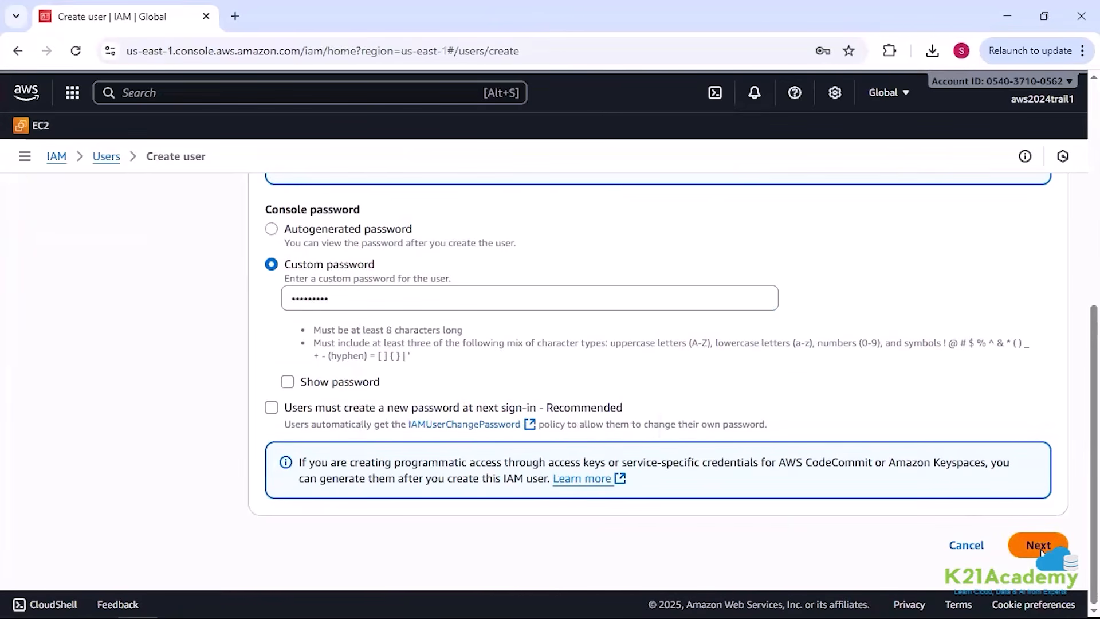
left_click(1040, 549)
Step: Attach the AdministratorAccess policy directly to the new user and create the user
left_click(882, 324)
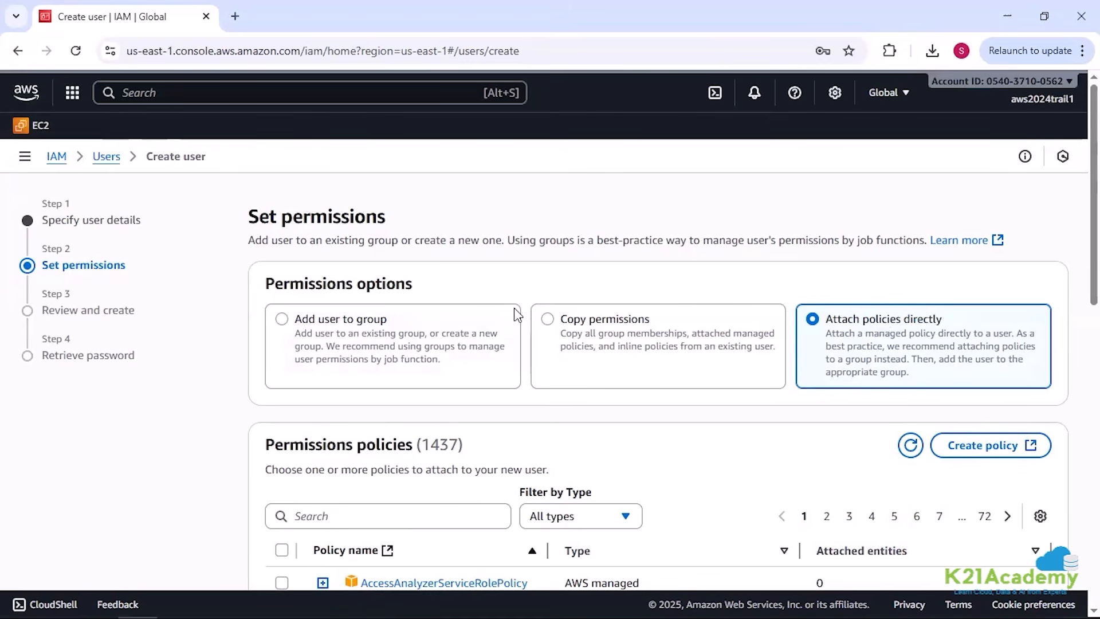
scroll(466, 287, "down", 4)
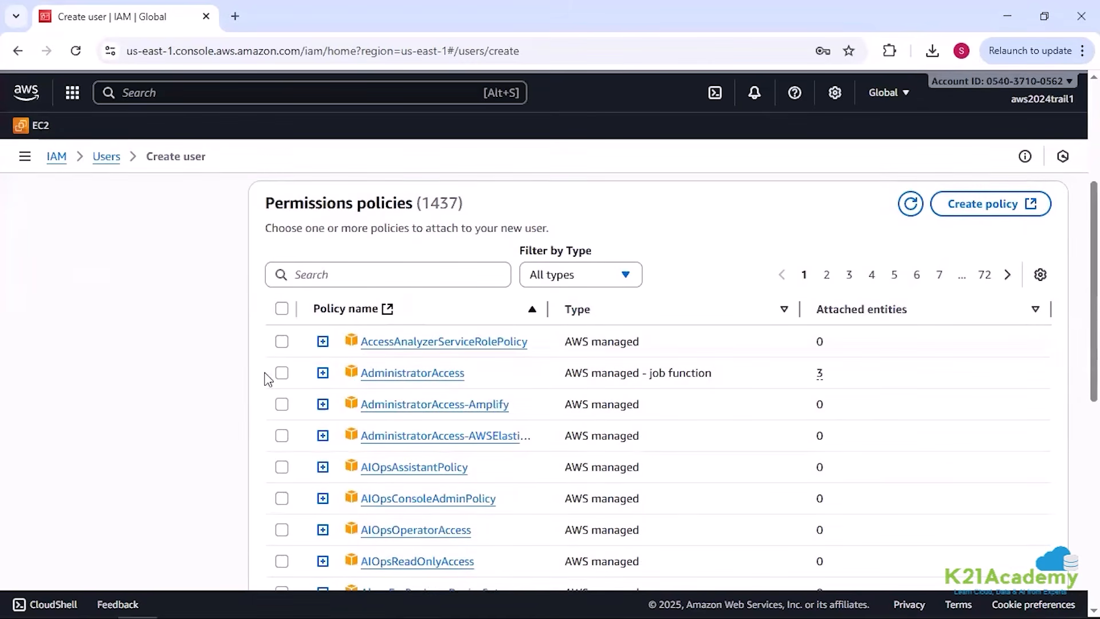
left_click(281, 373)
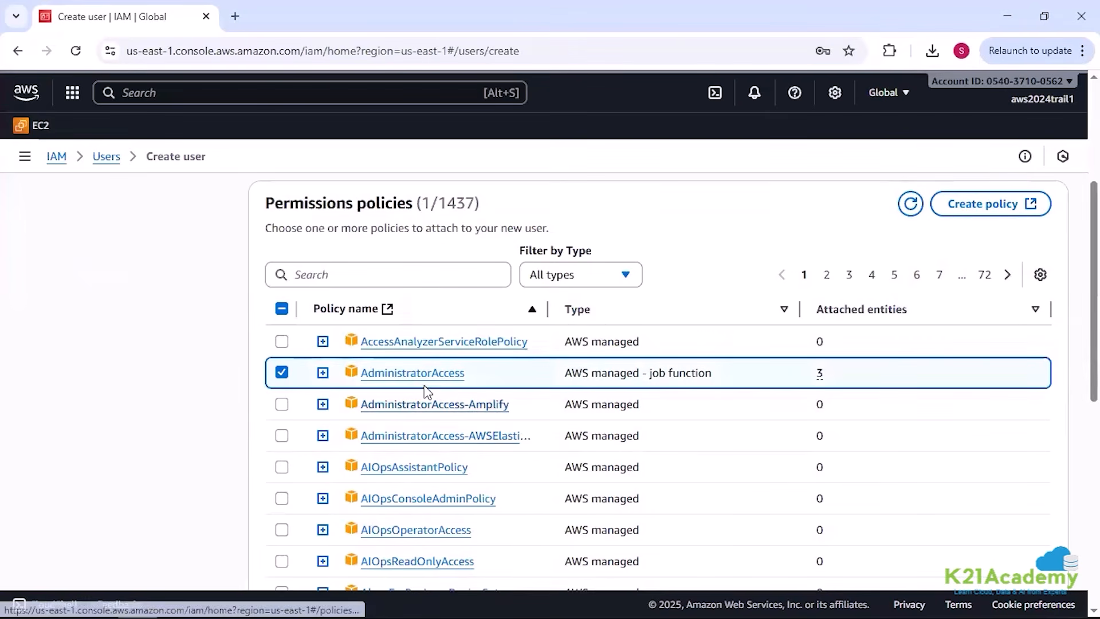
scroll(741, 434, "down", 8)
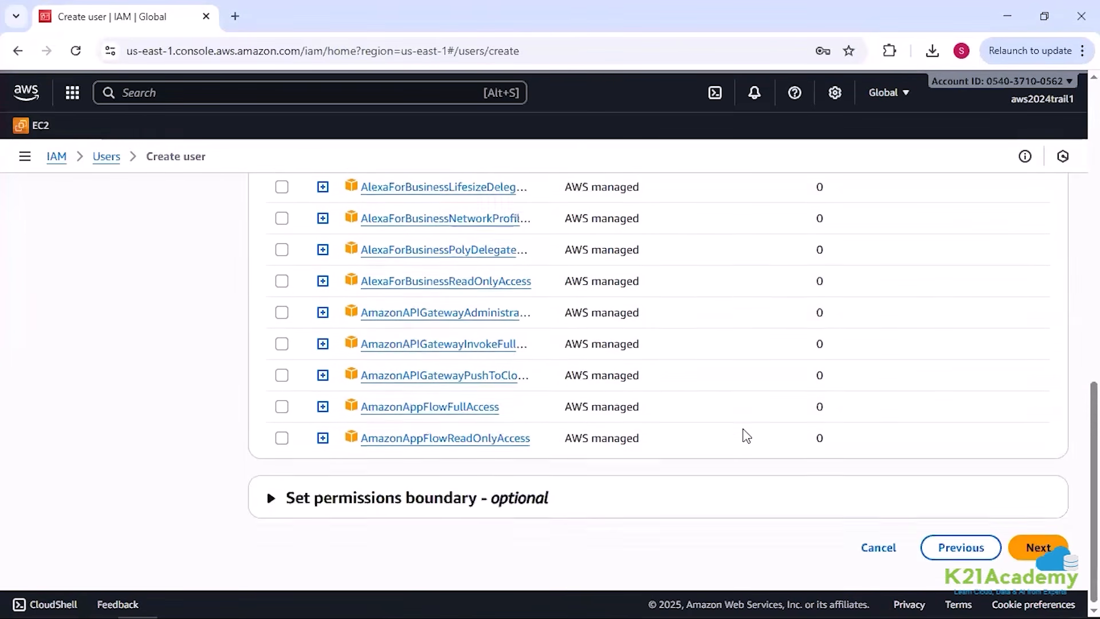
scroll(743, 434, "up", 8)
scroll(809, 429, "down", 9)
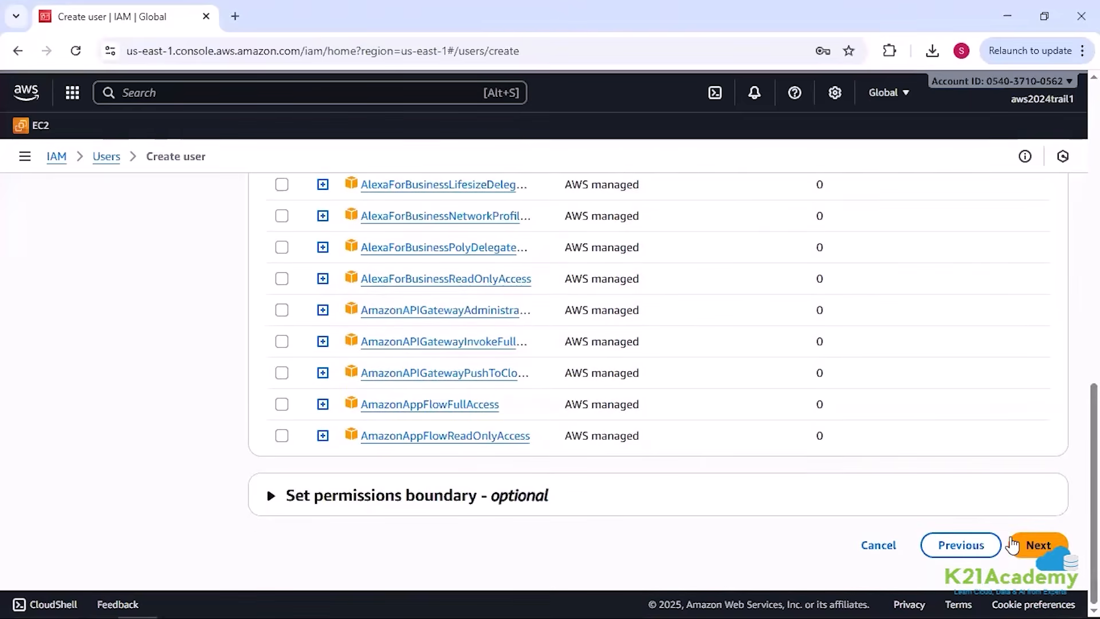
left_click(1018, 545)
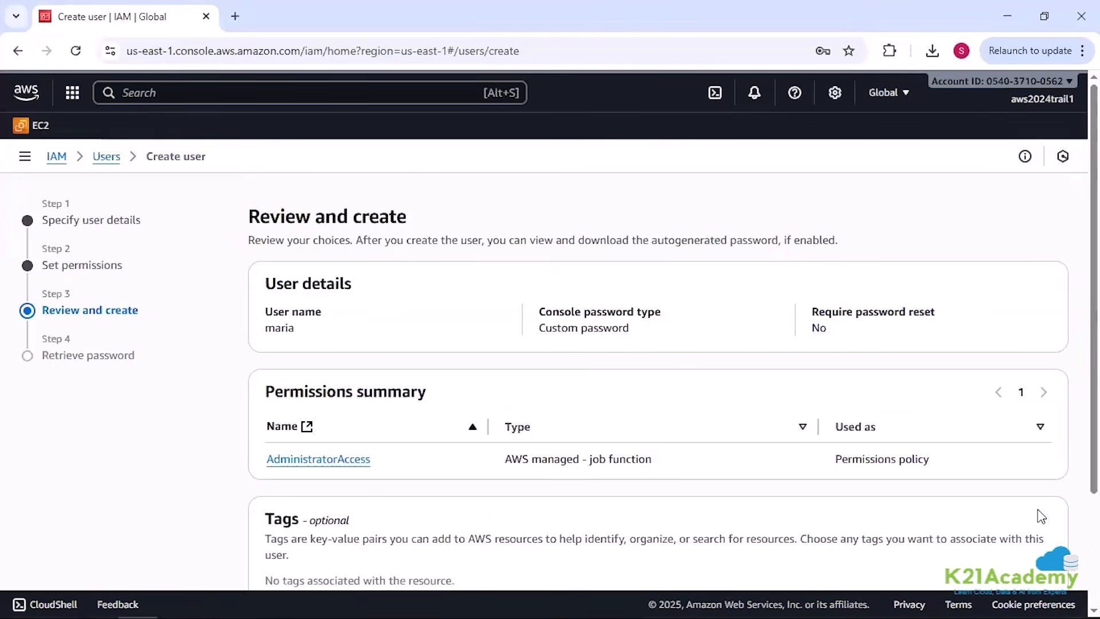
scroll(1033, 524, "down", 3)
left_click(1032, 545)
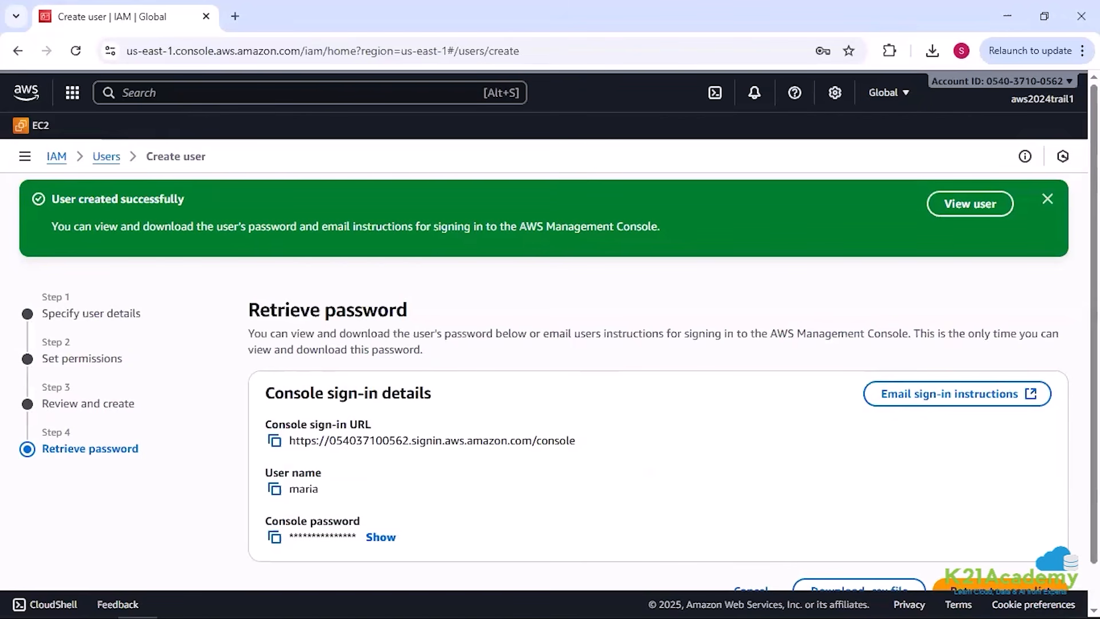
Step: Search the AWS console for s3, open the S3 service in a new browser tab and switch to it
left_click(318, 95)
type("s3")
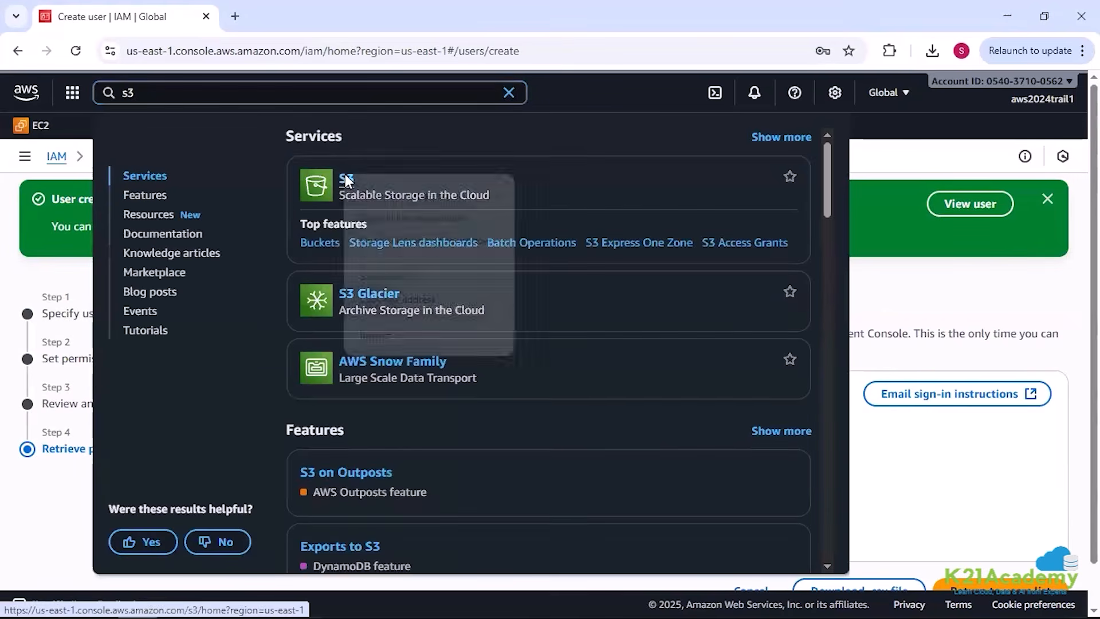
right_click(346, 177)
key("Escape")
left_click(360, 199)
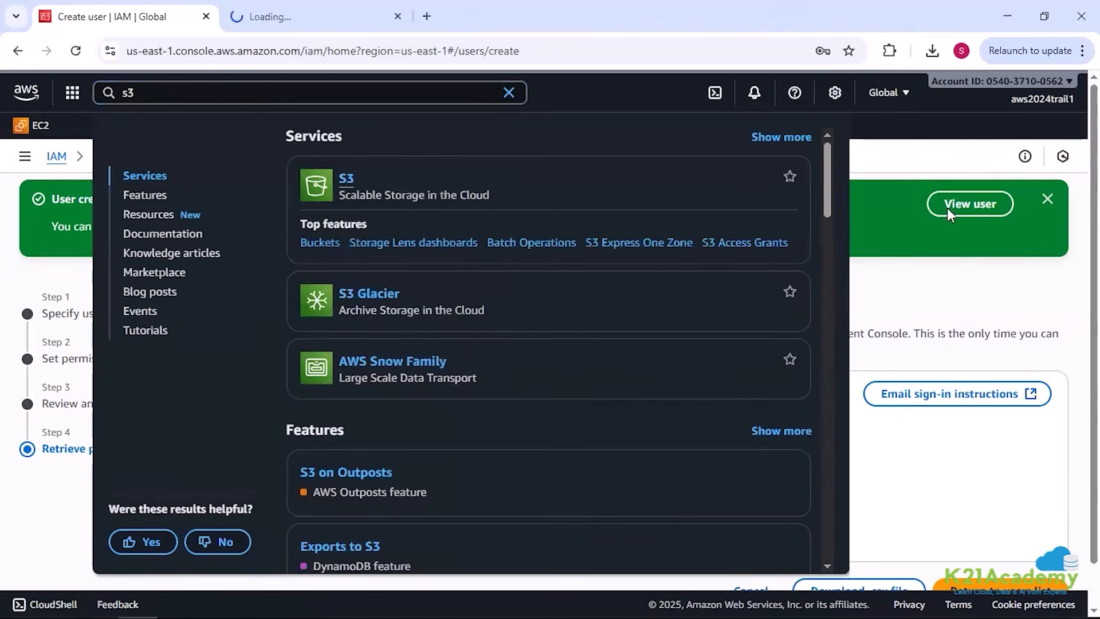
left_click(925, 164)
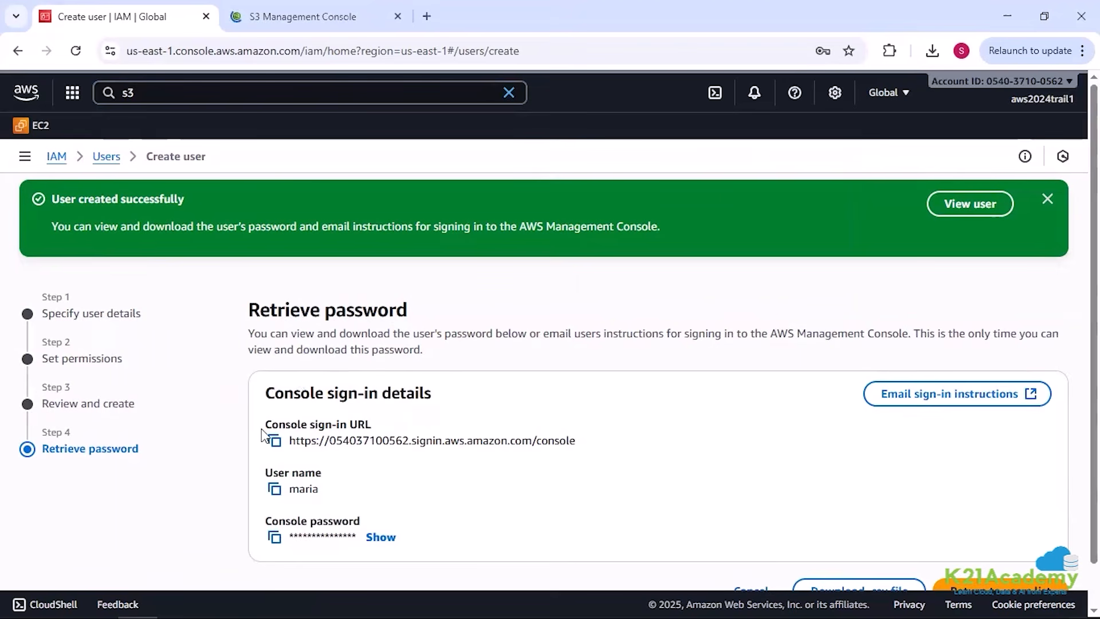
left_click(313, 8)
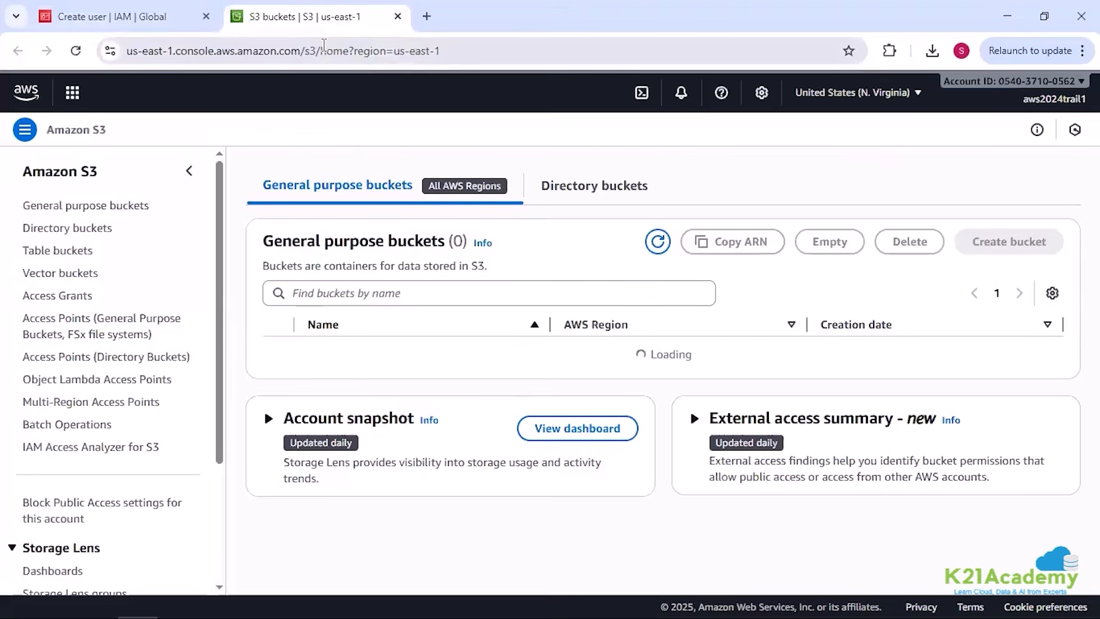
Step: Open the general purpose bucket 4thfeb2025 and view the contents of its k21-project folder
left_click(63, 232)
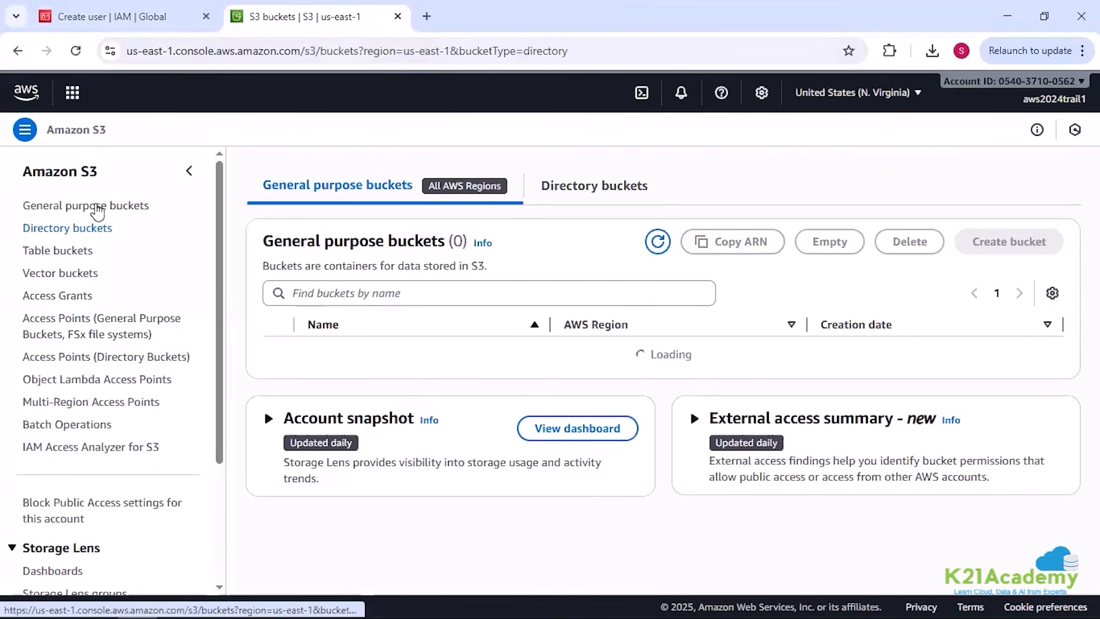
left_click(94, 207)
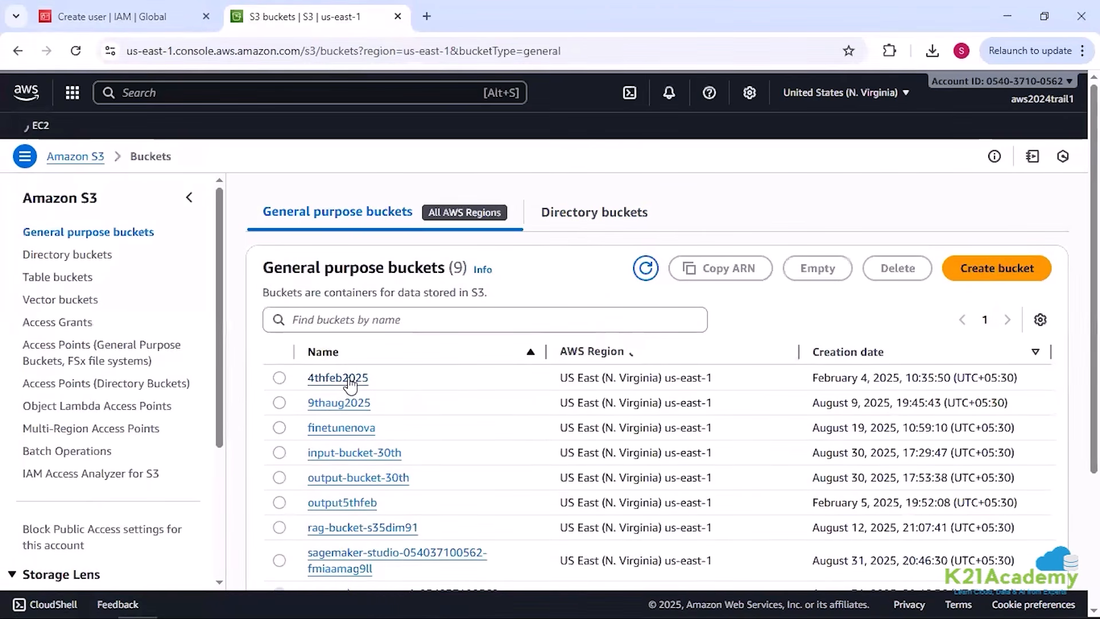
left_click(351, 378)
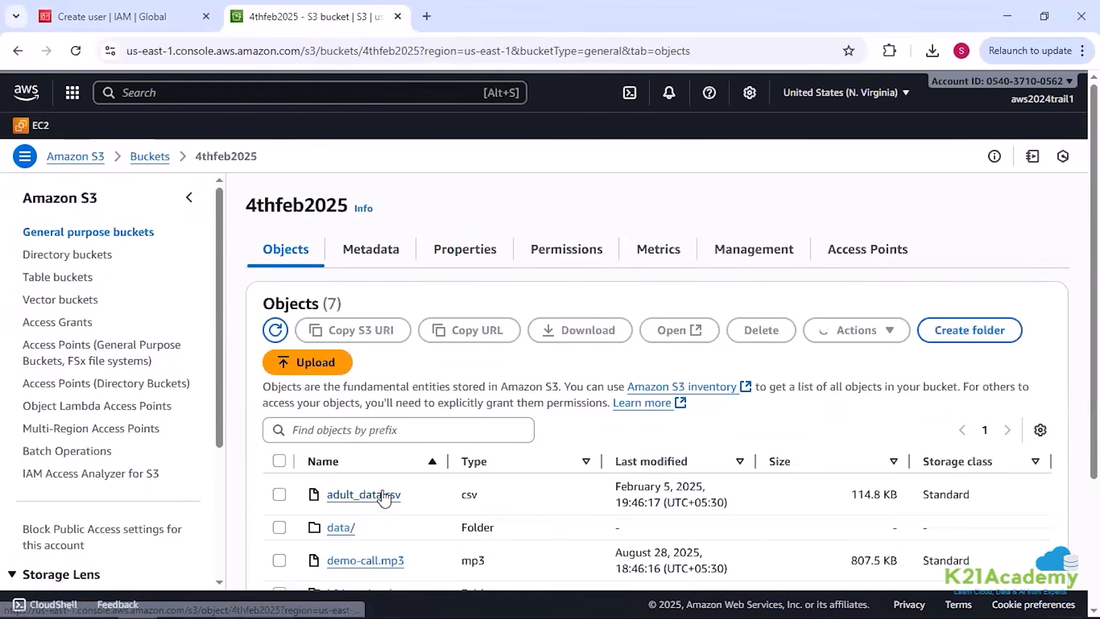
scroll(378, 490, "down", 3)
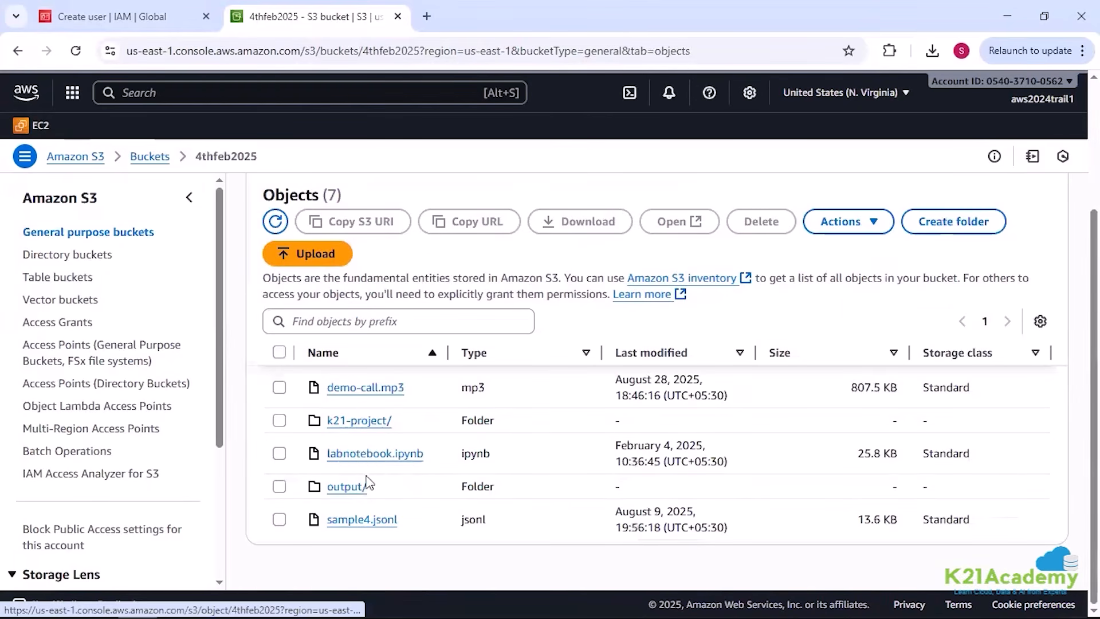
left_click(358, 420)
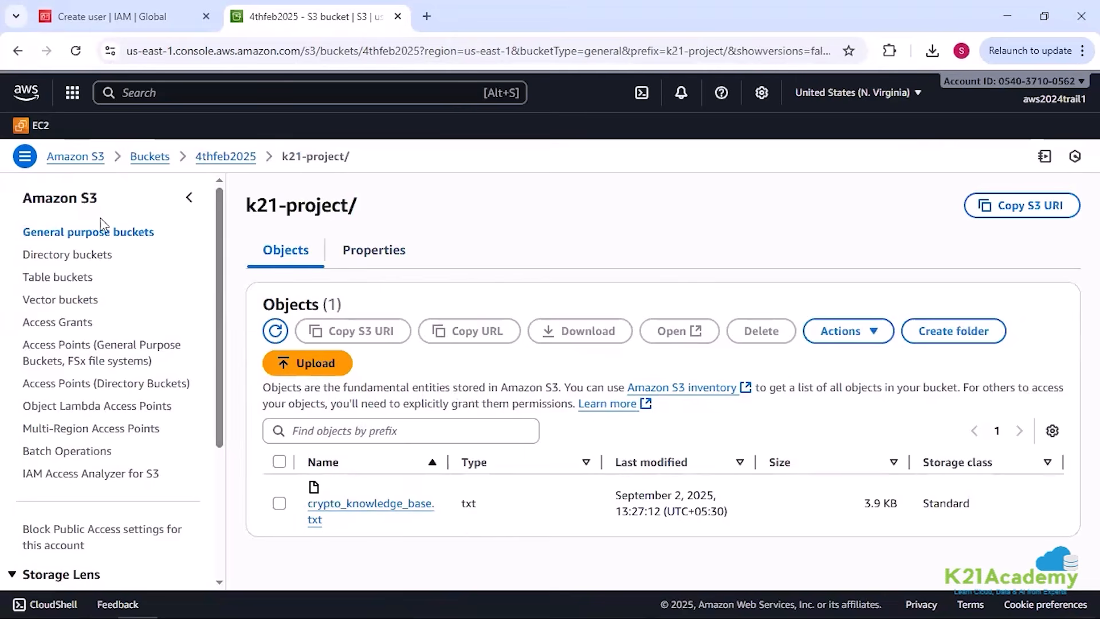
Step: From the IAM page, search for bedrock, open Amazon Bedrock in a new browser tab and switch to it
left_click(149, 18)
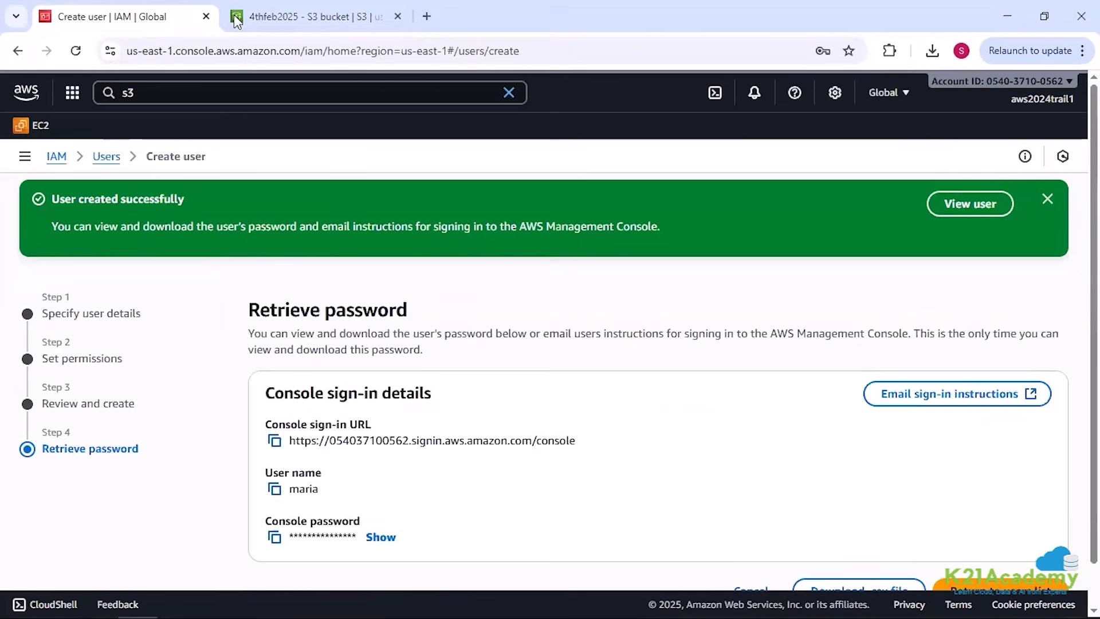
left_click(148, 93)
type("bedrock")
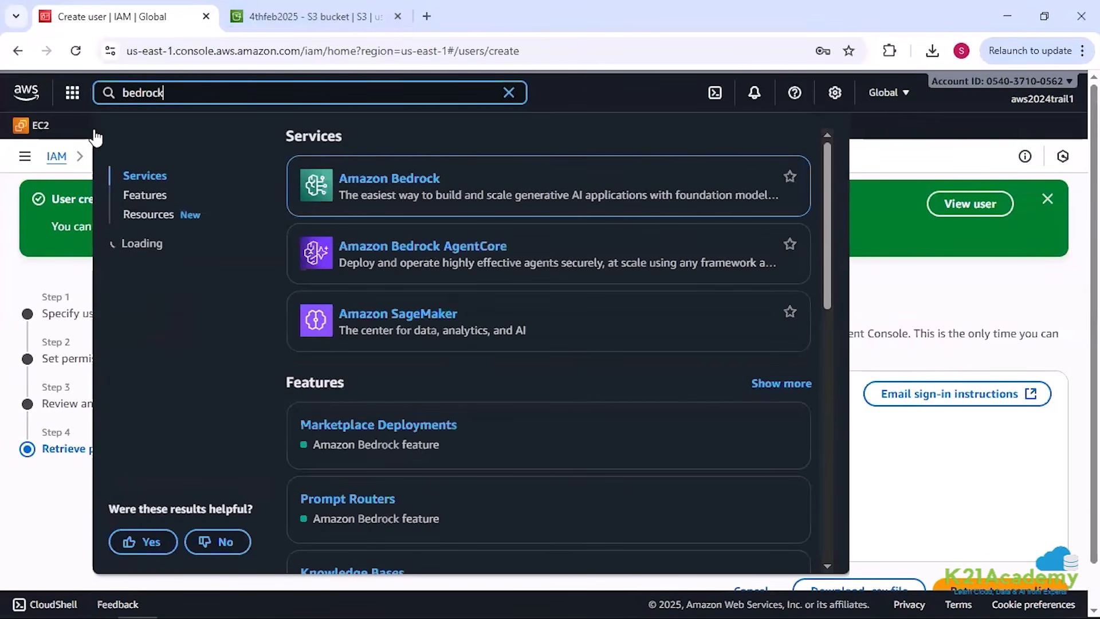
right_click(373, 177)
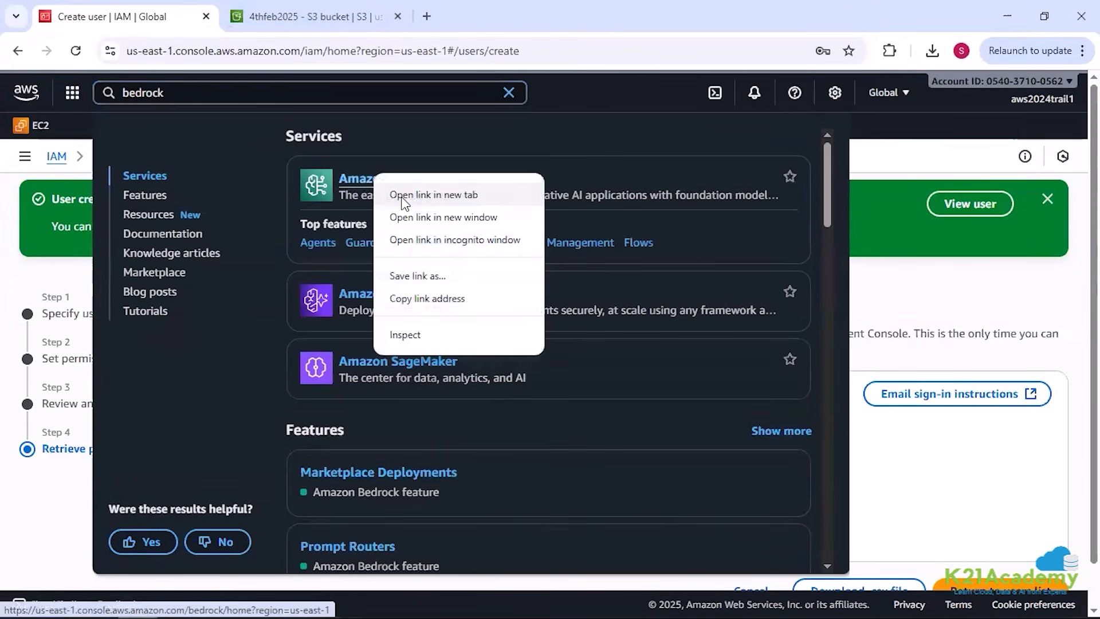
left_click(401, 195)
left_click(887, 166)
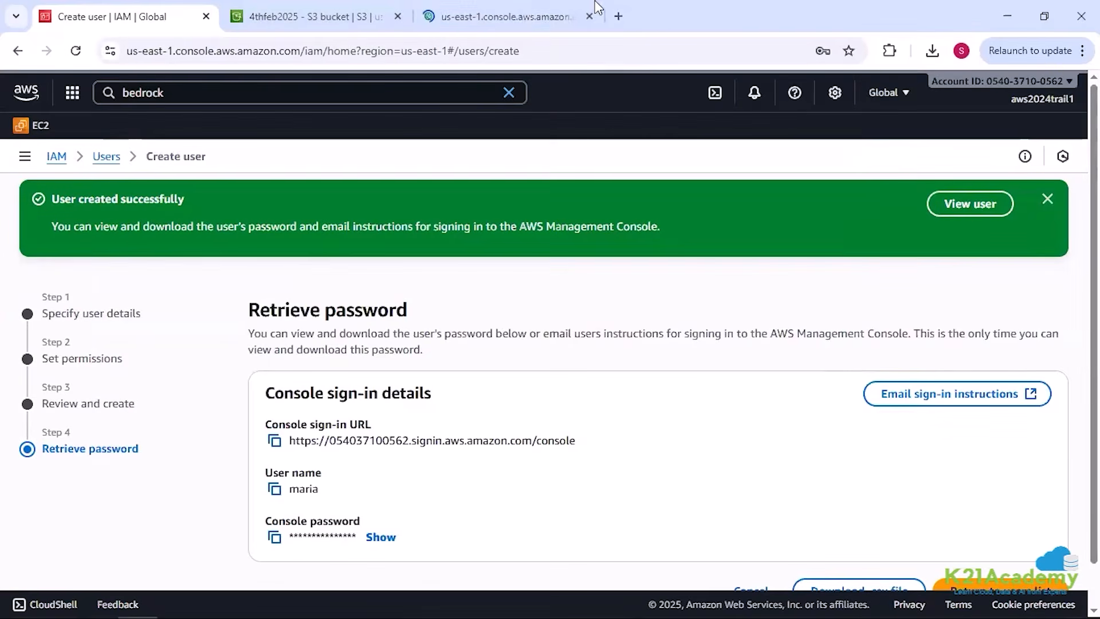
left_click(508, 8)
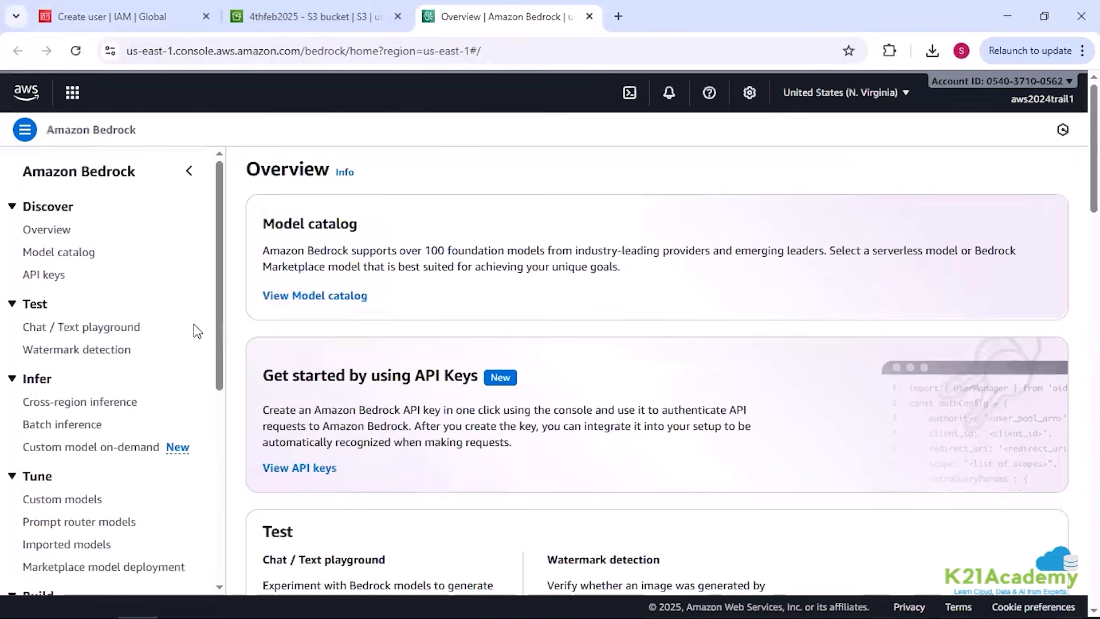
Step: Open Bedrock's model access page and check the access status of Amazon's Nova Pro model
scroll(160, 338, "down", 5)
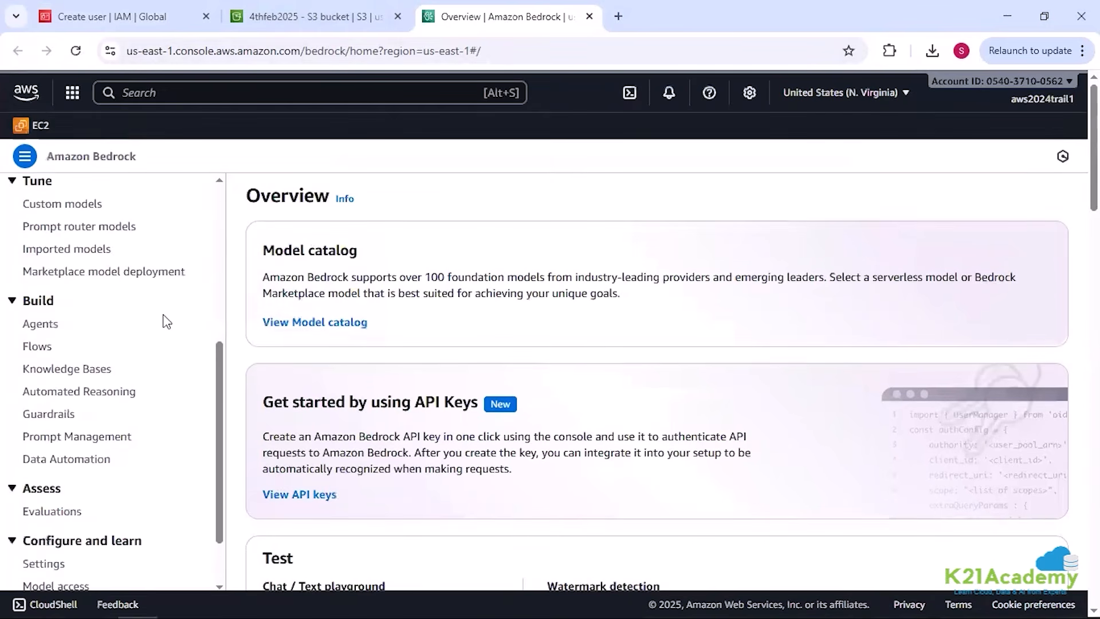
scroll(166, 321, "down", 2)
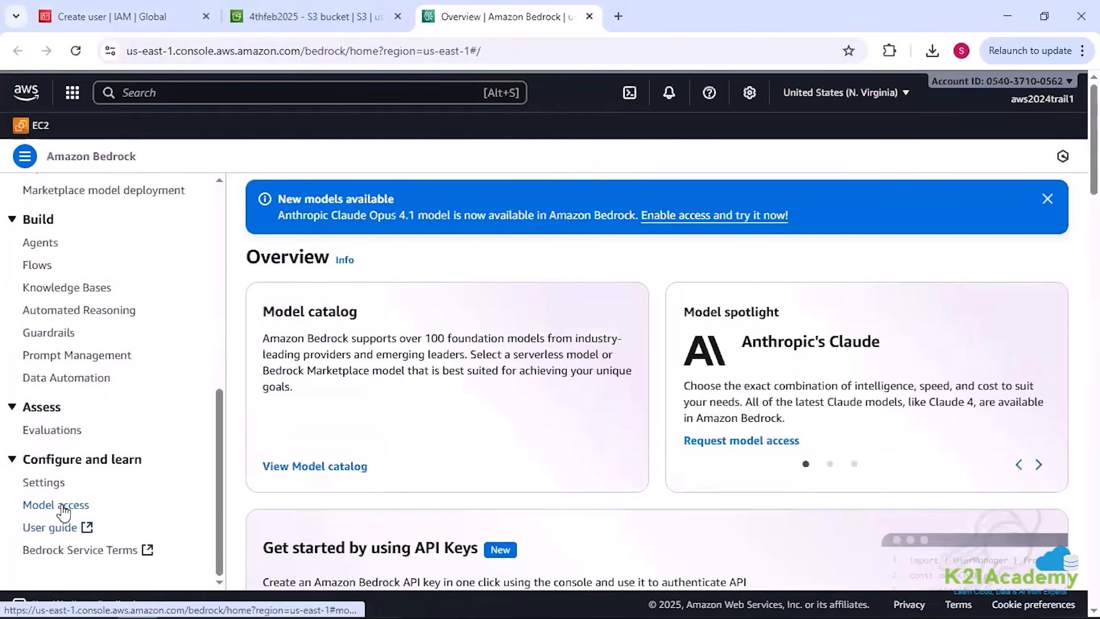
left_click(64, 507)
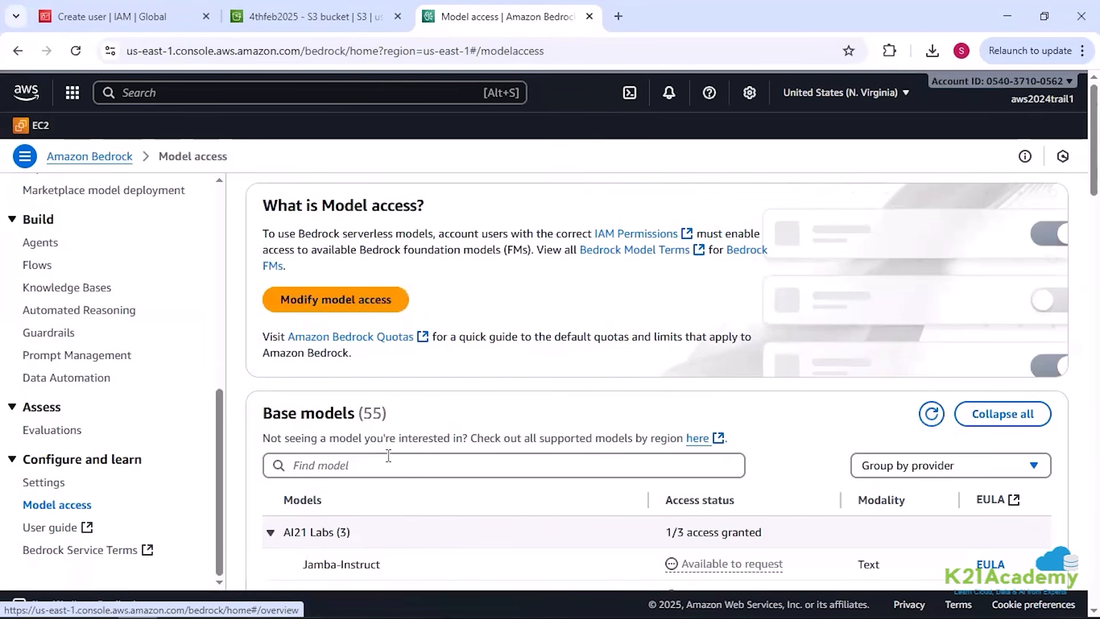
scroll(388, 456, "down", 3)
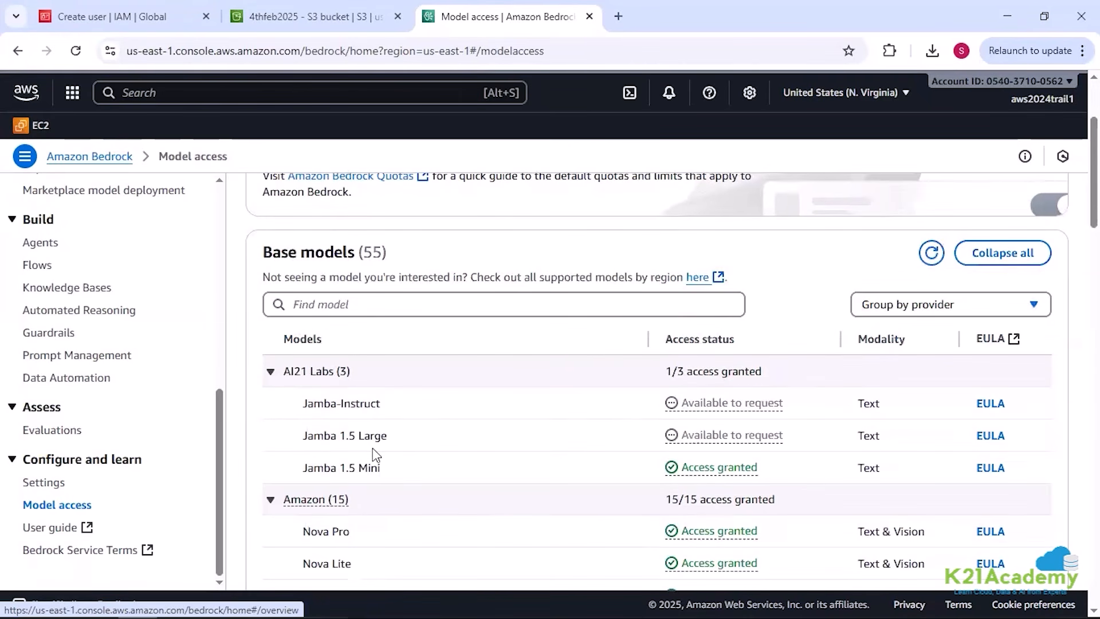
scroll(426, 467, "down", 4)
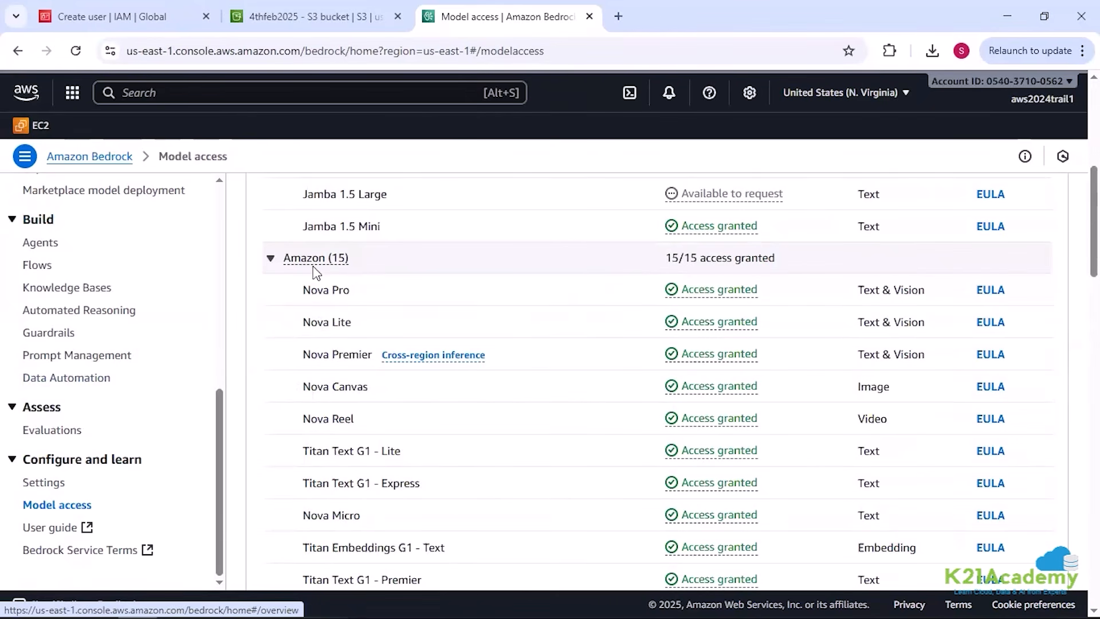
left_click_drag(303, 291, 478, 301)
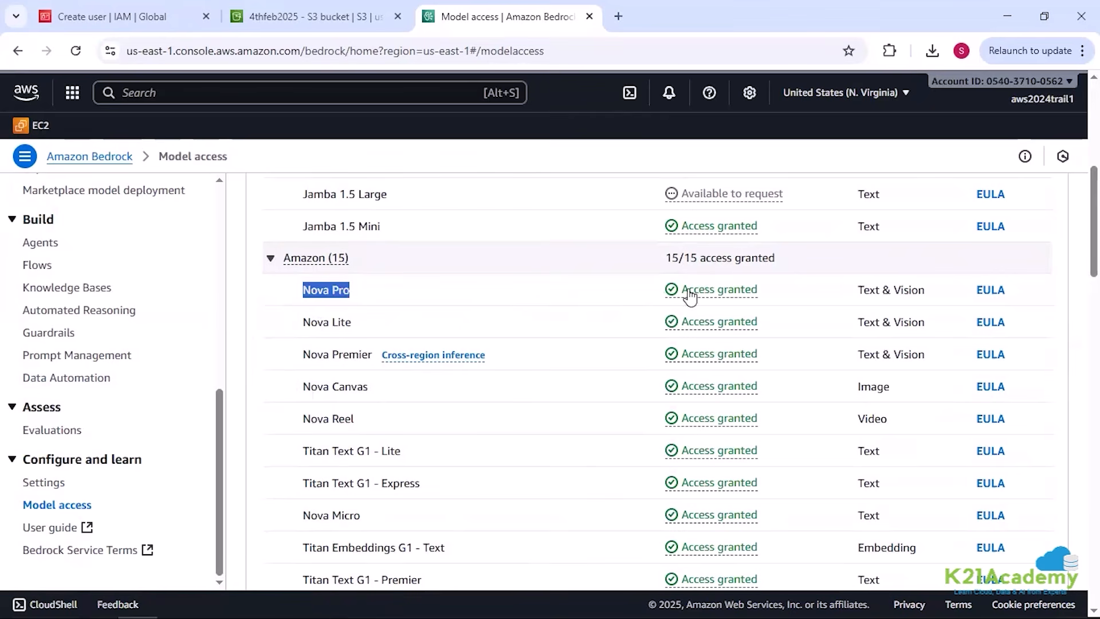
Step: Open Bedrock's base model access for editing, expand the provider groups and select AI21 Labs' Jamba-Instruct
left_click_drag(690, 296, 773, 292)
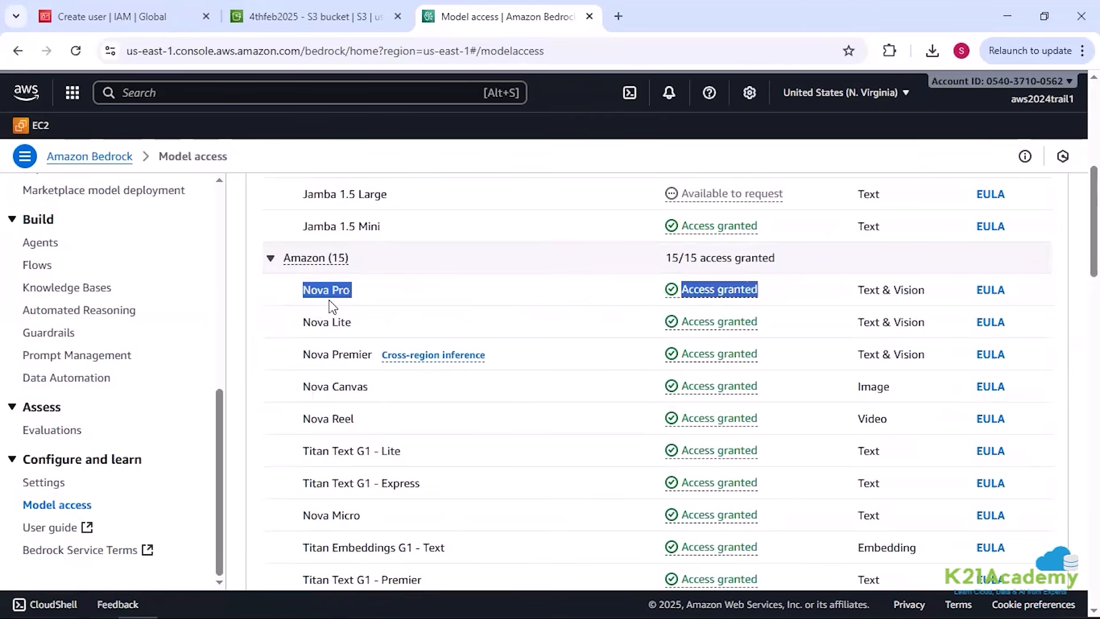
scroll(325, 303, "up", 4)
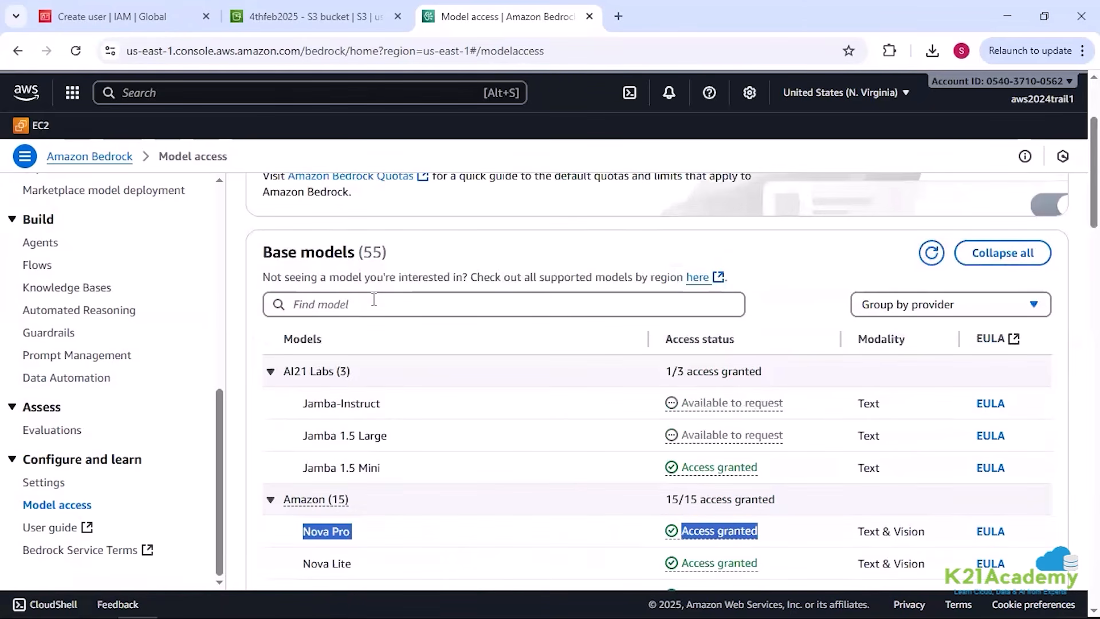
scroll(375, 298, "up", 3)
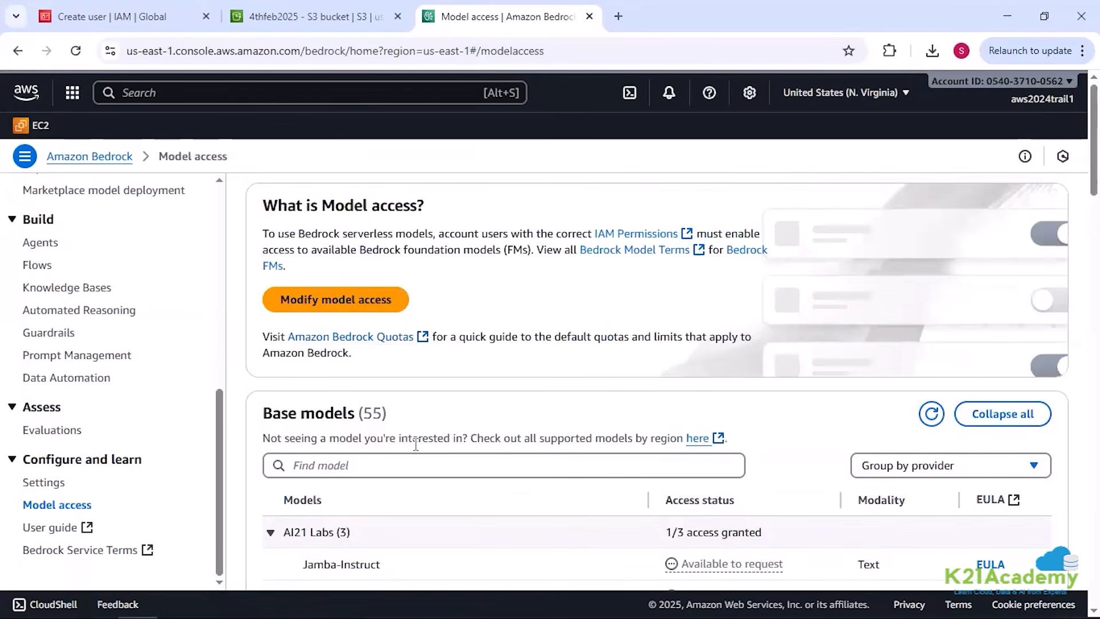
left_click(318, 304)
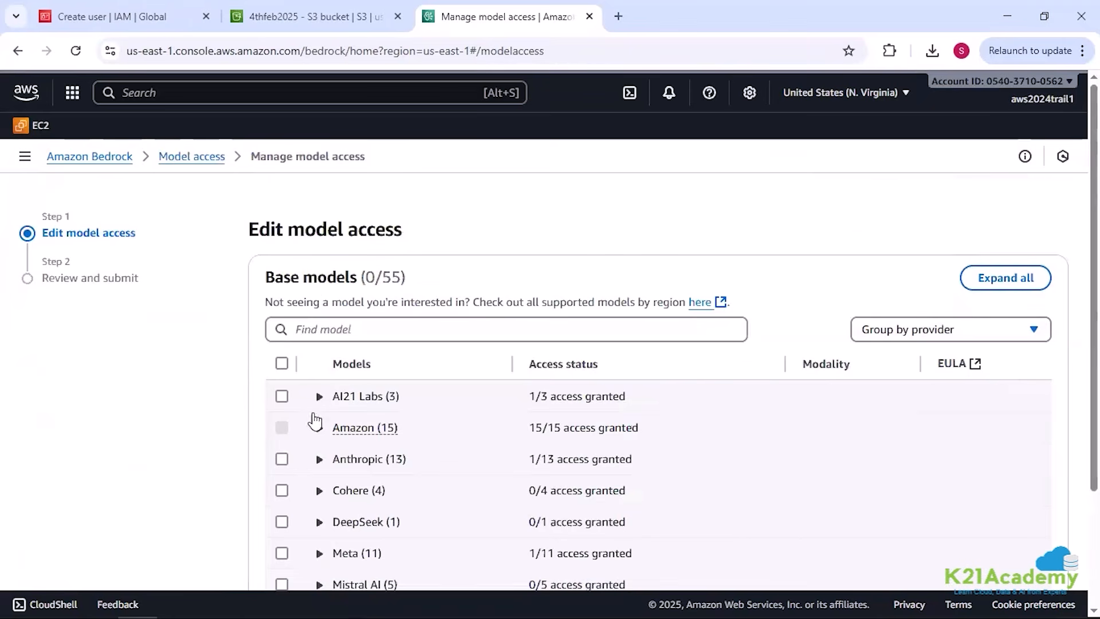
left_click(319, 396)
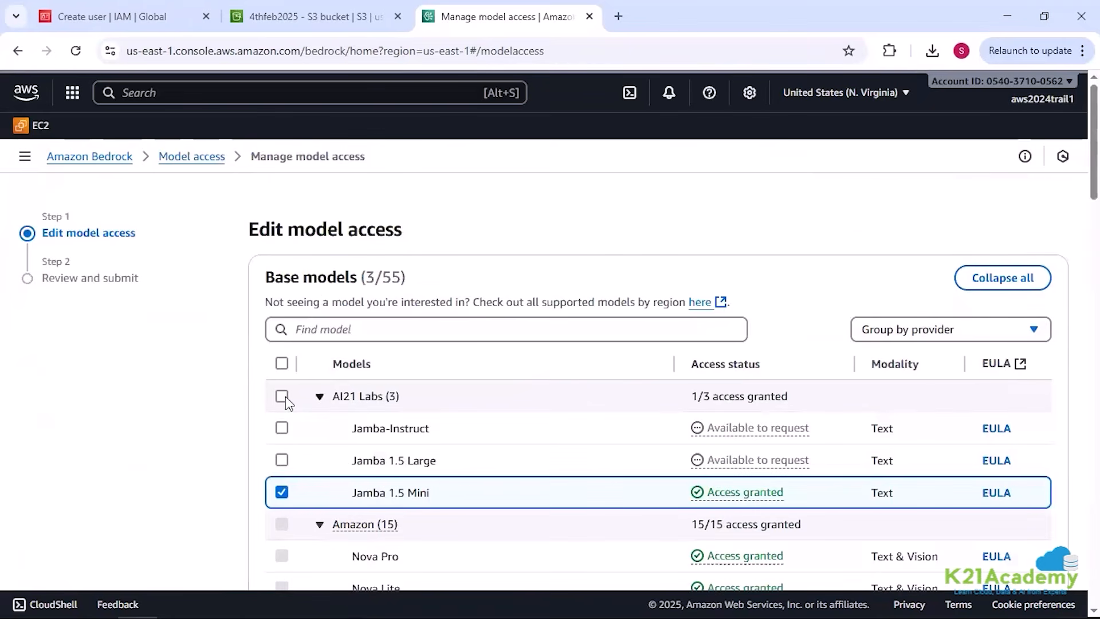
left_click(281, 429)
Step: Review the access status of the listed models, including the Titan embedding models, and return to the Model access page without submitting
scroll(852, 410, "down", 10)
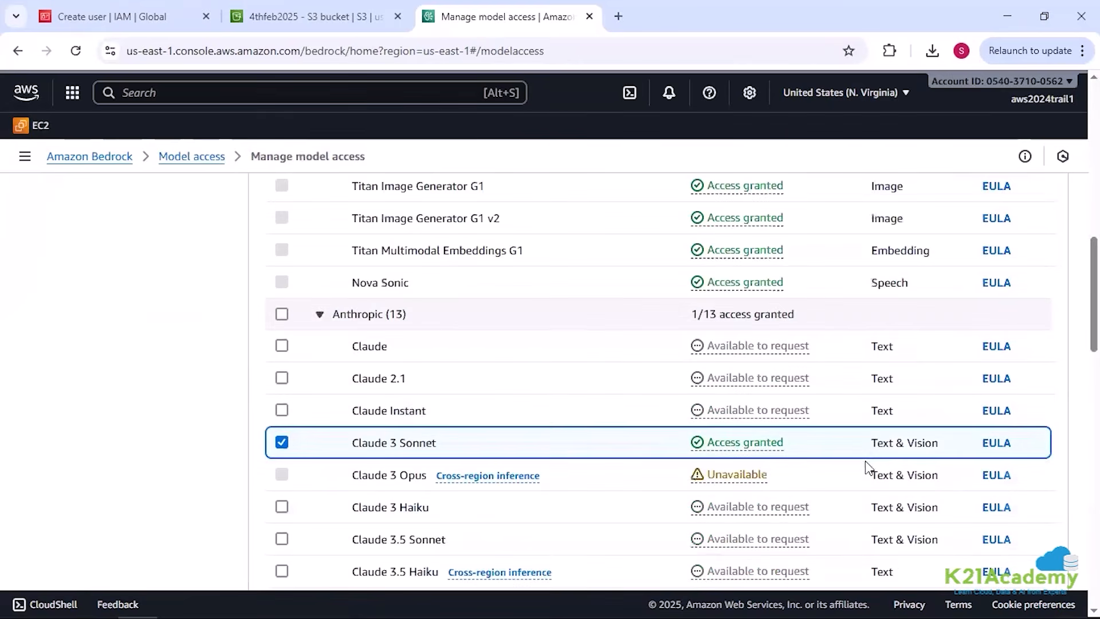
scroll(866, 466, "down", 15)
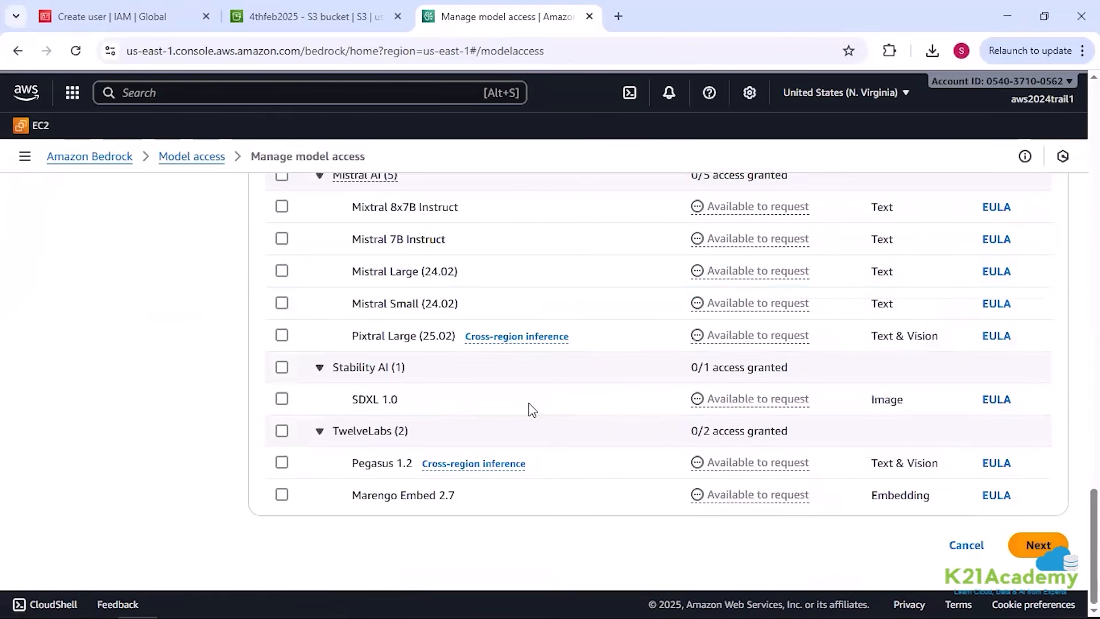
scroll(521, 407, "up", 5)
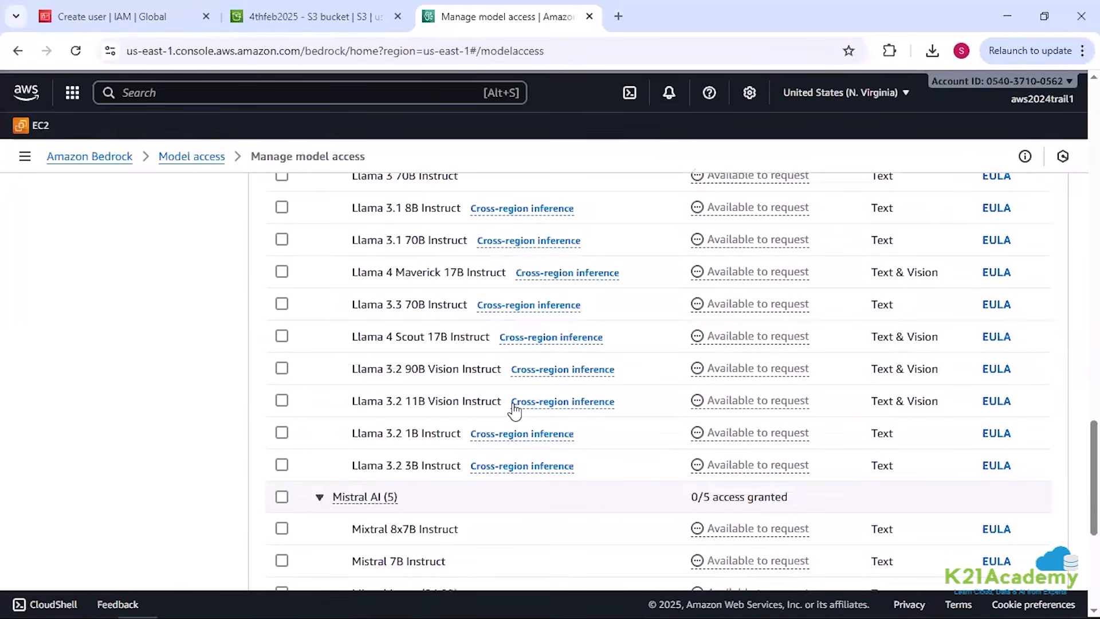
scroll(514, 410, "up", 5)
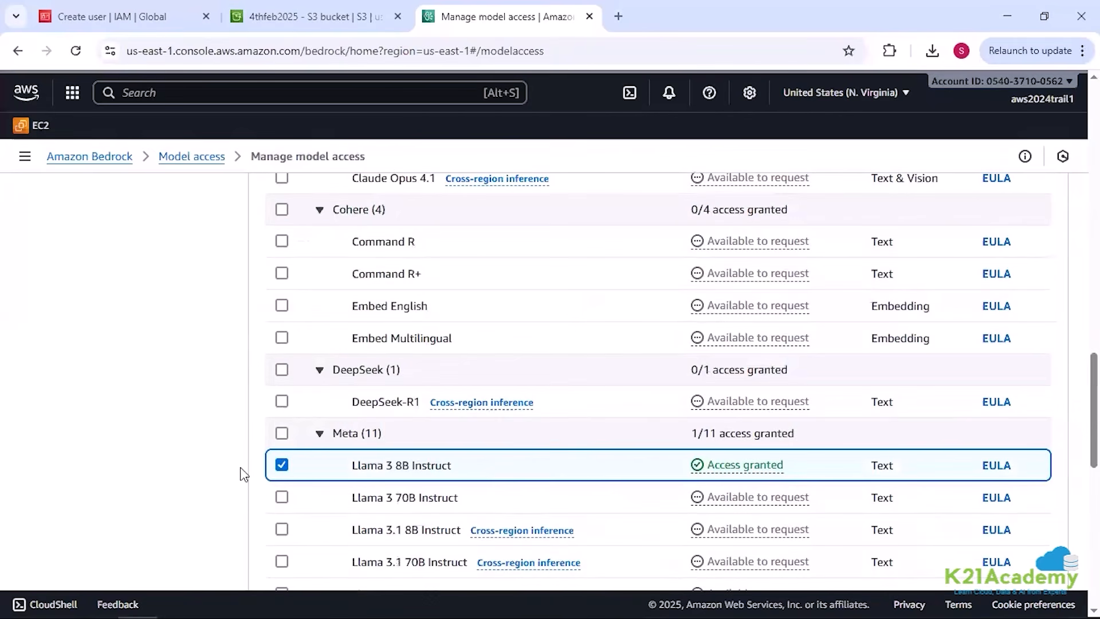
scroll(308, 408, "up", 8)
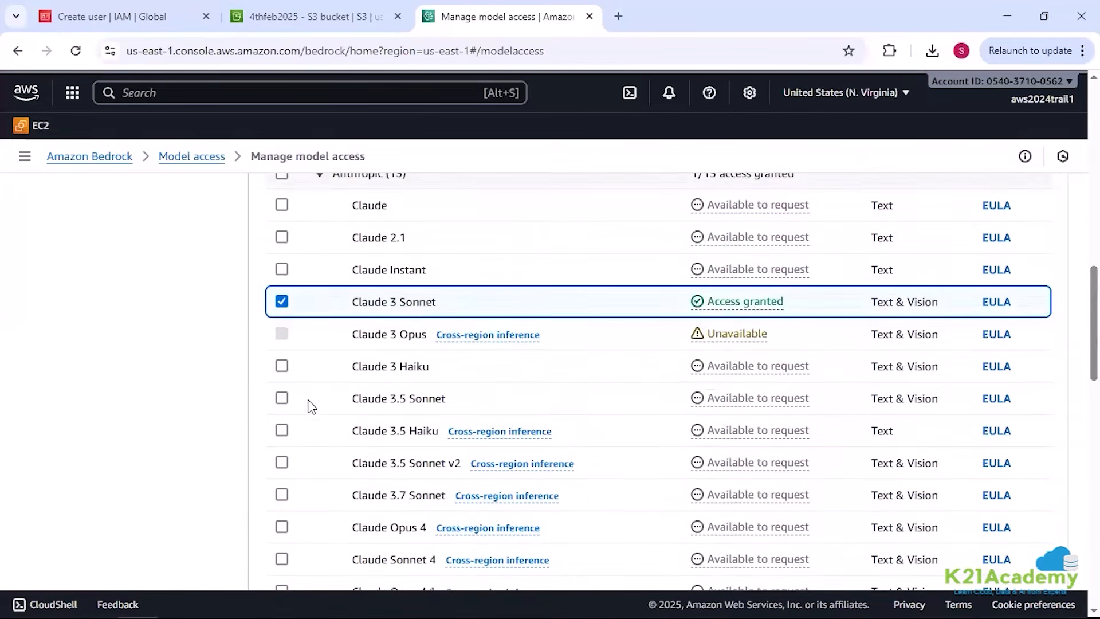
scroll(310, 404, "up", 4)
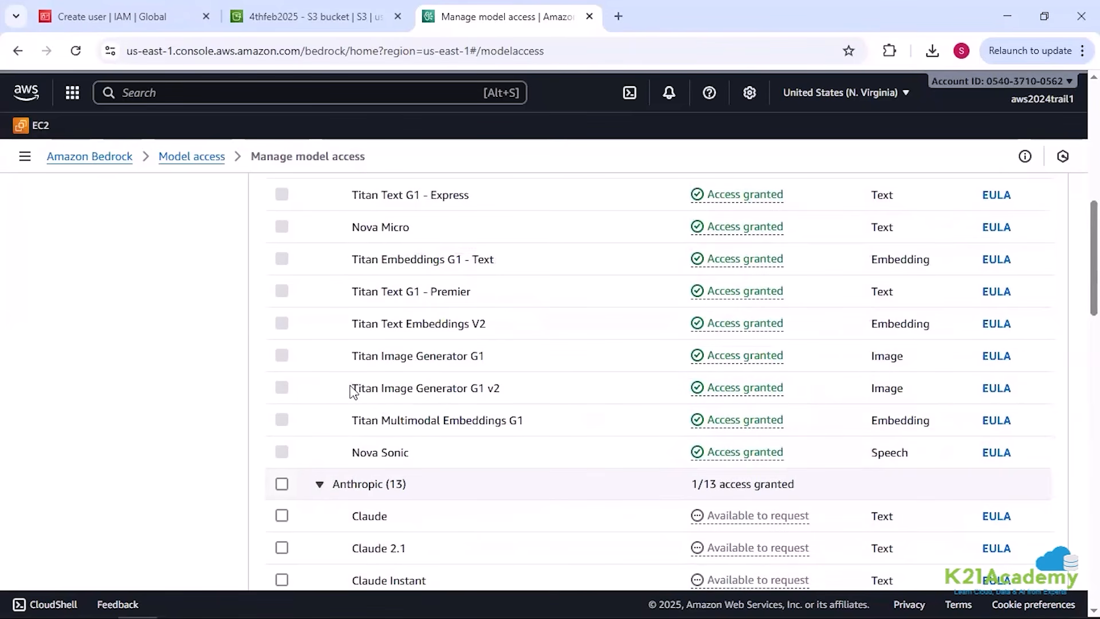
left_click_drag(355, 325, 468, 324)
left_click_drag(354, 255, 515, 273)
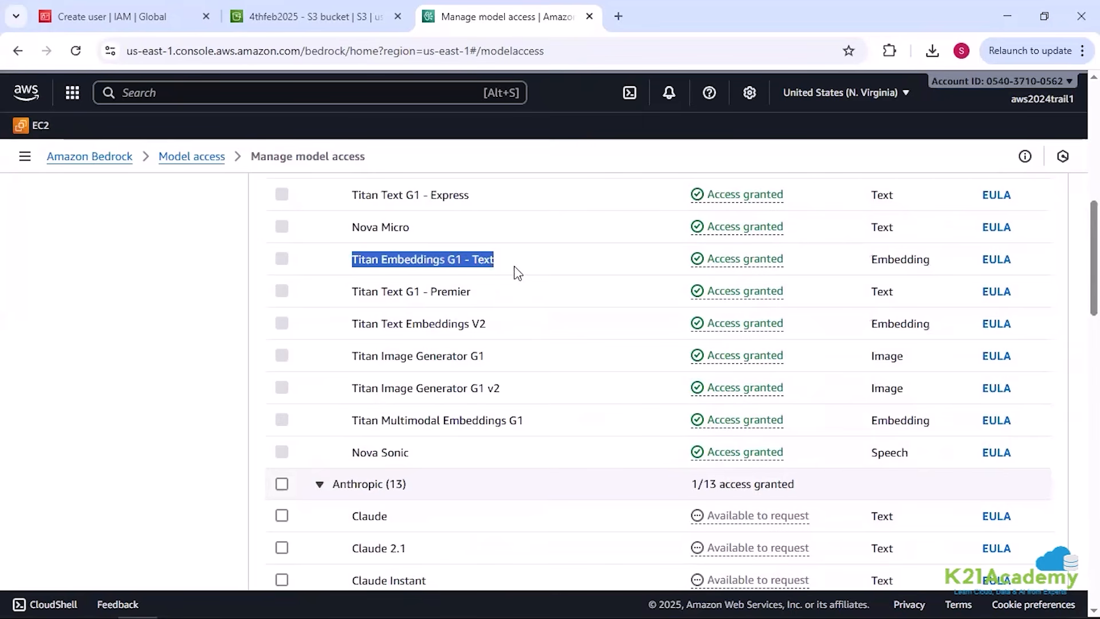
left_click(344, 327)
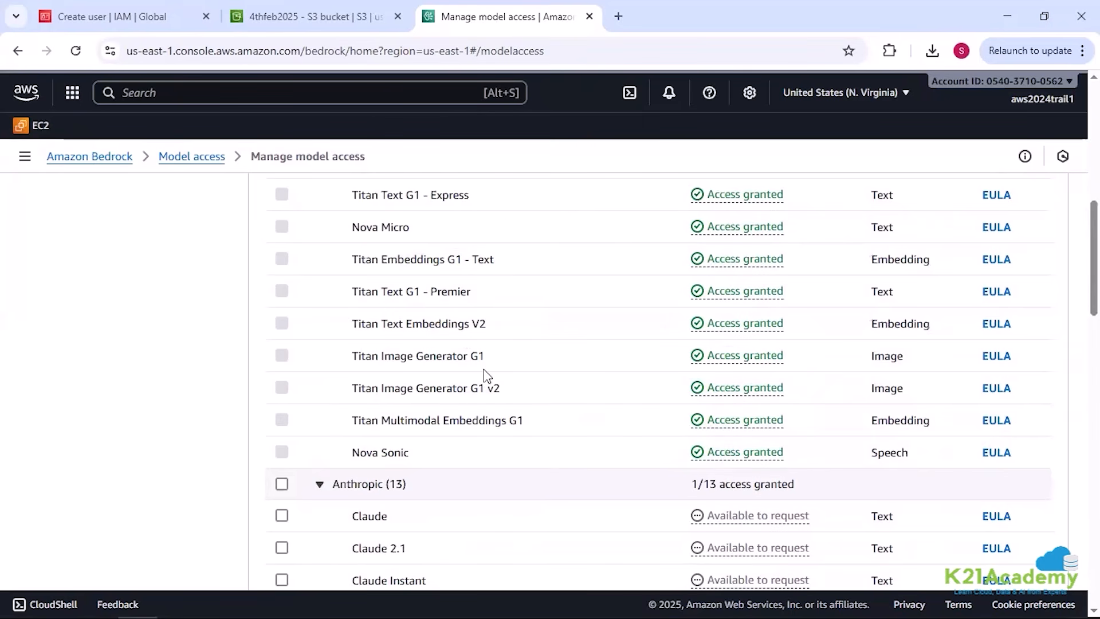
scroll(486, 375, "up", 10)
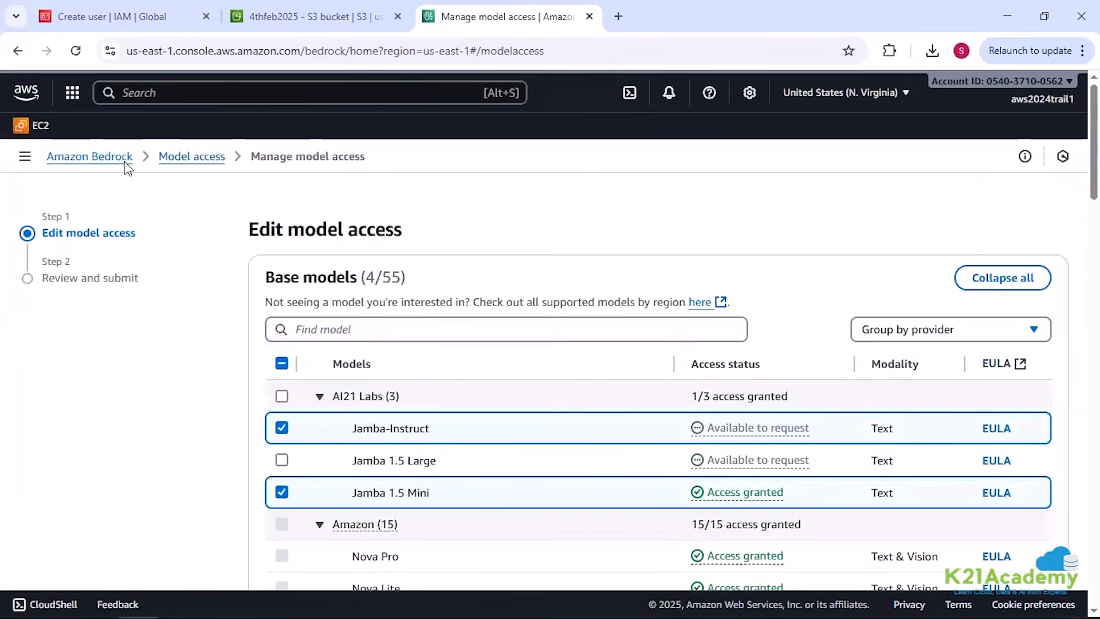
left_click(182, 166)
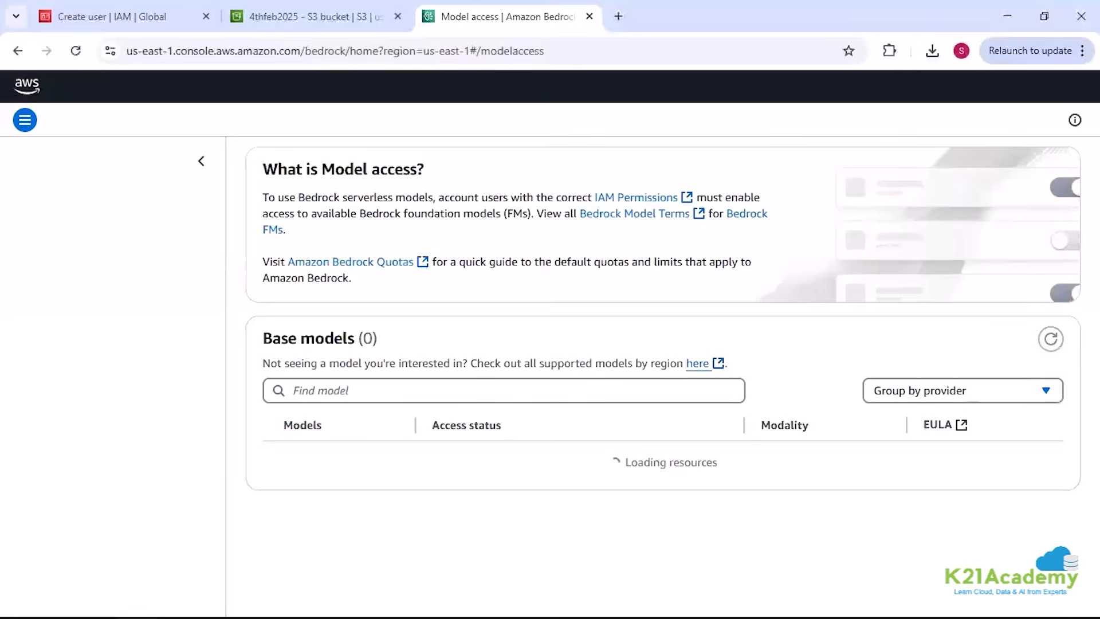
Step: Open a new incognito browser window and minimize it to return to the AWS console
left_click(1081, 50)
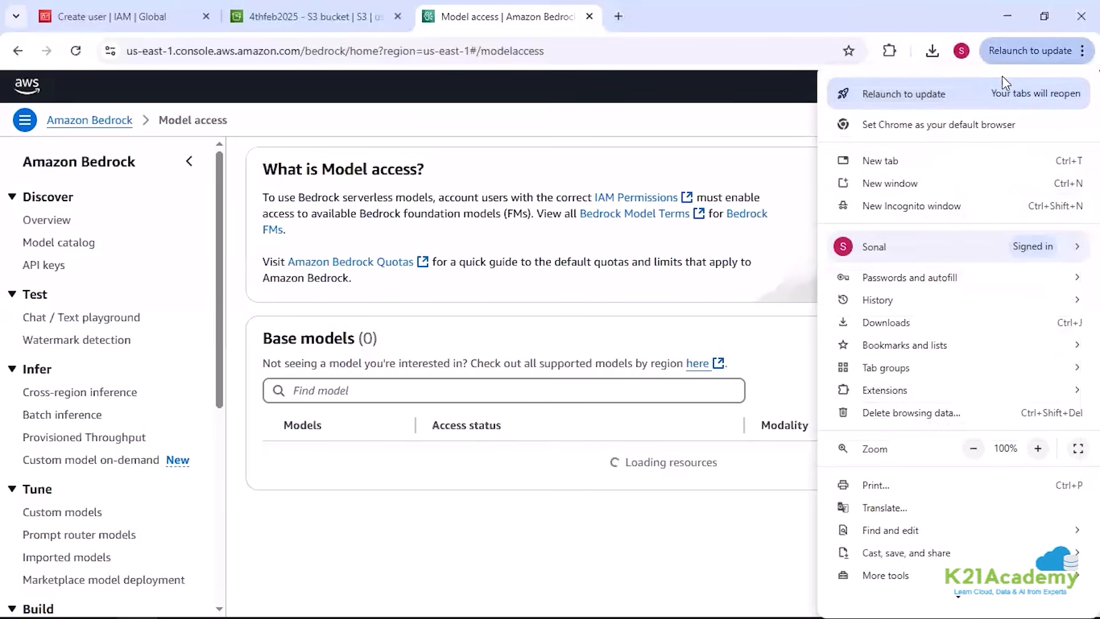
left_click(933, 206)
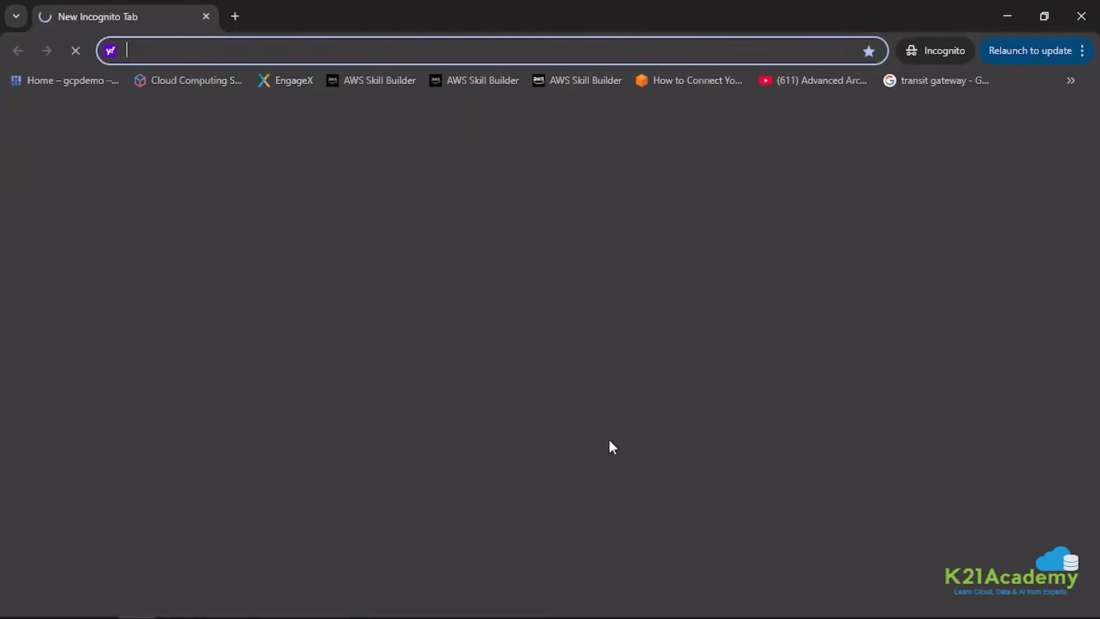
left_click(1005, 17)
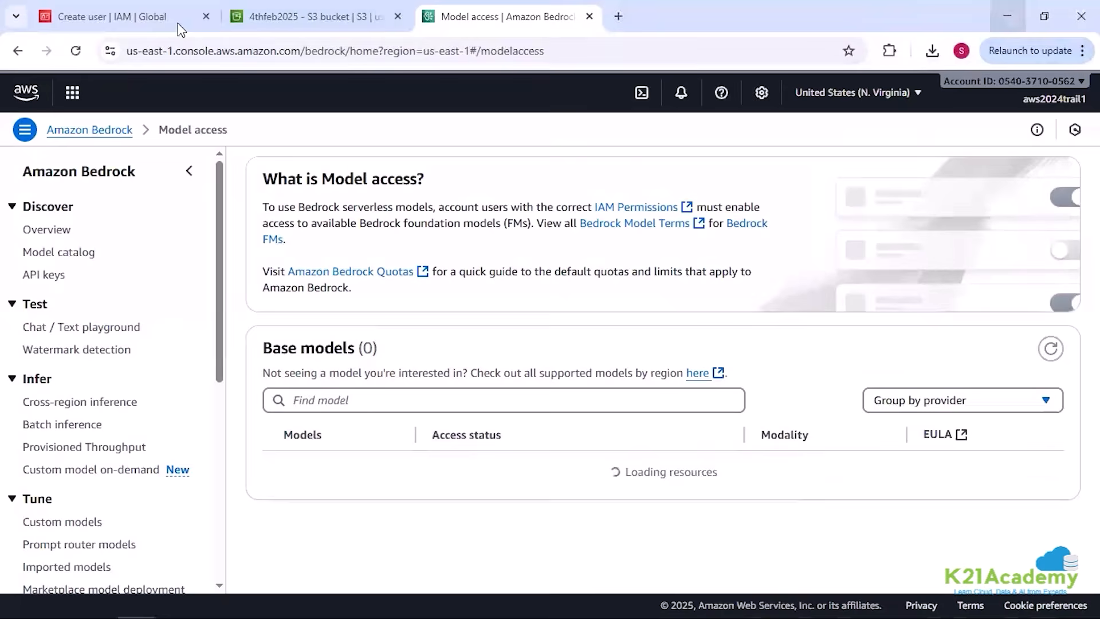
Step: Copy the new user's console sign-in details from the IAM page and load the sign-in URL in the incognito window
left_click(125, 17)
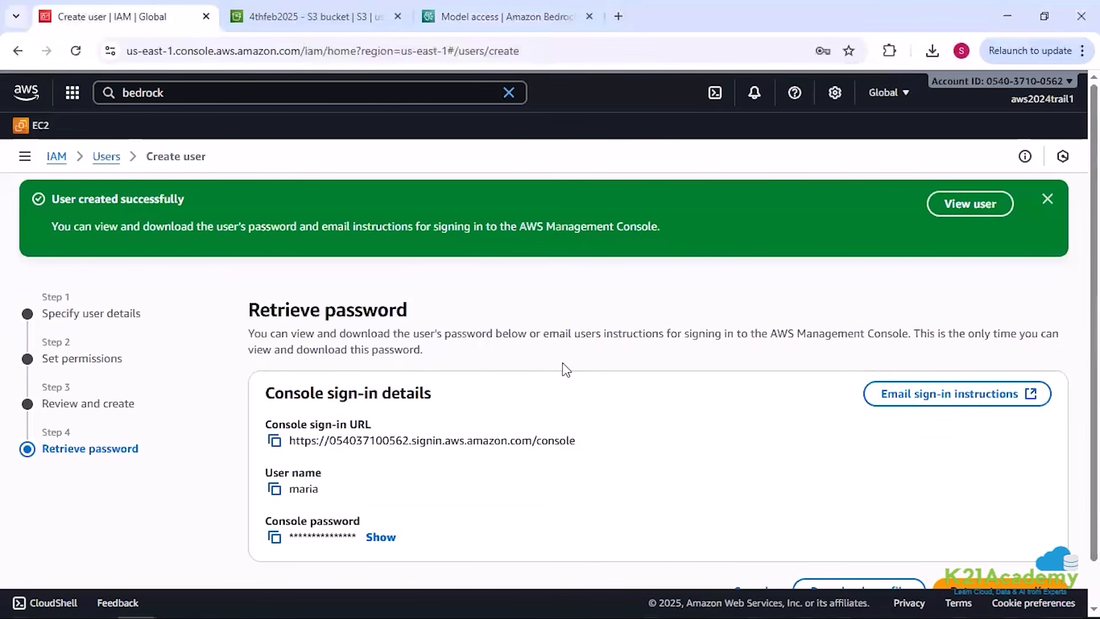
left_click(275, 441)
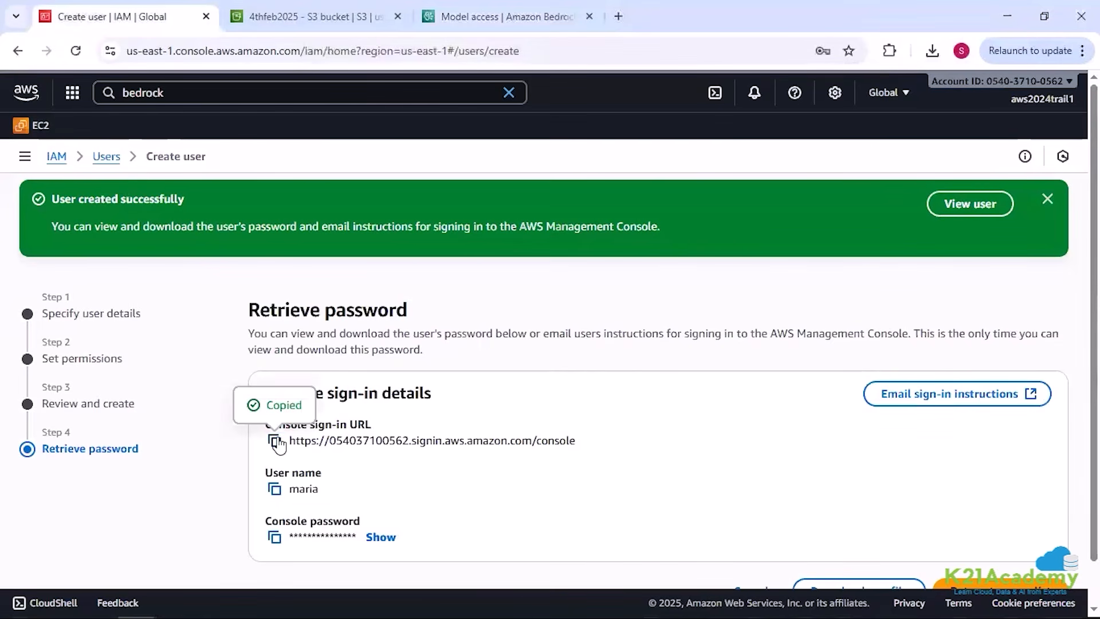
left_click(279, 541)
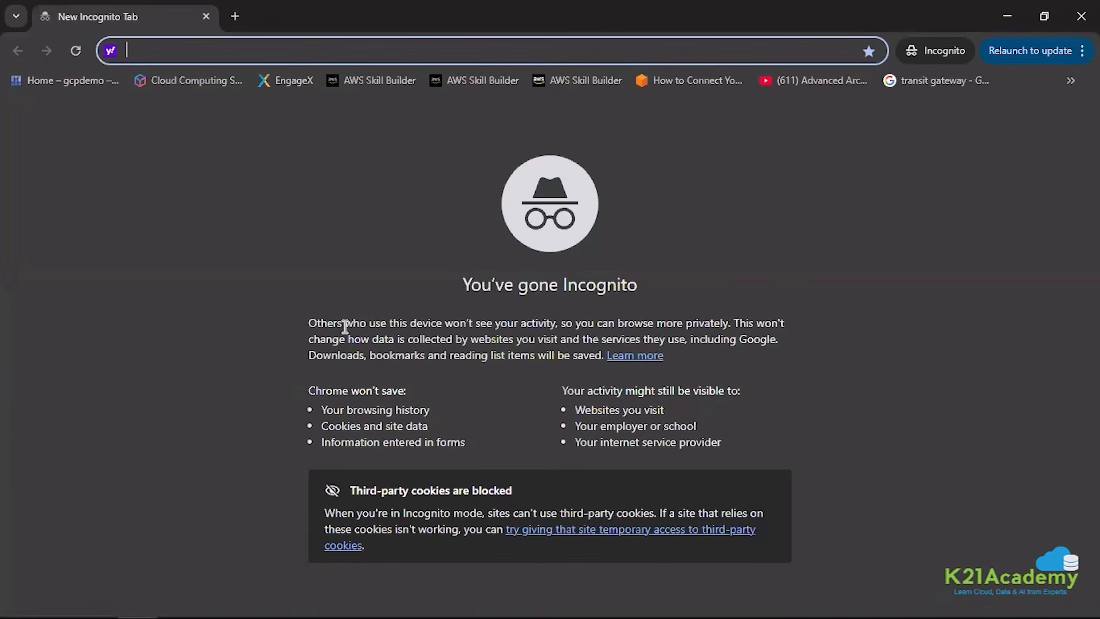
key("ctrl+v")
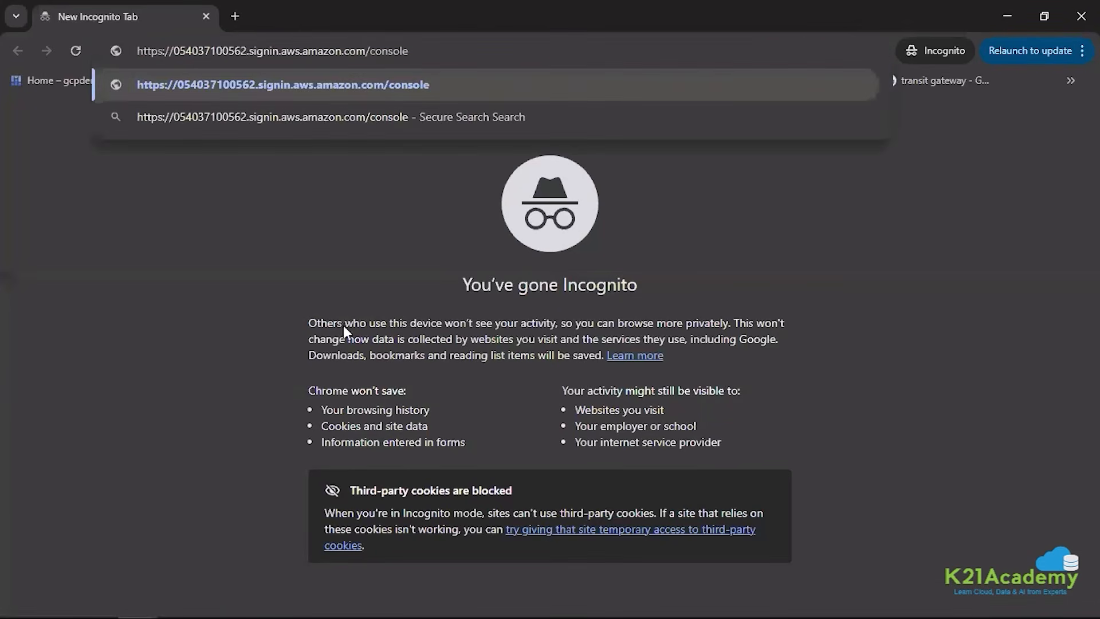
key("Return")
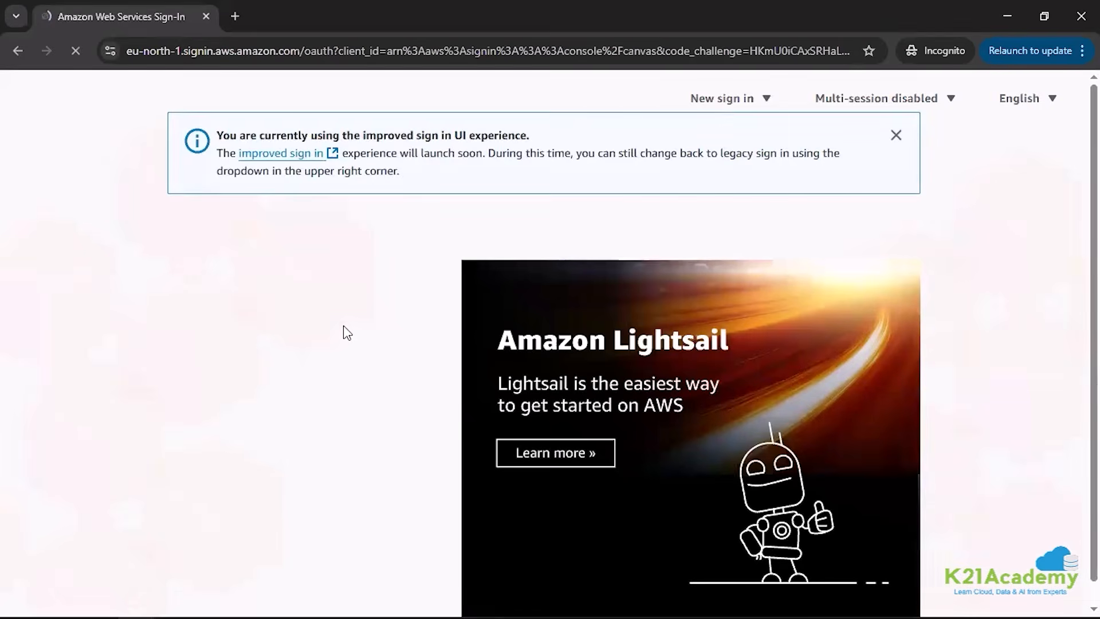
Step: Enter the new IAM user's username and console password and sign in to the AWS console
left_click(266, 516)
type("maria")
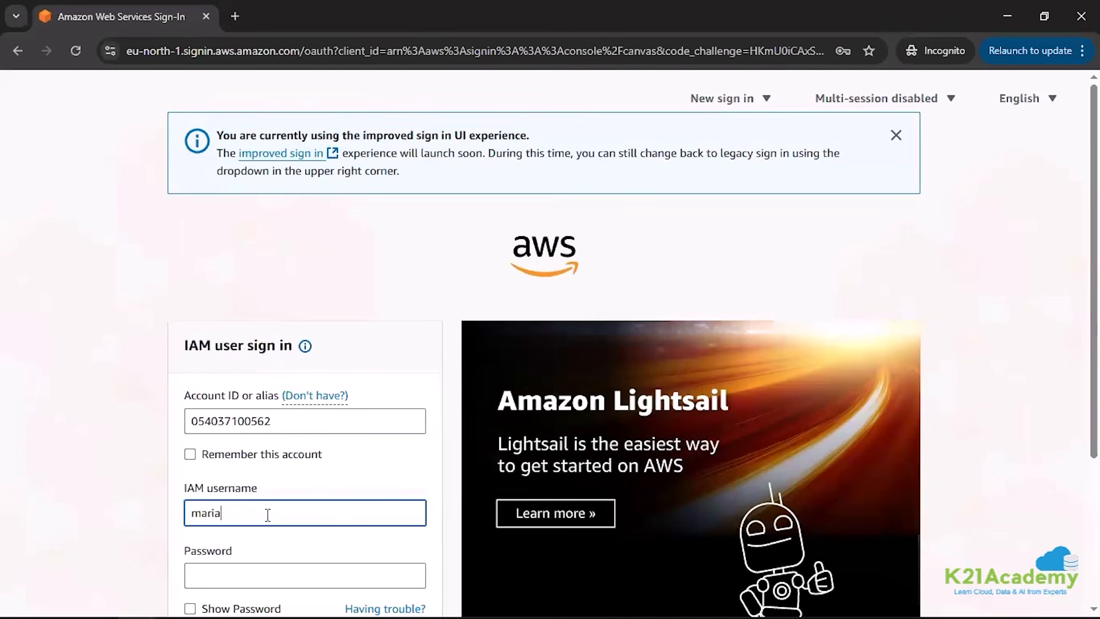
scroll(295, 481, "down", 1)
left_click(293, 496)
left_click(341, 564)
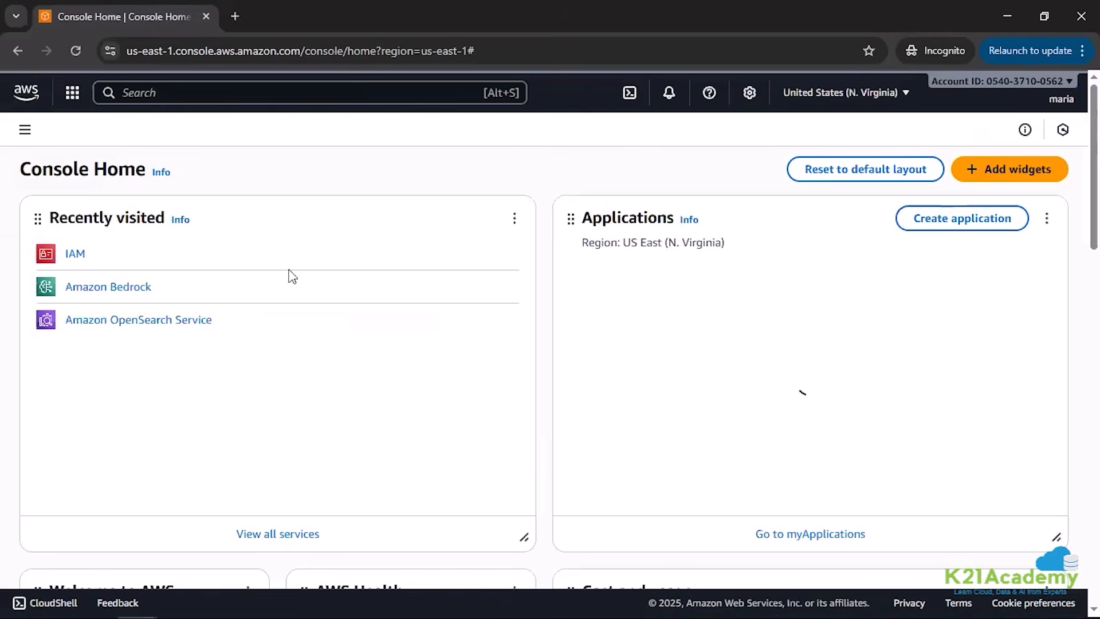
Step: Open Amazon Bedrock from the recently visited services and dismiss the console tour tips, closing the account tab they open
left_click(130, 291)
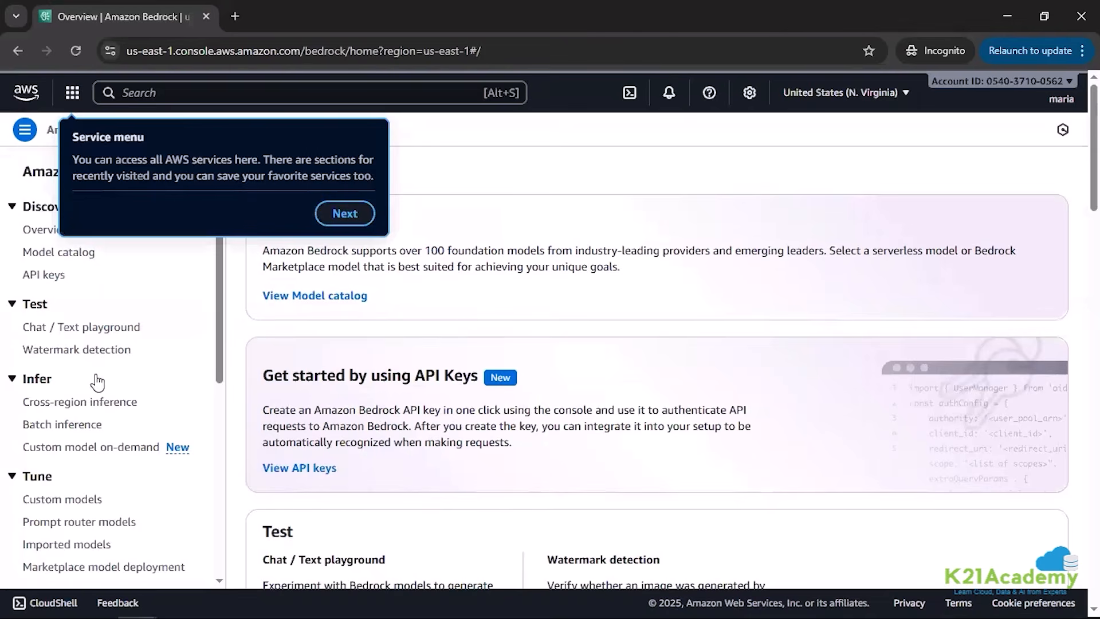
left_click(373, 212)
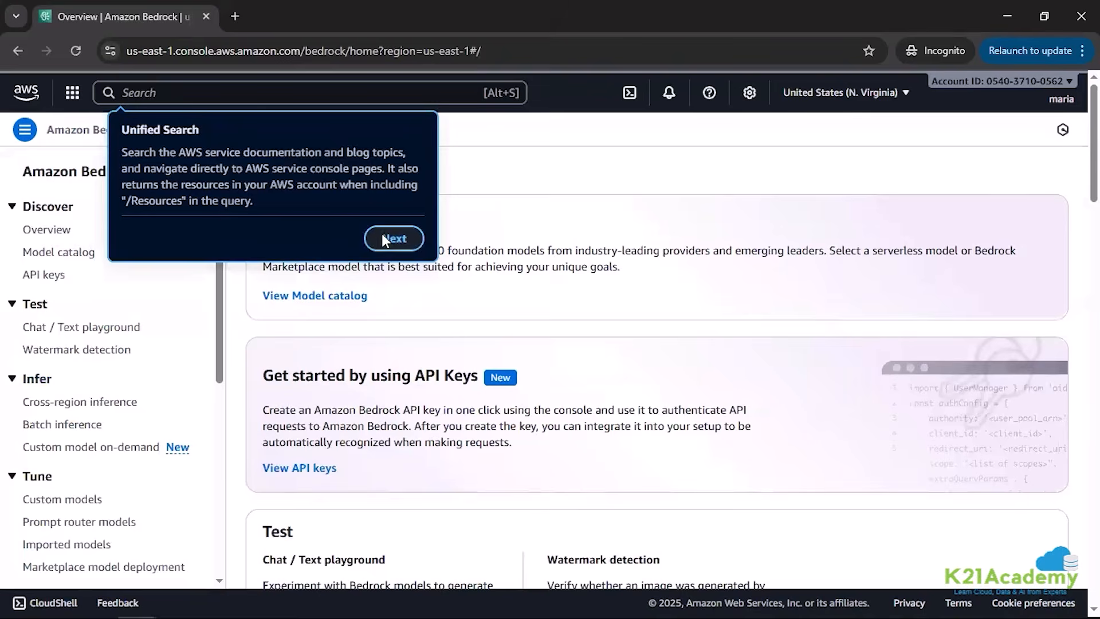
left_click(381, 233)
left_click(1026, 218)
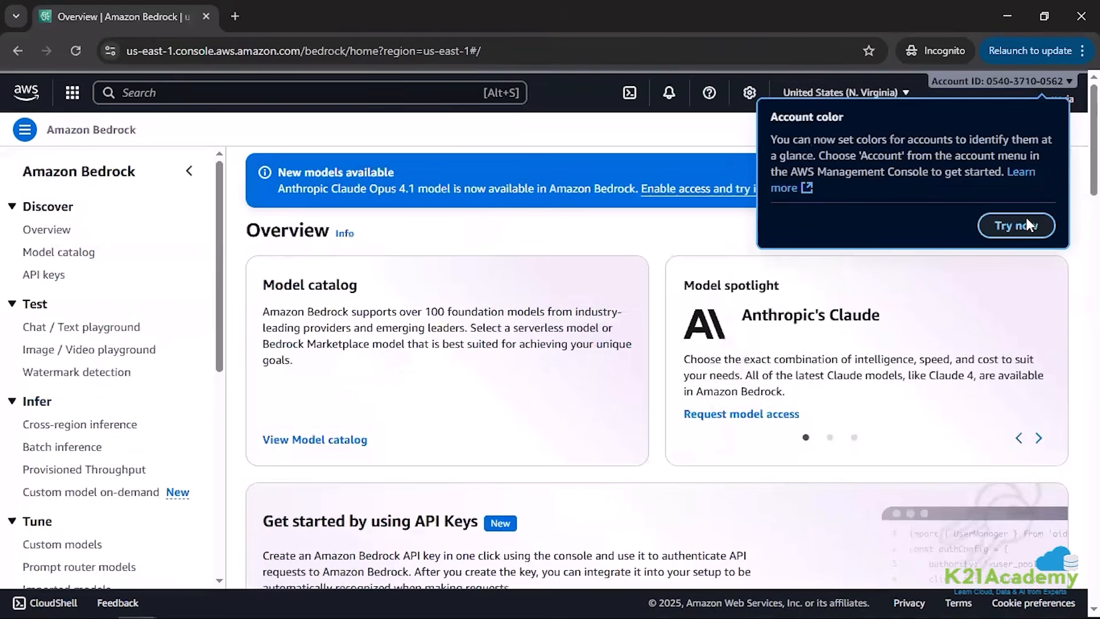
left_click(1026, 218)
left_click(74, 16)
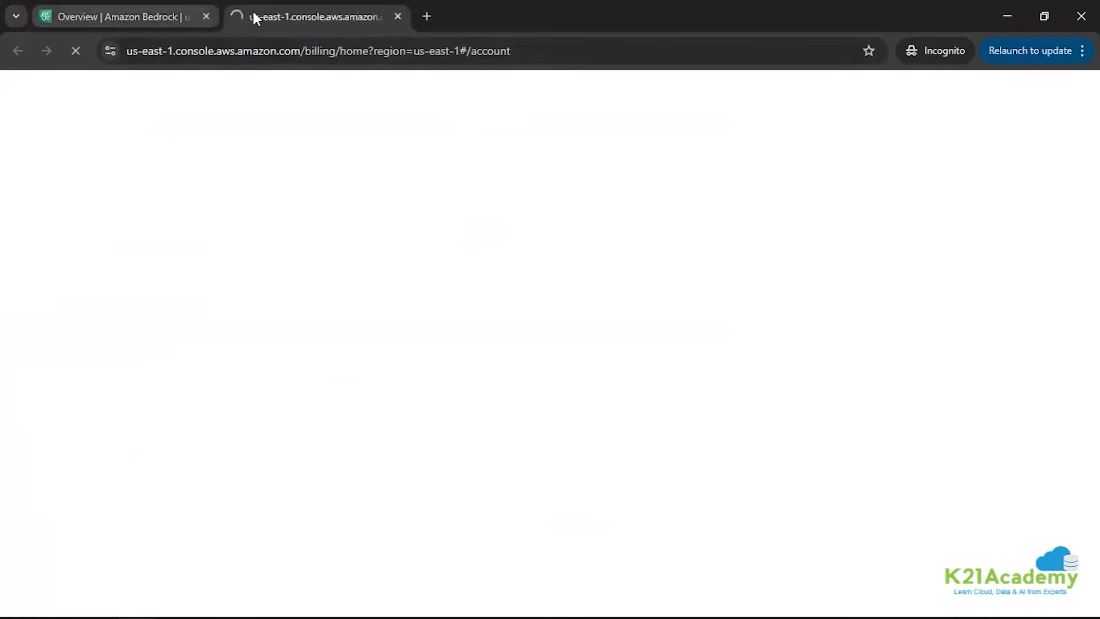
left_click(346, 20)
left_click(397, 12)
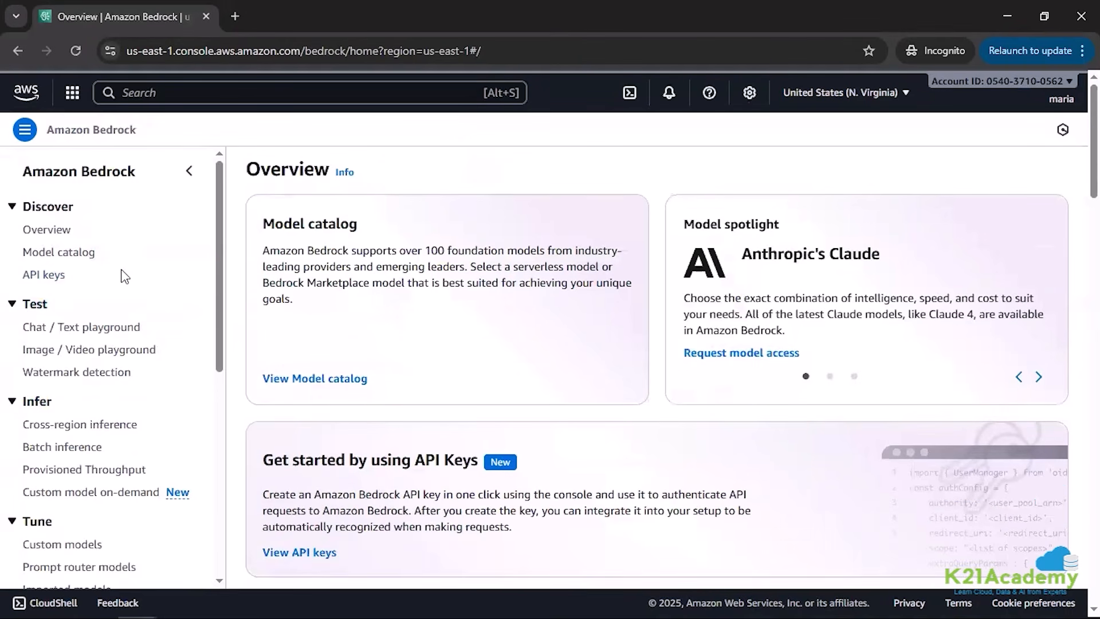
Step: Open Bedrock's Knowledge Bases page and dismiss the S3 Vectors announcement
scroll(122, 275, "down", 5)
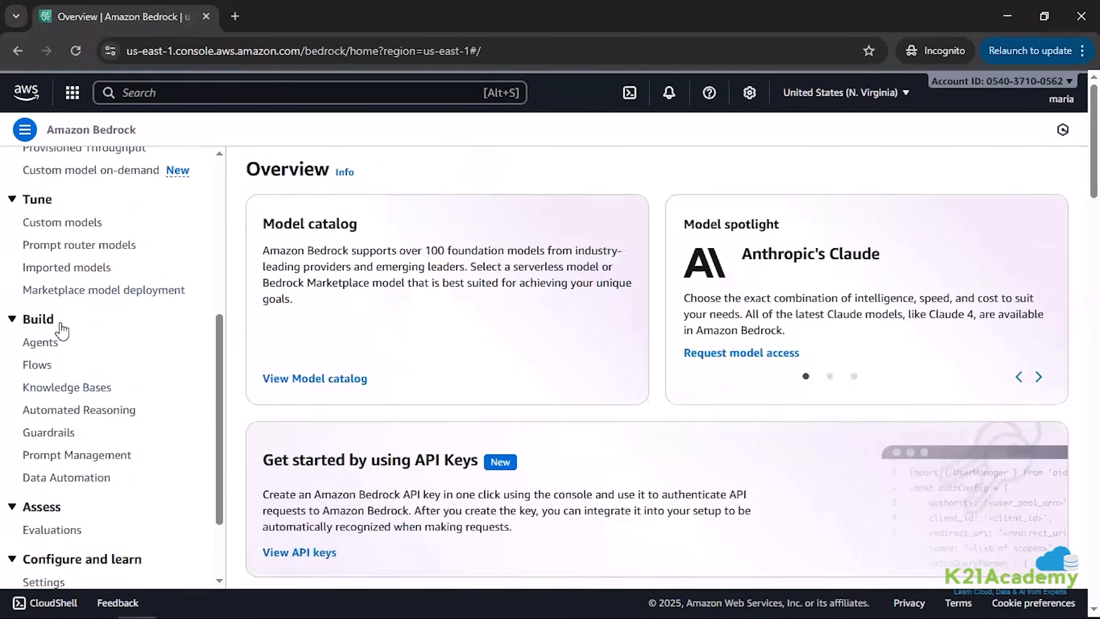
left_click(66, 386)
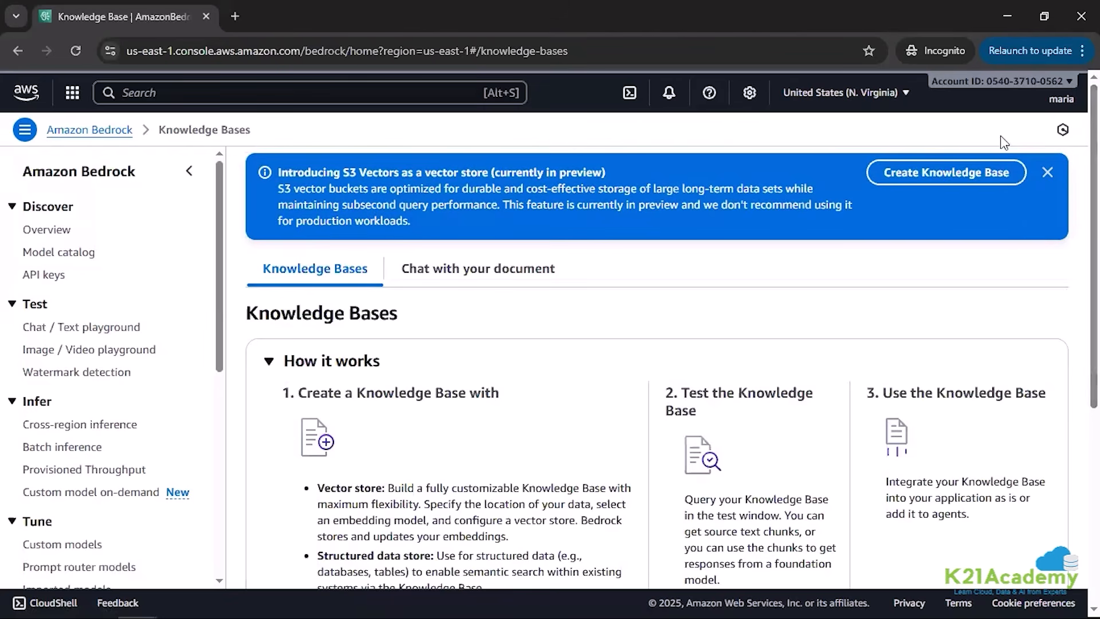
left_click(1047, 172)
Step: Start creating a Knowledge Base with vector store for unstructured data
scroll(882, 429, "down", 3)
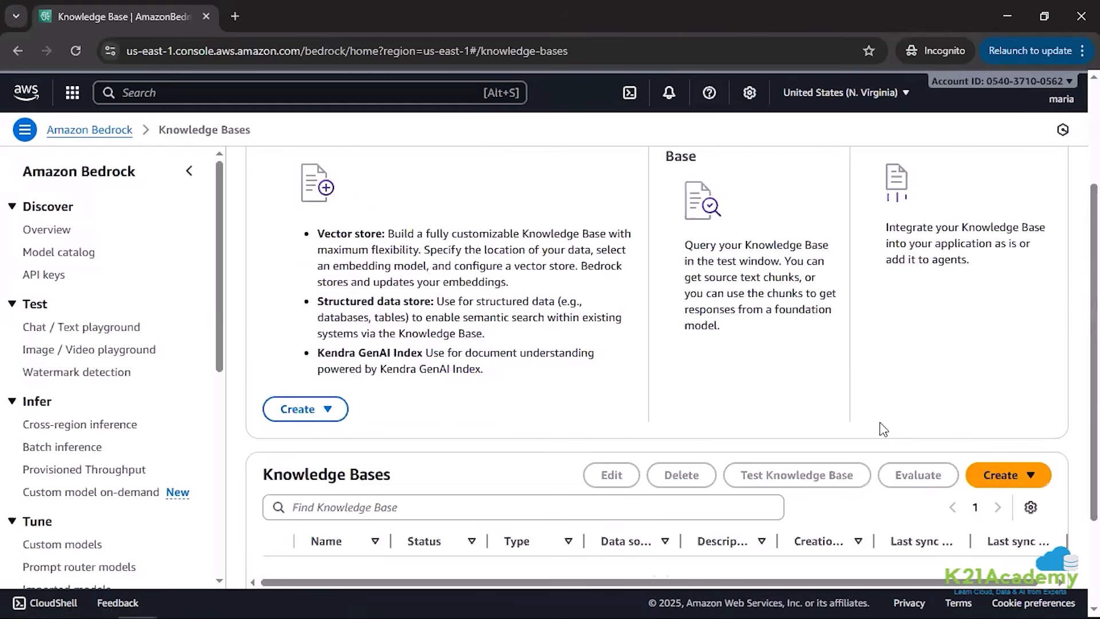
scroll(1008, 475, "down", 2)
left_click(1022, 396)
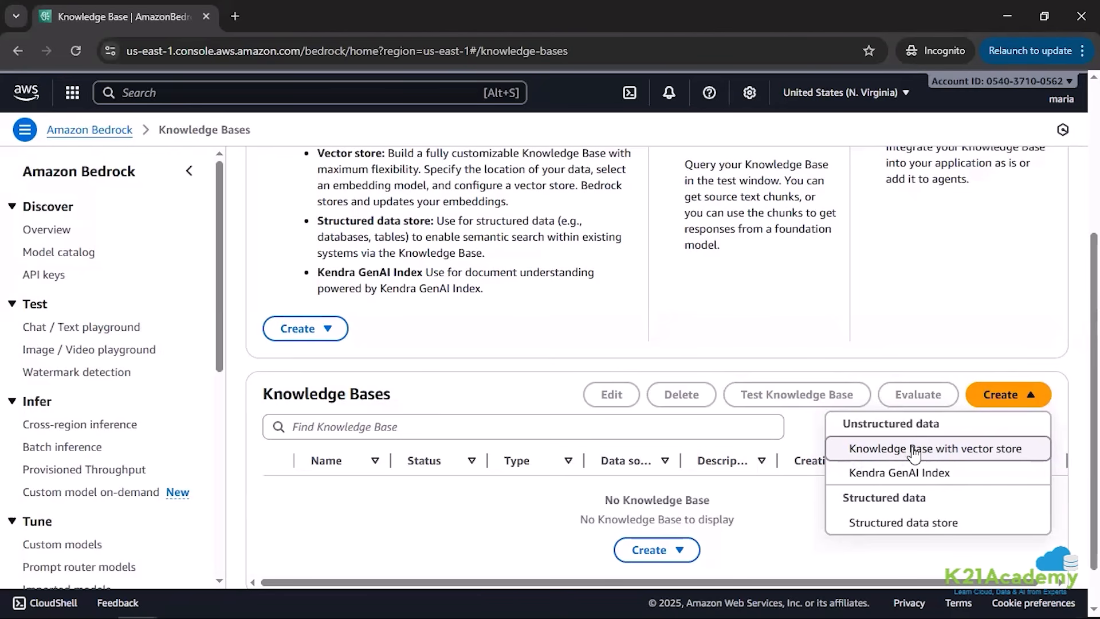
left_click(942, 450)
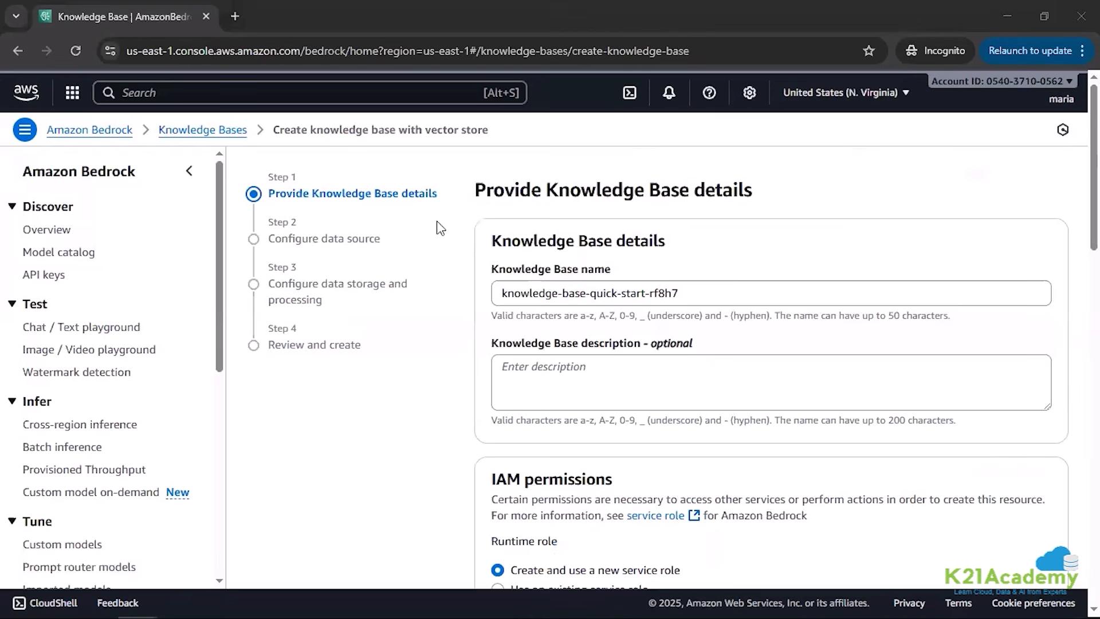
Step: Name the knowledge base crypto-knowledge-base and enter the description "Comprehensive knowledge base containing cryptocurrency concepts, blockchain technology, wallets, exchanges, and FAQs."
triple_click(513, 293)
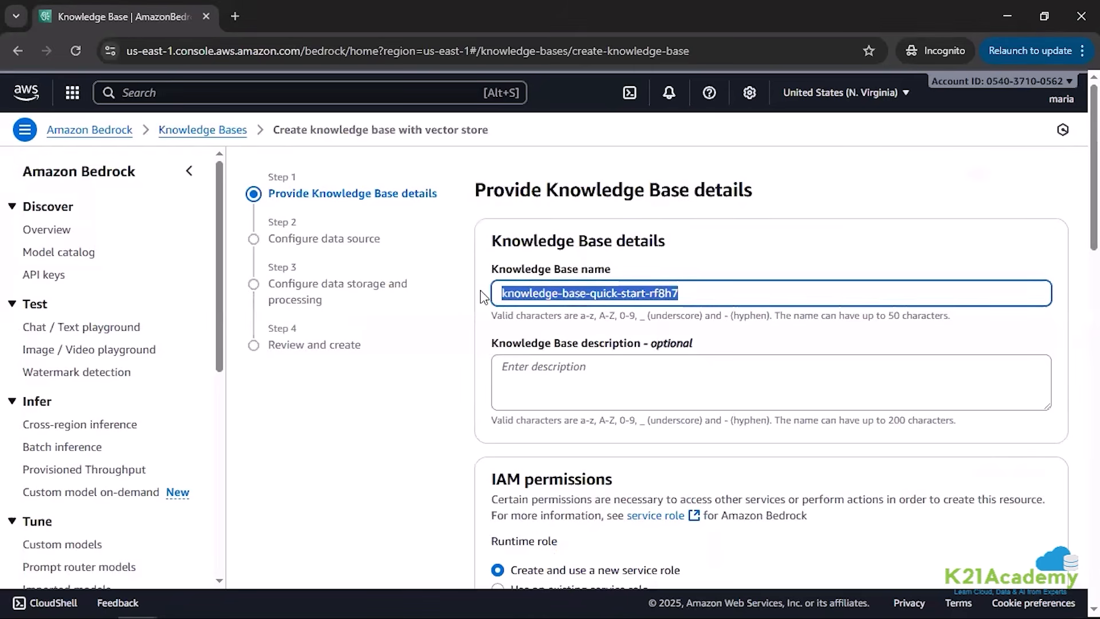
key("ctrl+v")
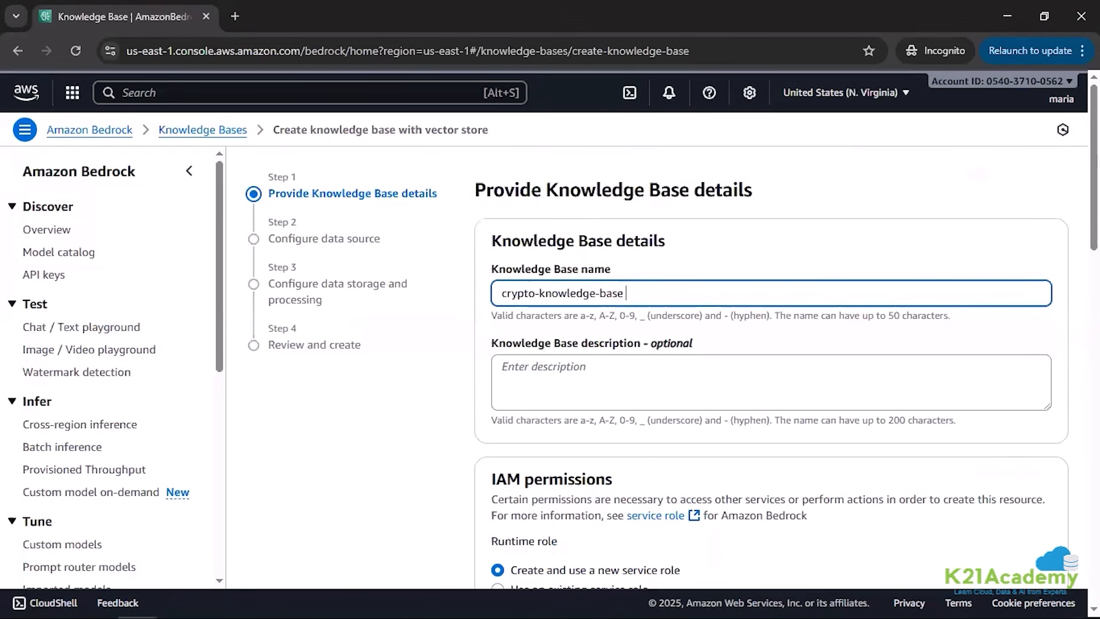
key("alt+Tab")
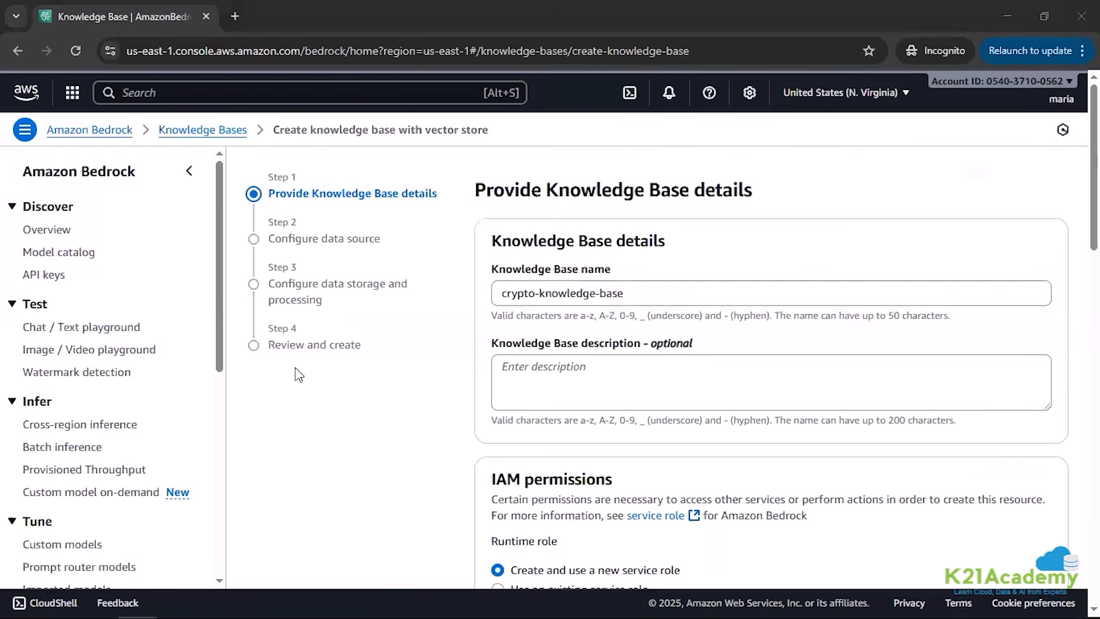
left_click(526, 371)
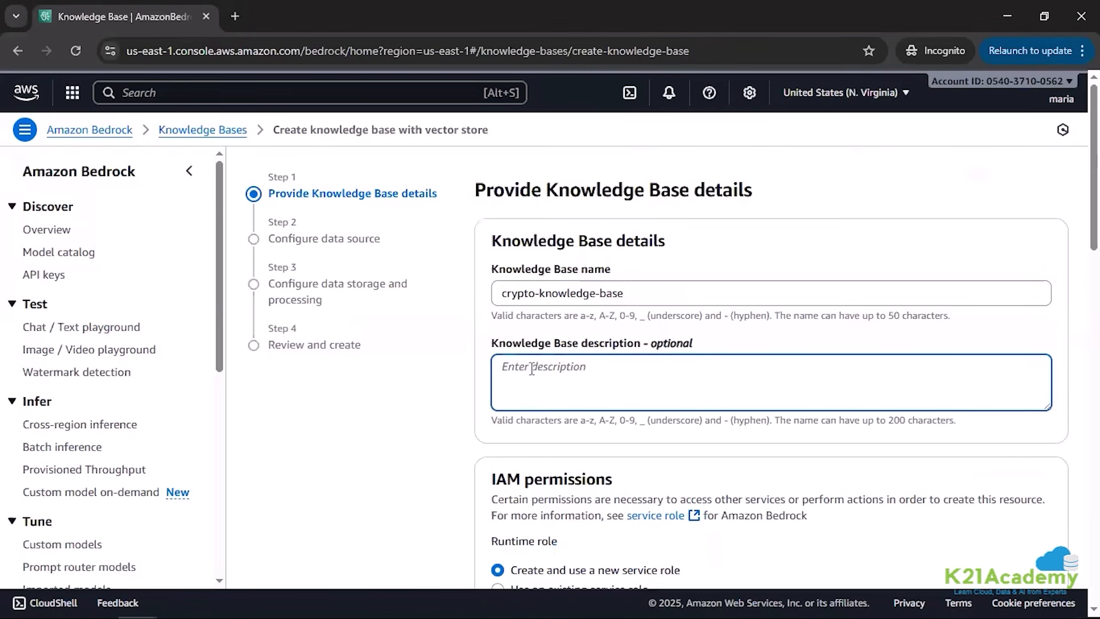
key("ctrl+v")
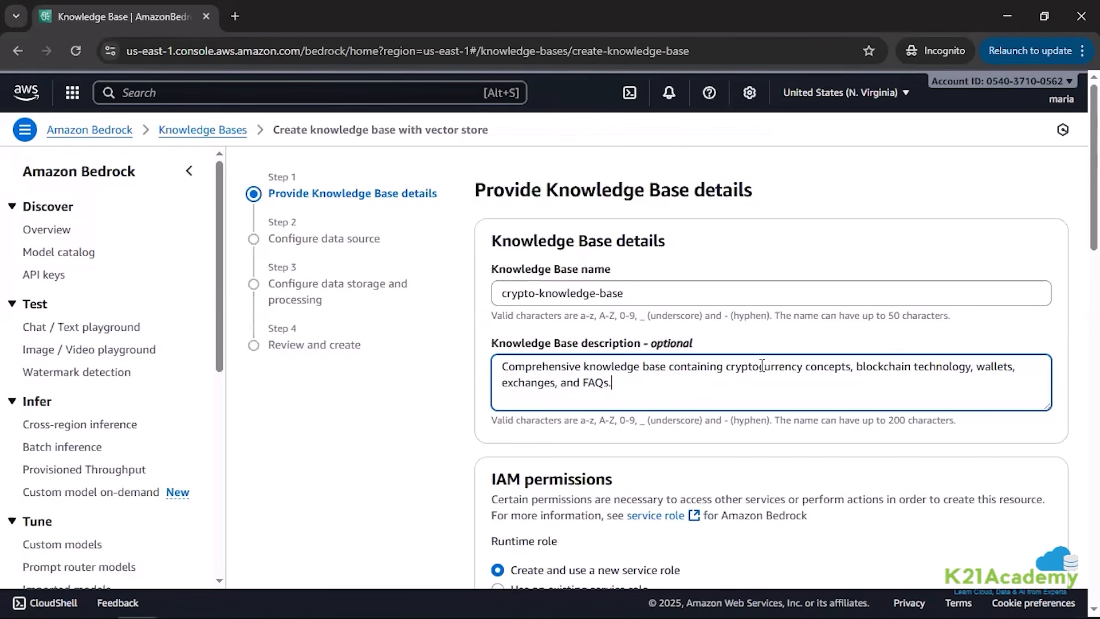
left_click_drag(855, 366, 893, 377)
left_click(653, 391)
Step: Use a new service role and Amazon S3 as the data source type, and try to continue to the data source configuration
scroll(661, 432, "down", 4)
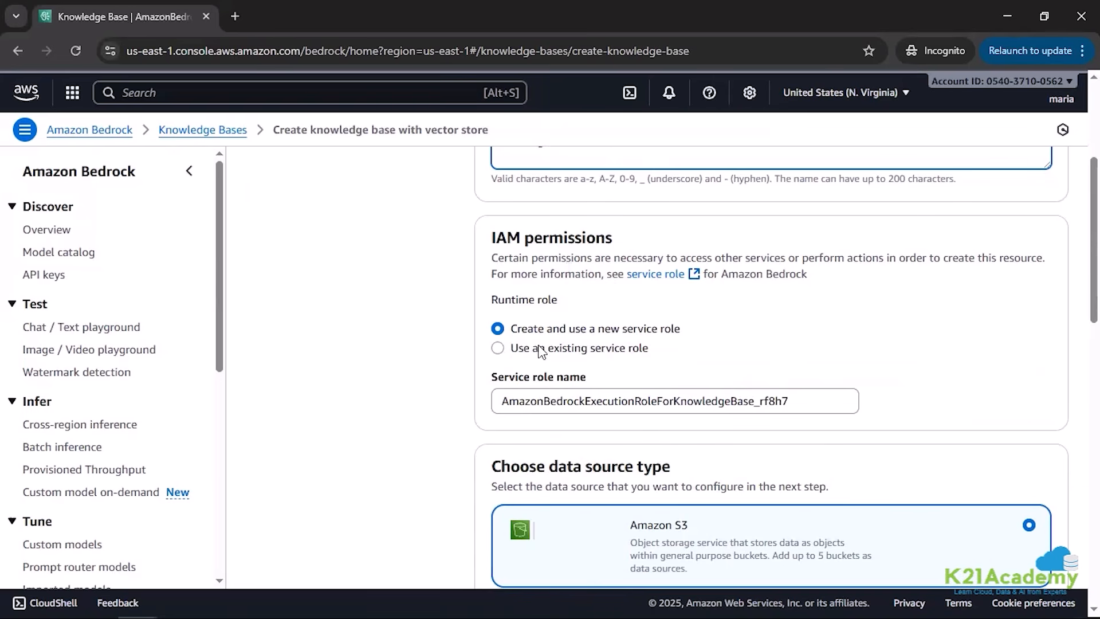
left_click(498, 347)
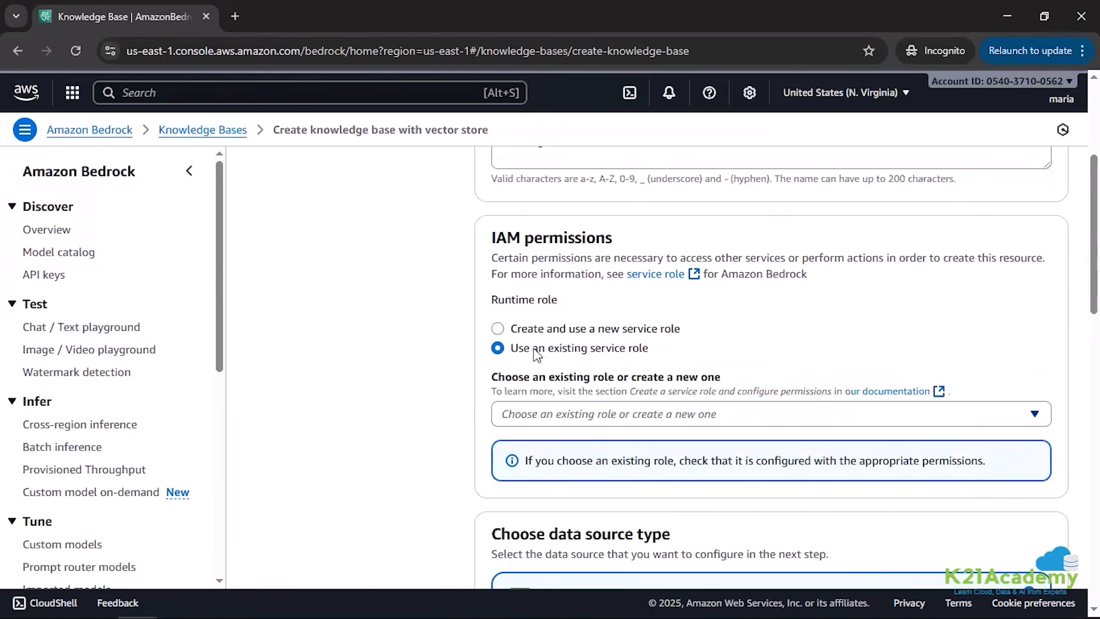
left_click(497, 331)
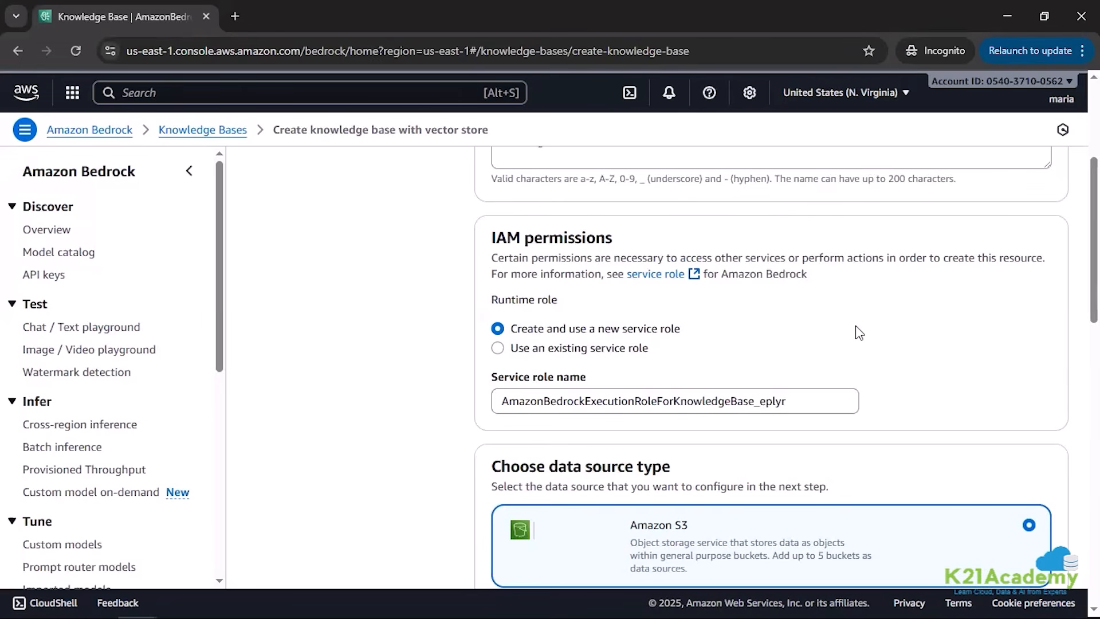
scroll(859, 333, "down", 3)
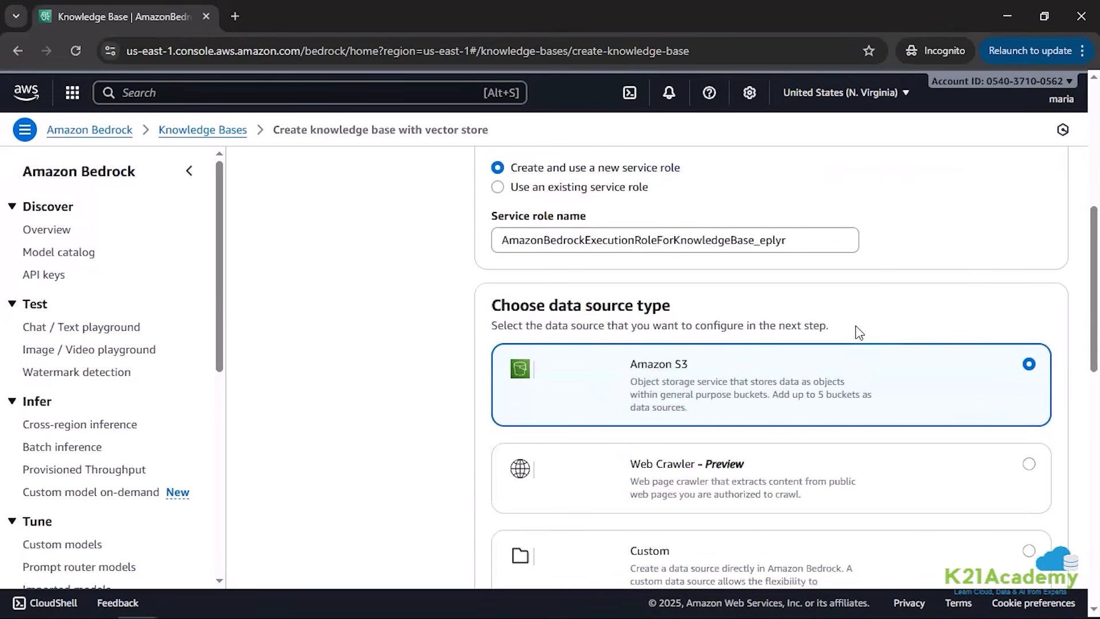
scroll(858, 333, "down", 1)
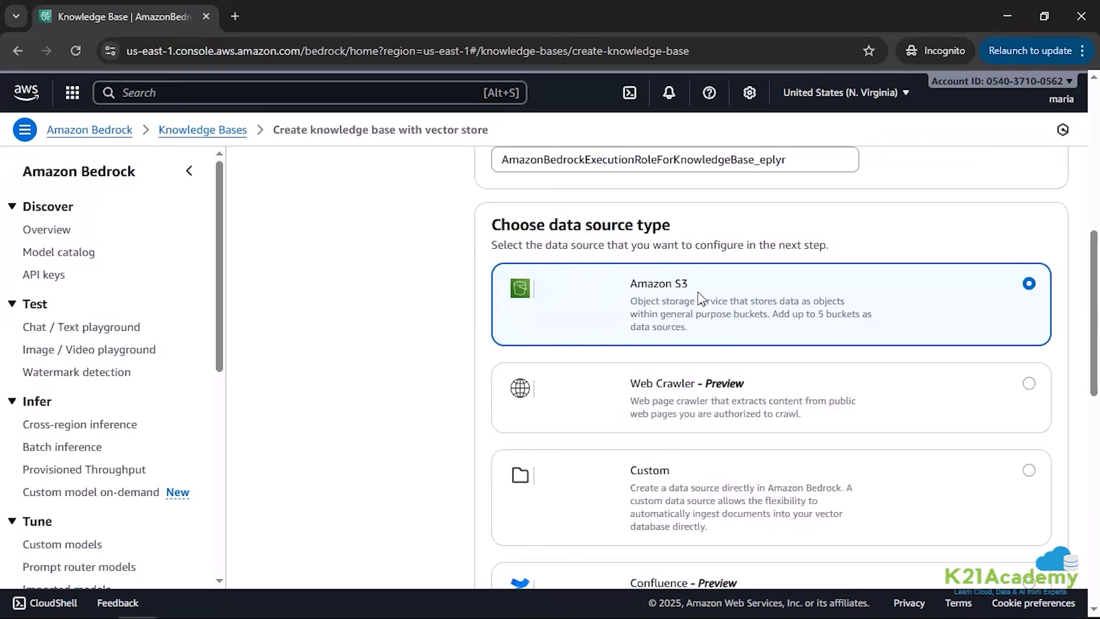
scroll(700, 296, "down", 4)
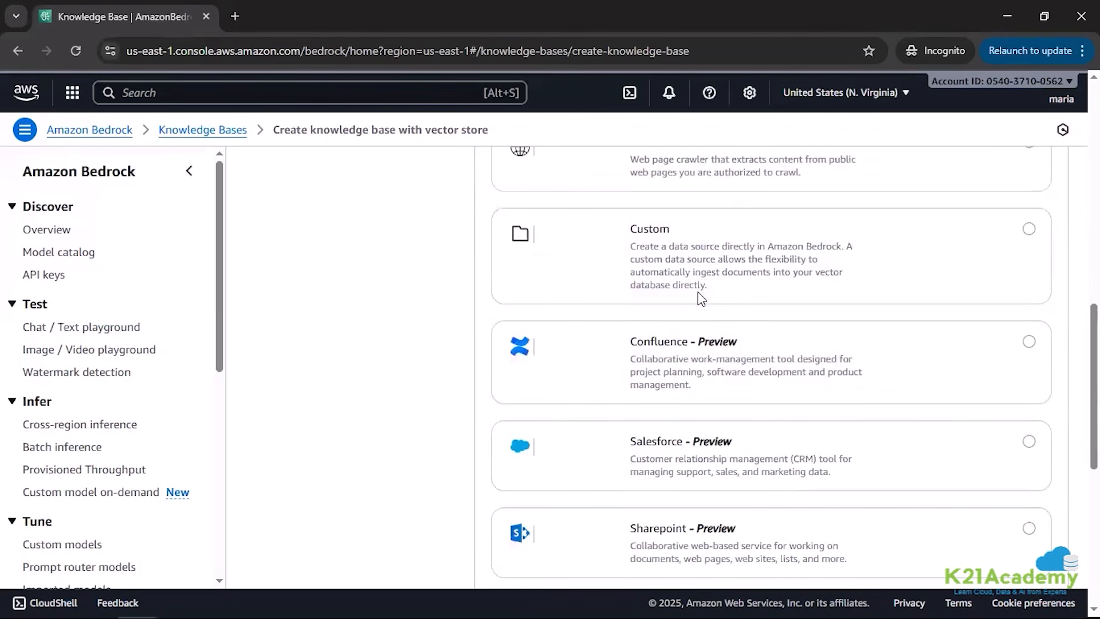
scroll(700, 297, "down", 8)
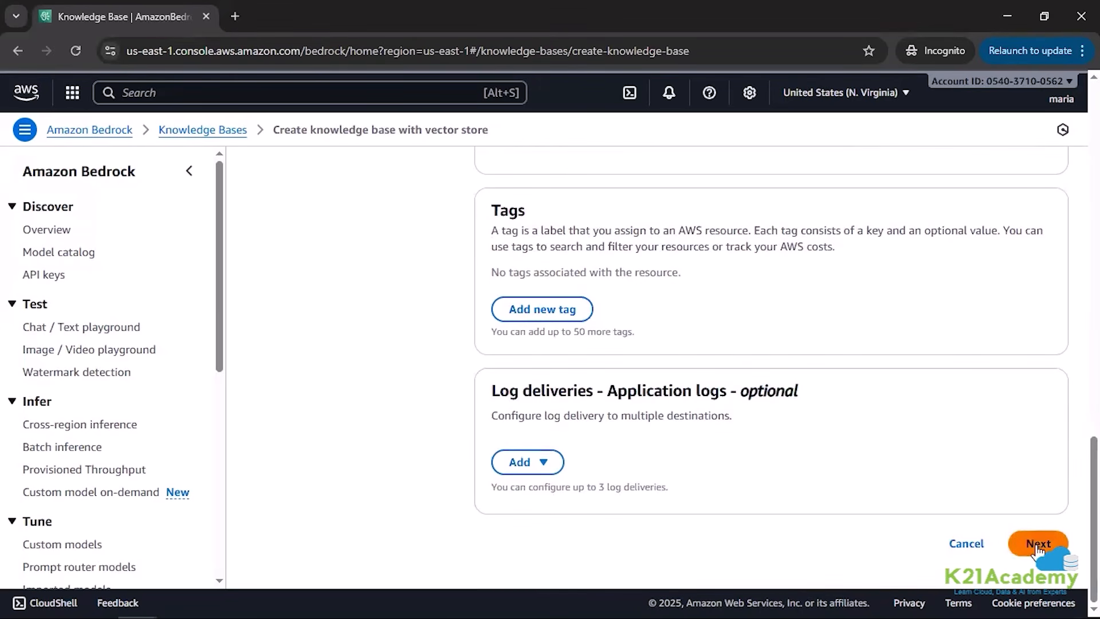
left_click(1035, 544)
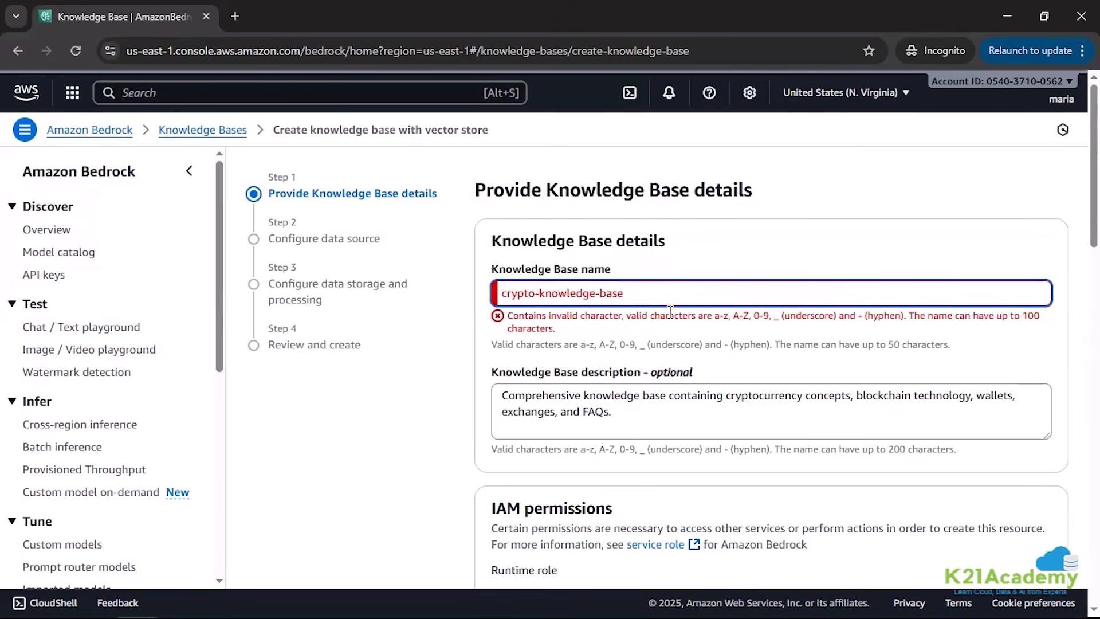
Step: Remove the trailing space from the knowledge base name and proceed to the data source configuration
key("BackSpace")
scroll(687, 335, "down", 4)
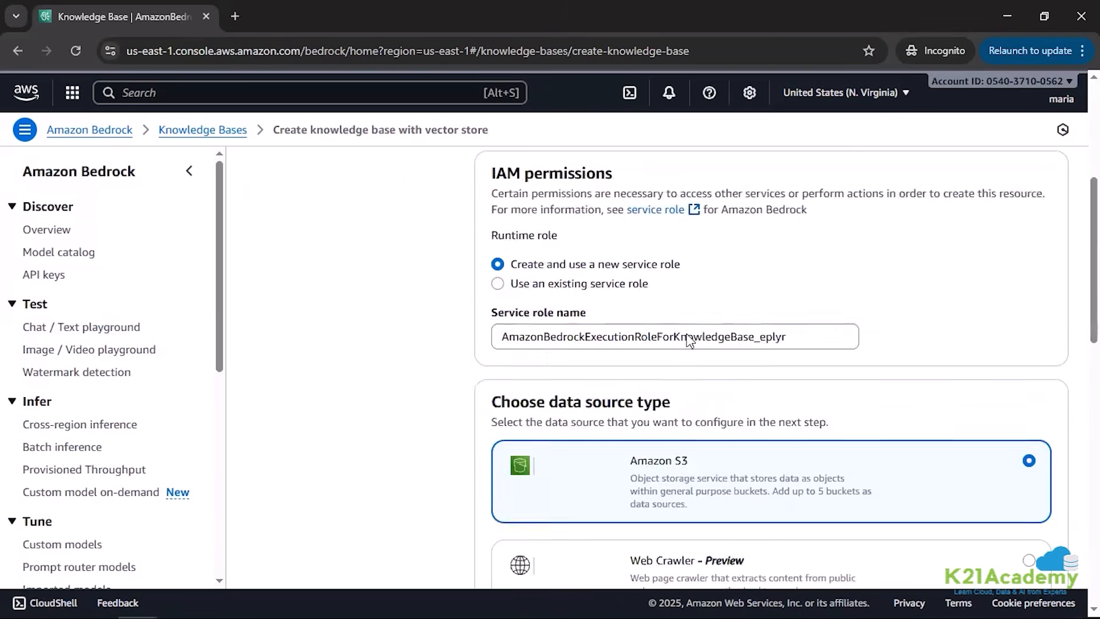
scroll(688, 338, "down", 10)
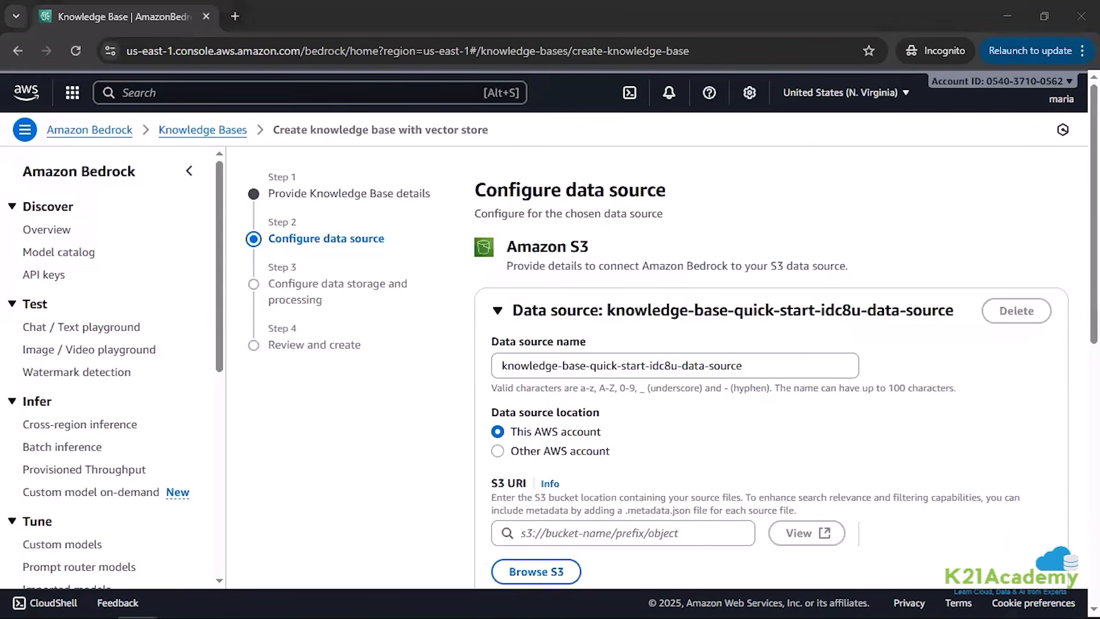
Step: Rename the S3 data source as crypto-knowledge
left_click_drag(755, 366, 462, 363)
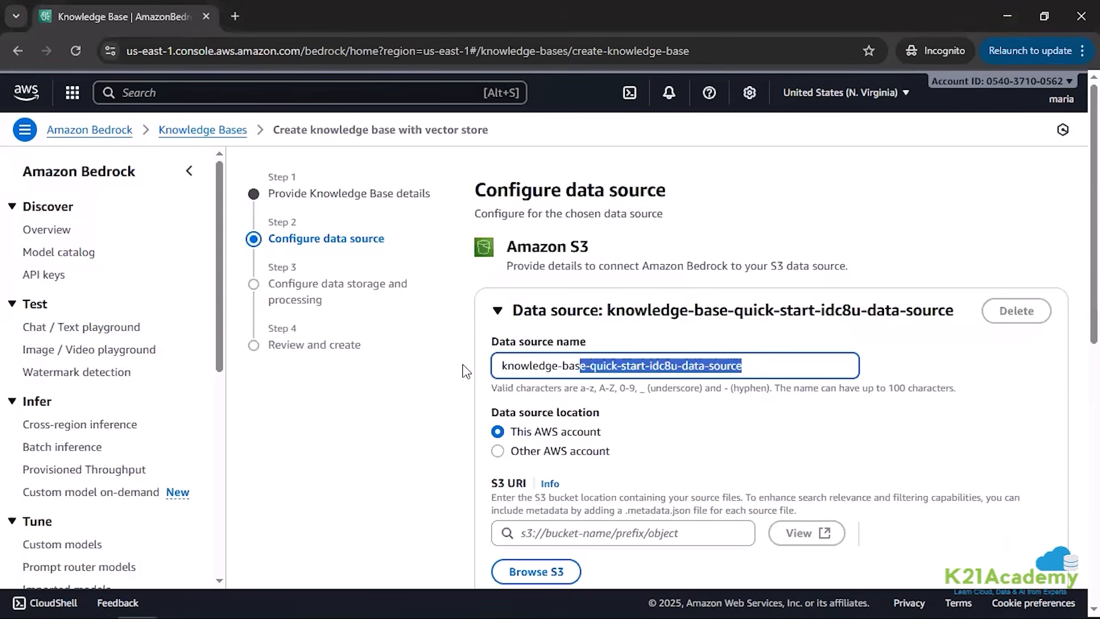
key("ctrl+a")
type("crypto-knowledge.")
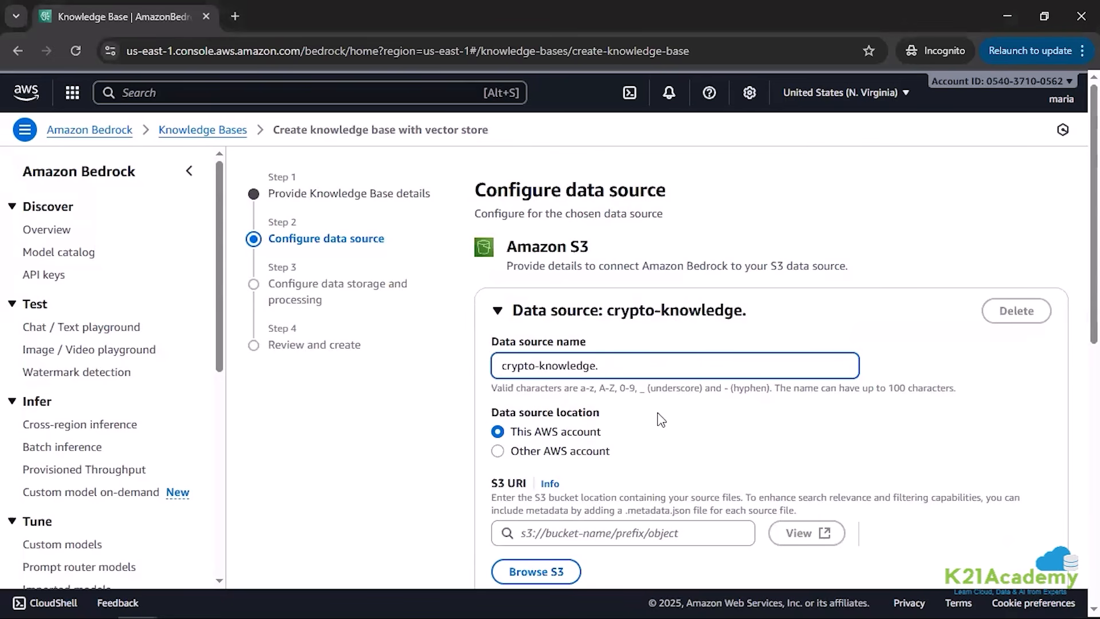
key("BackSpace")
Step: Set the S3 URI to crypto_knowledge_base.txt in the k21-project folder of the 4thfeb2025 bucket
scroll(663, 420, "down", 2)
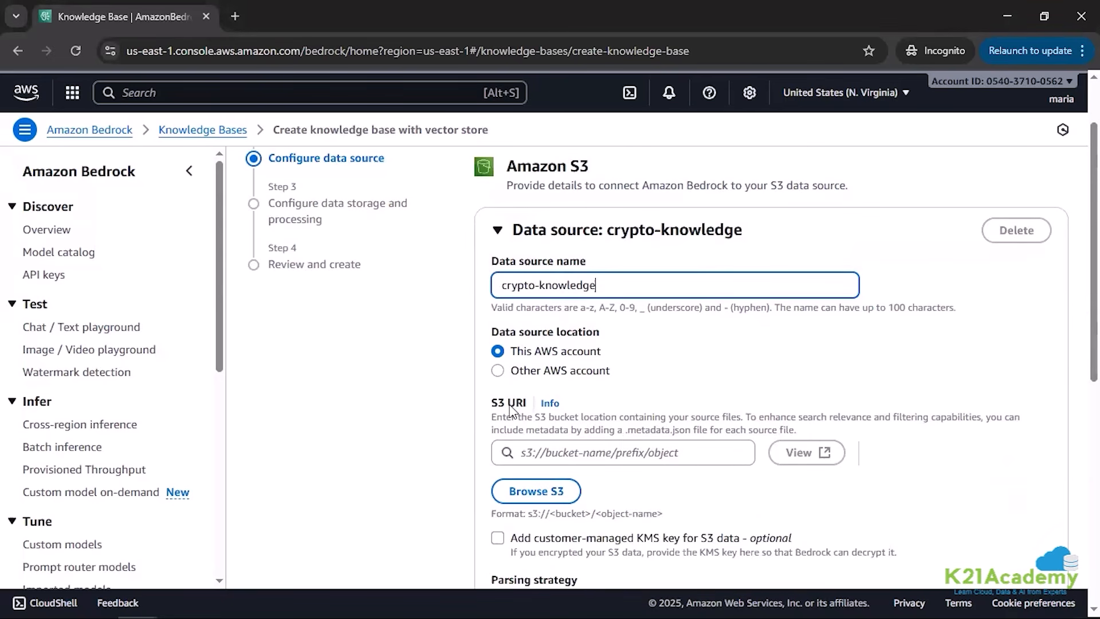
scroll(512, 410, "down", 1)
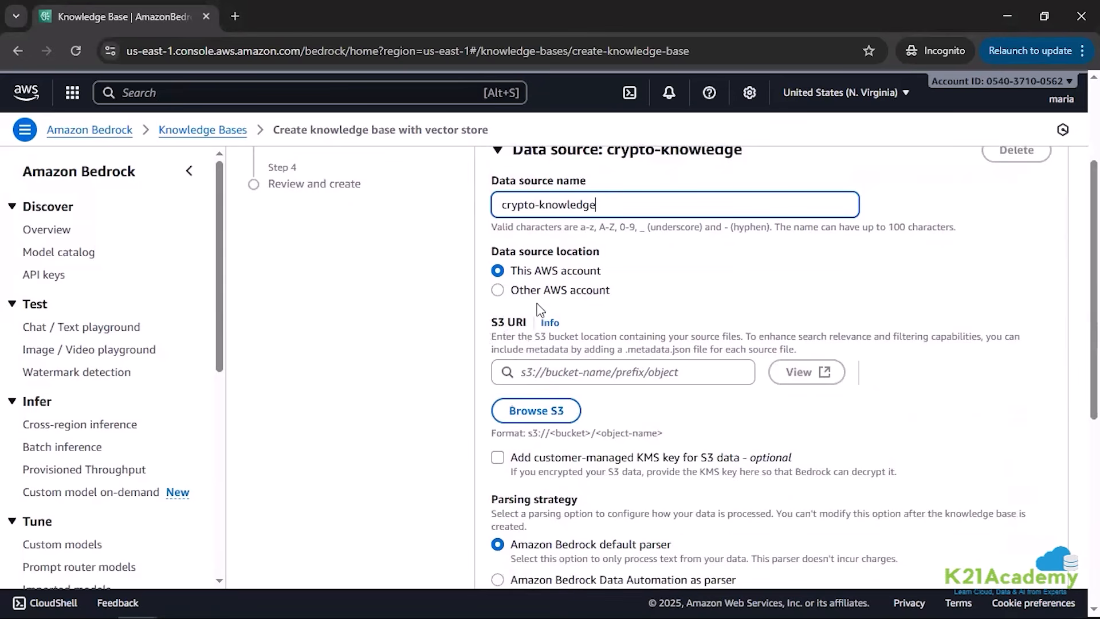
left_click(521, 412)
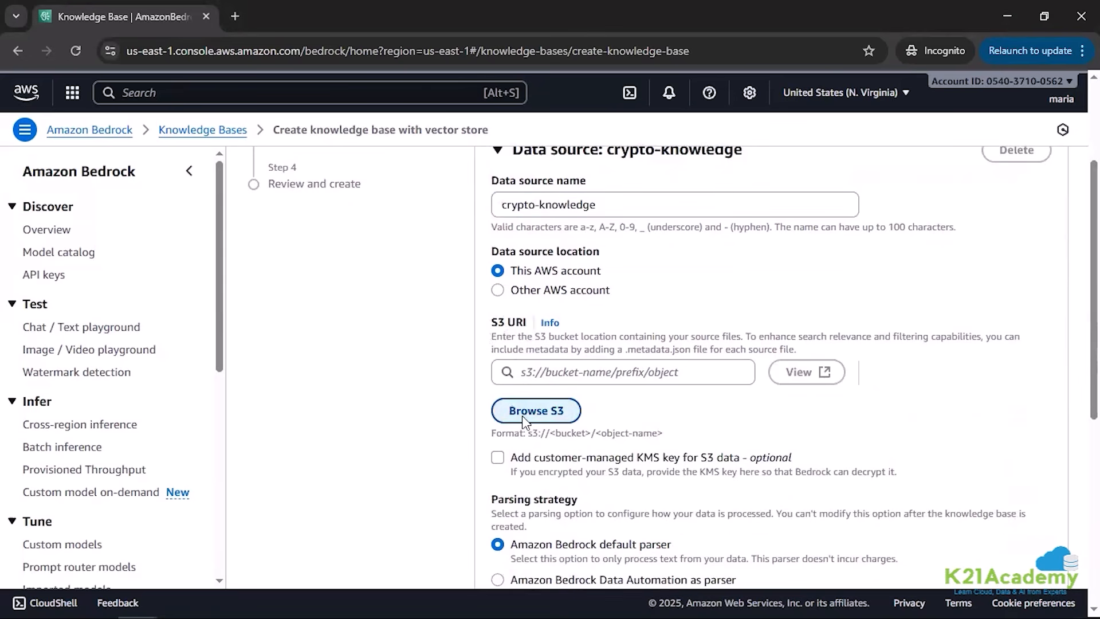
left_click(143, 272)
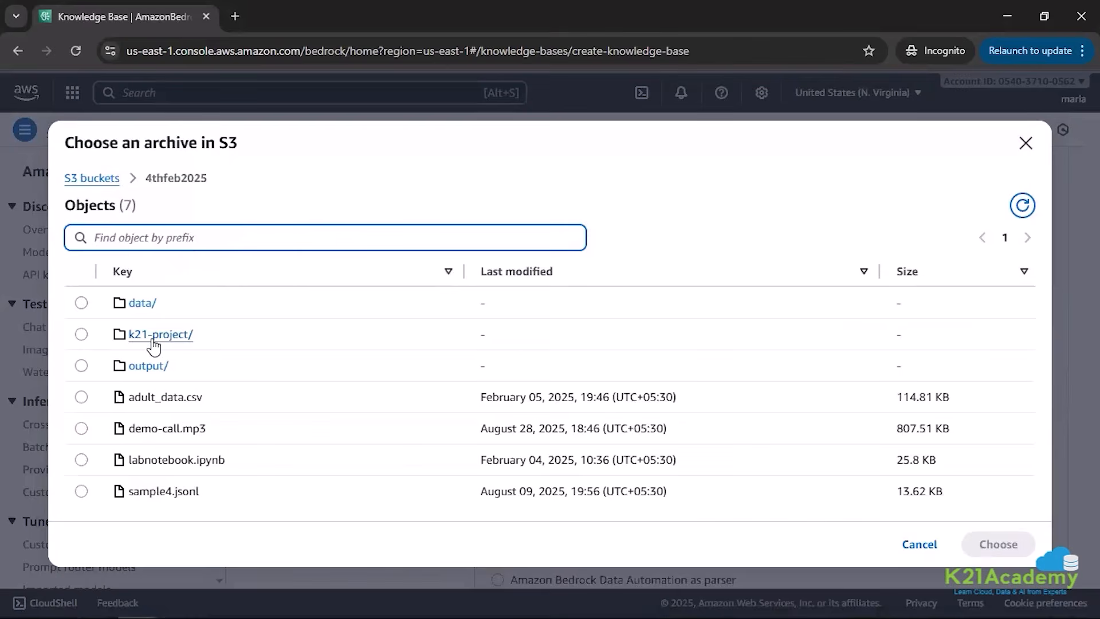
left_click(149, 335)
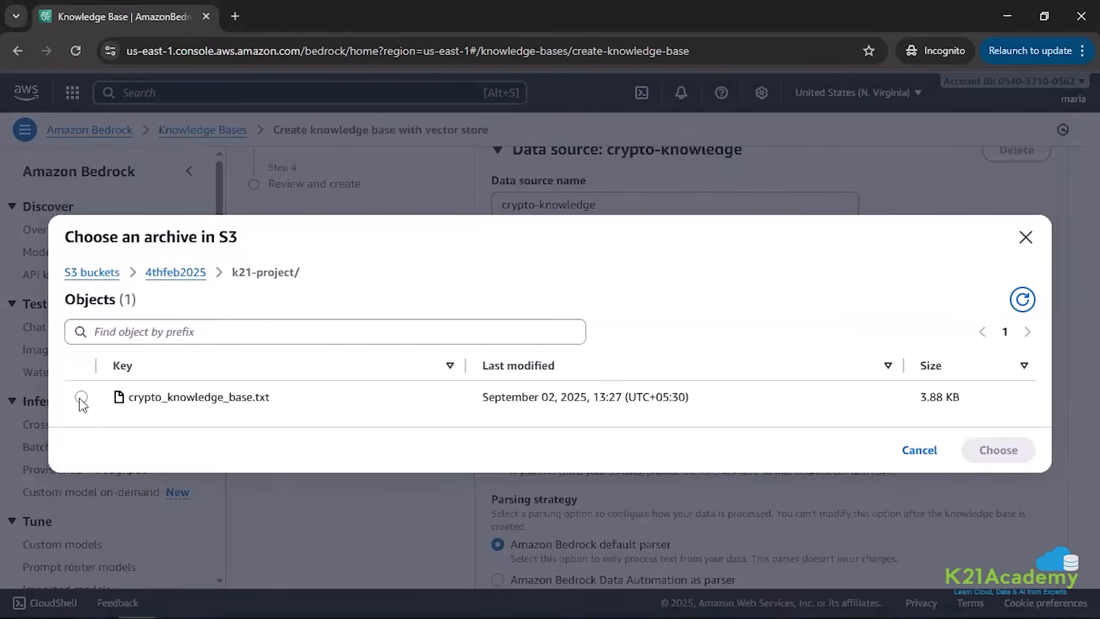
left_click(81, 397)
left_click(990, 451)
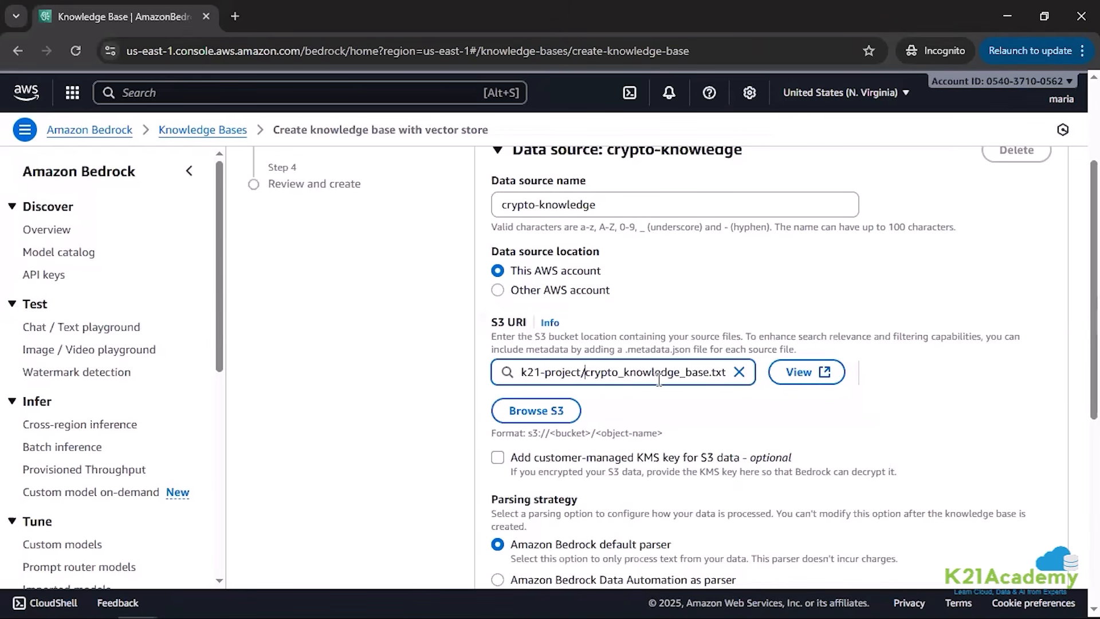
left_click_drag(584, 372, 699, 379)
left_click(696, 420)
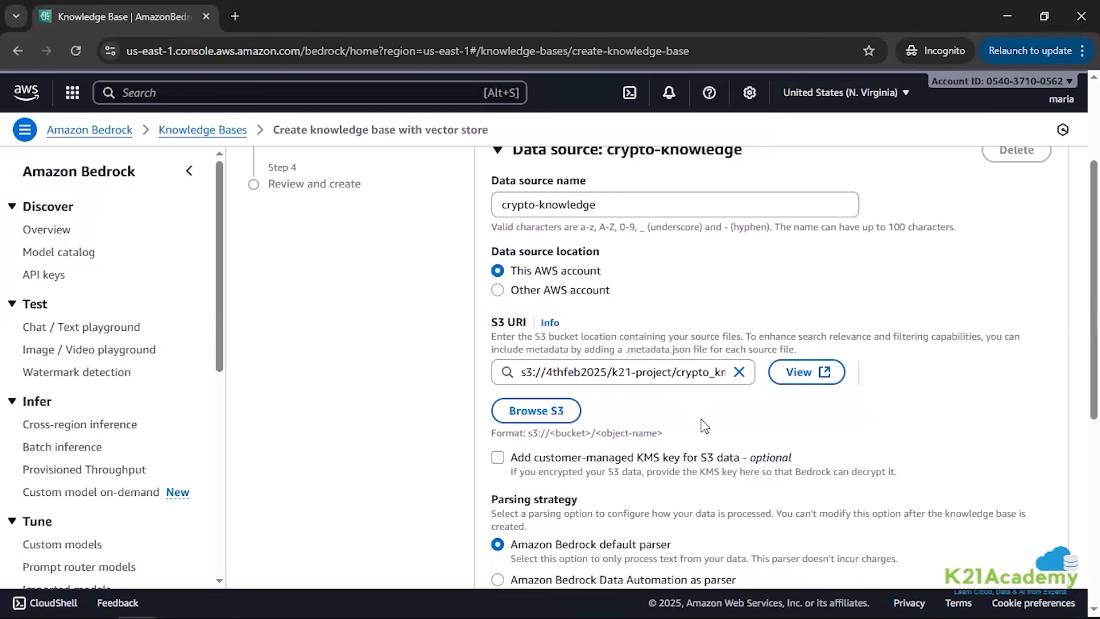
Step: Keep the Amazon Bedrock default parser and default chunking, and continue to the data storage and processing settings
scroll(708, 424, "down", 1)
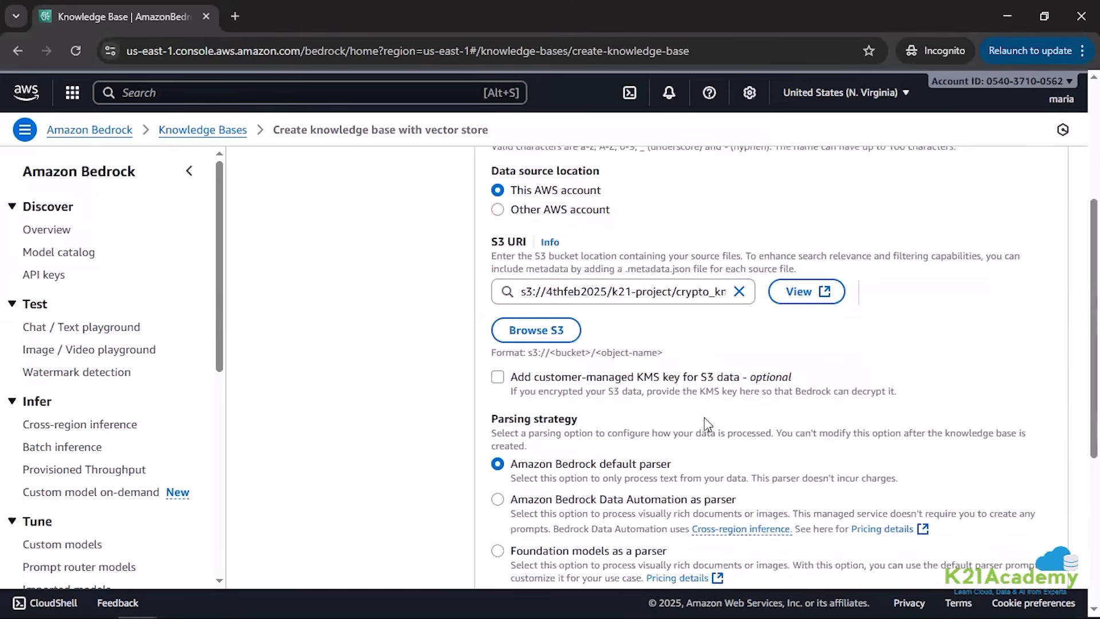
scroll(704, 418, "down", 1)
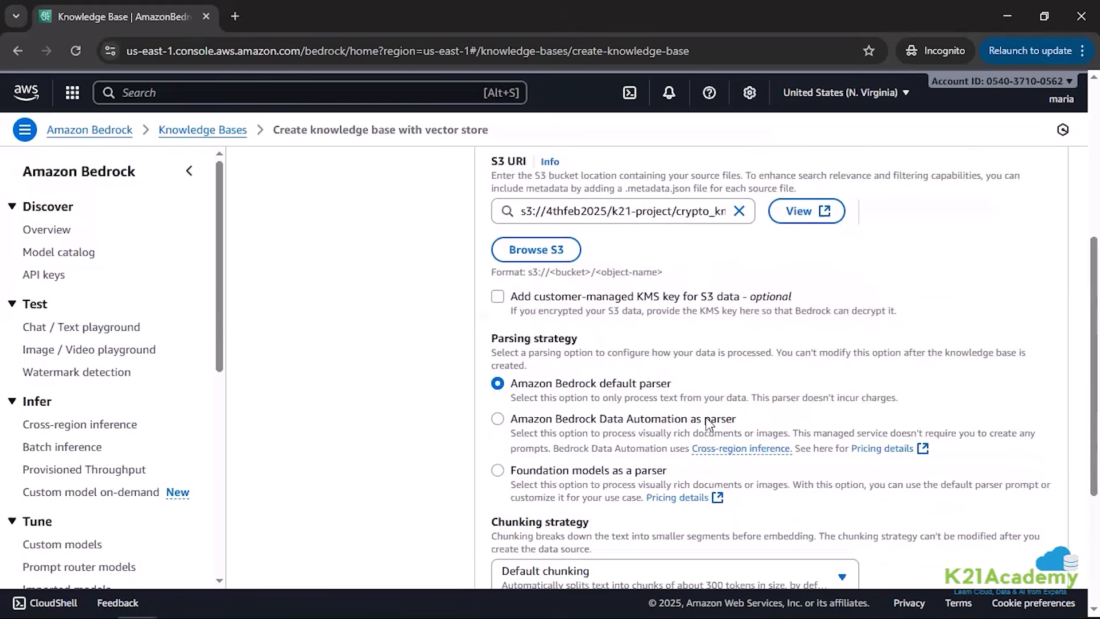
scroll(708, 424, "down", 3)
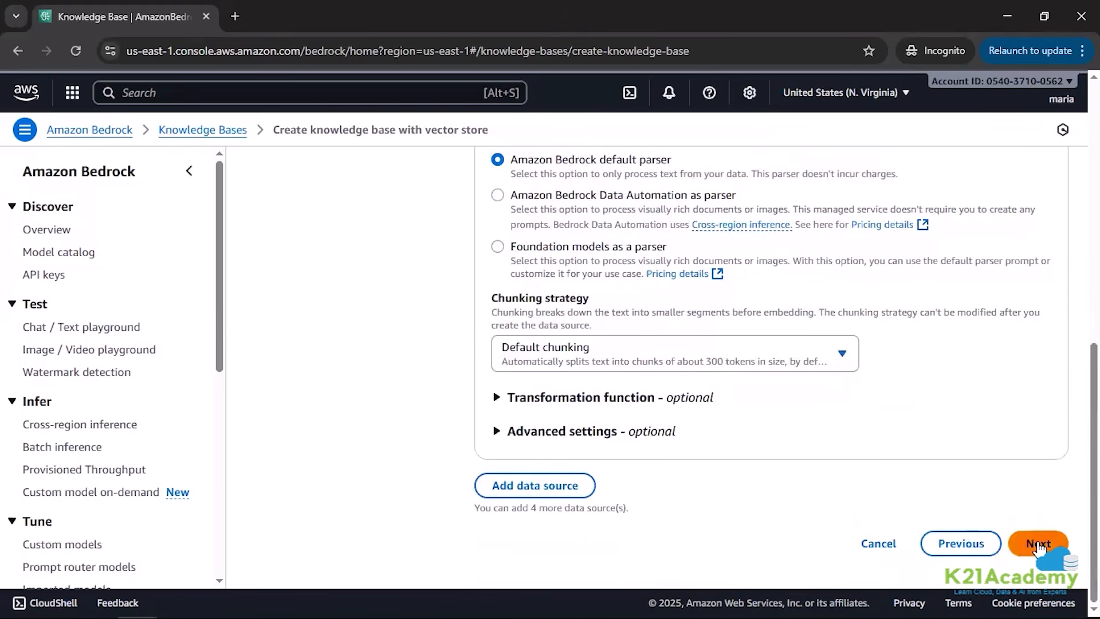
left_click(1038, 544)
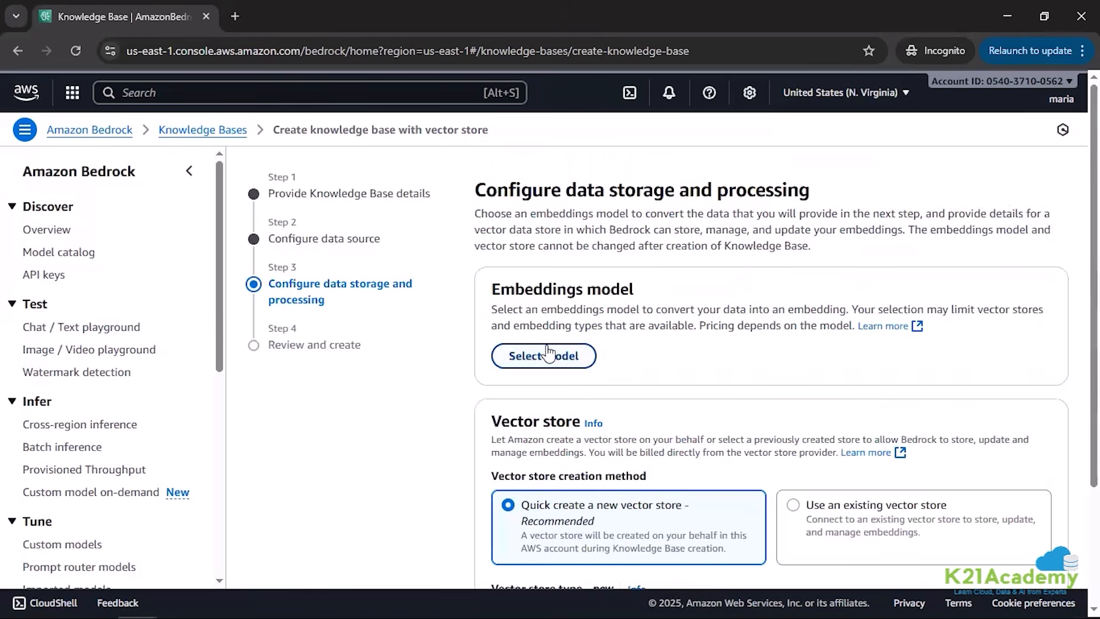
Step: Choose Amazon's Titan Embeddings G1 - Text V1.2 as the embeddings model for the knowledge base
left_click_drag(492, 288, 643, 288)
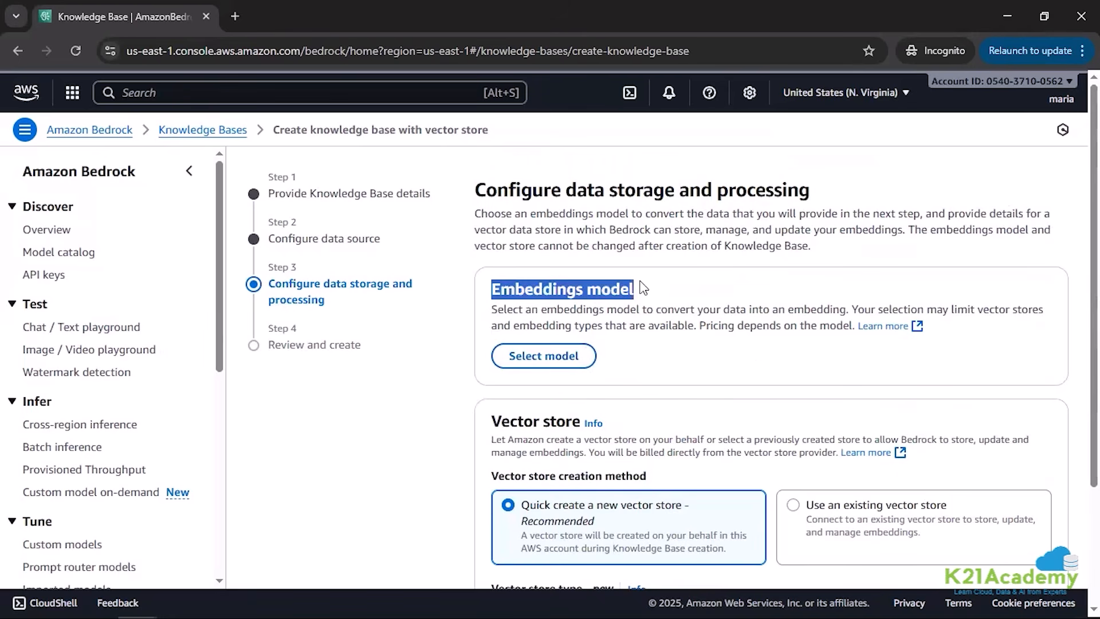
left_click_drag(497, 309, 853, 310)
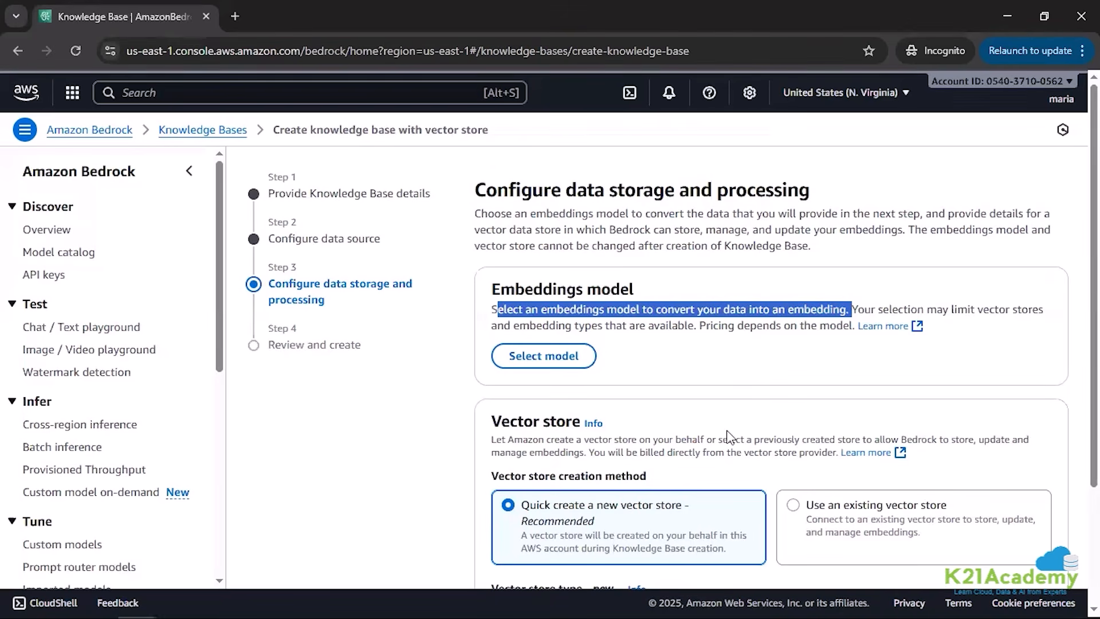
left_click(527, 358)
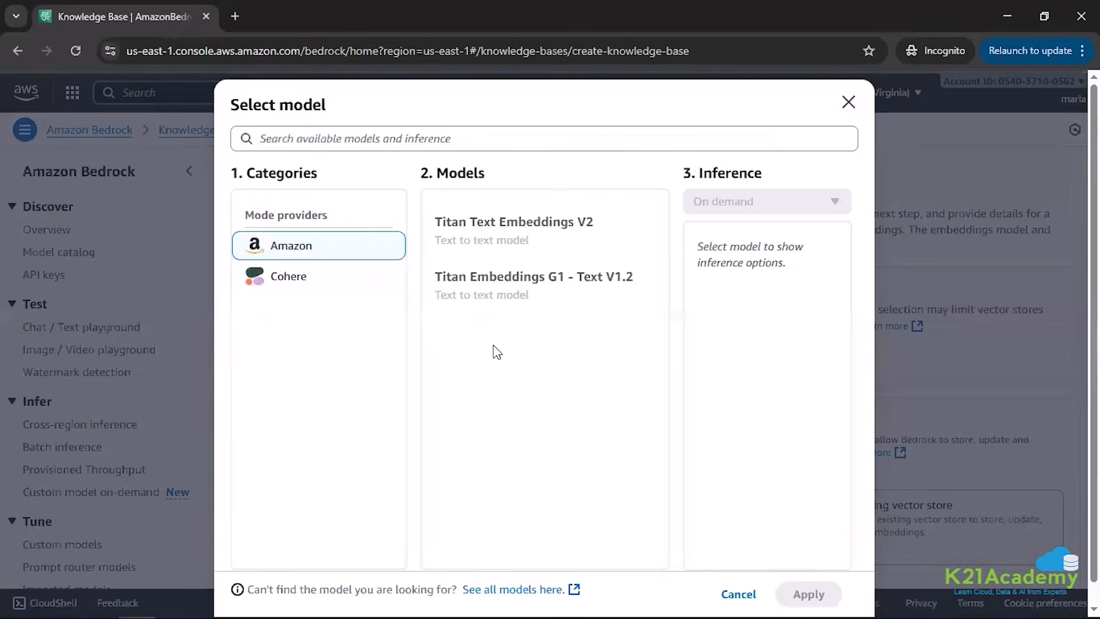
left_click(524, 289)
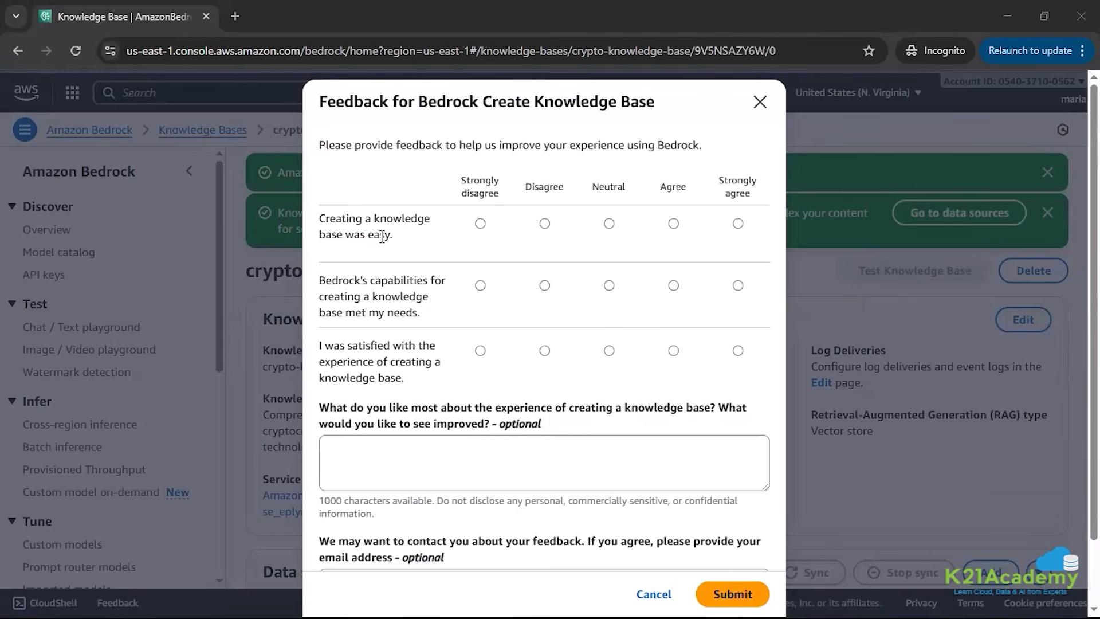
Step: Rate all three knowledge base creation feedback statements "Strongly agree", submit the feedback and close the form
left_click(737, 224)
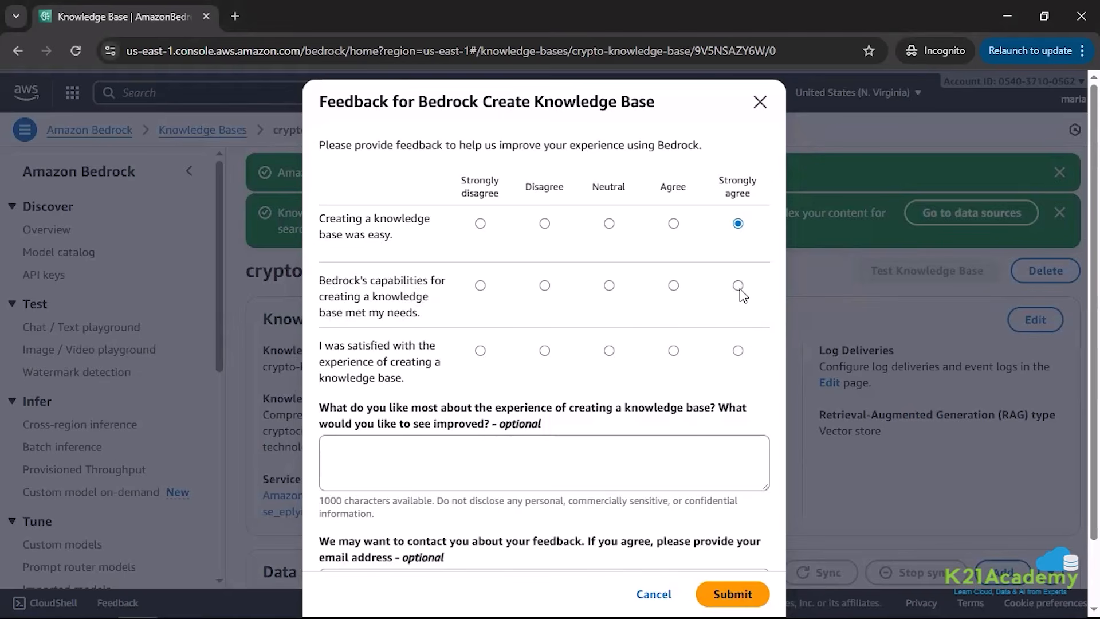
left_click(739, 286)
left_click(736, 351)
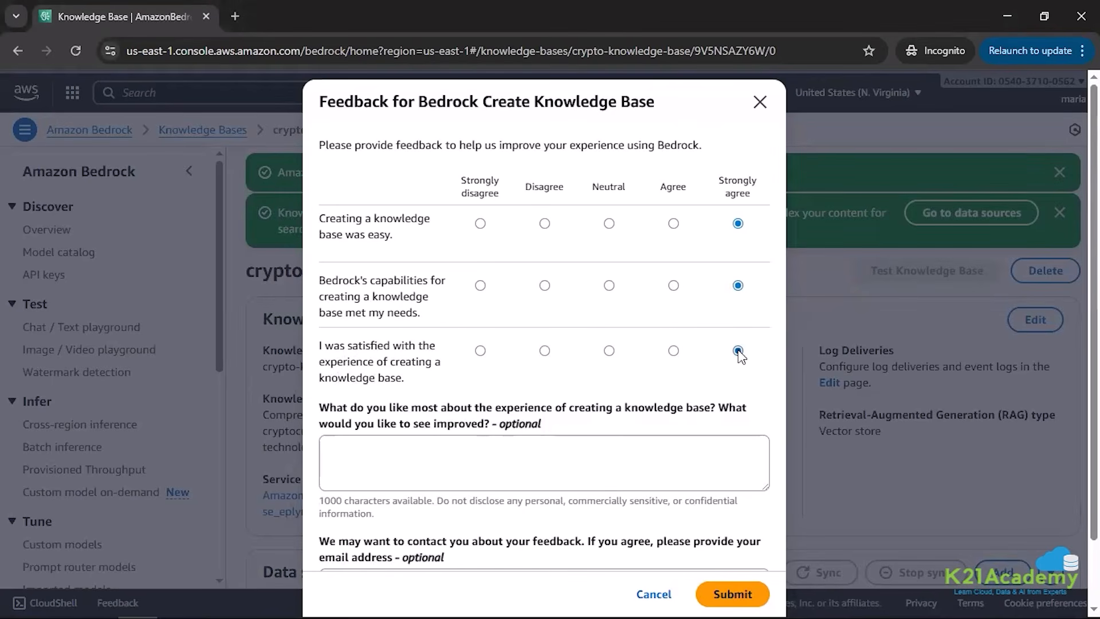
left_click(753, 596)
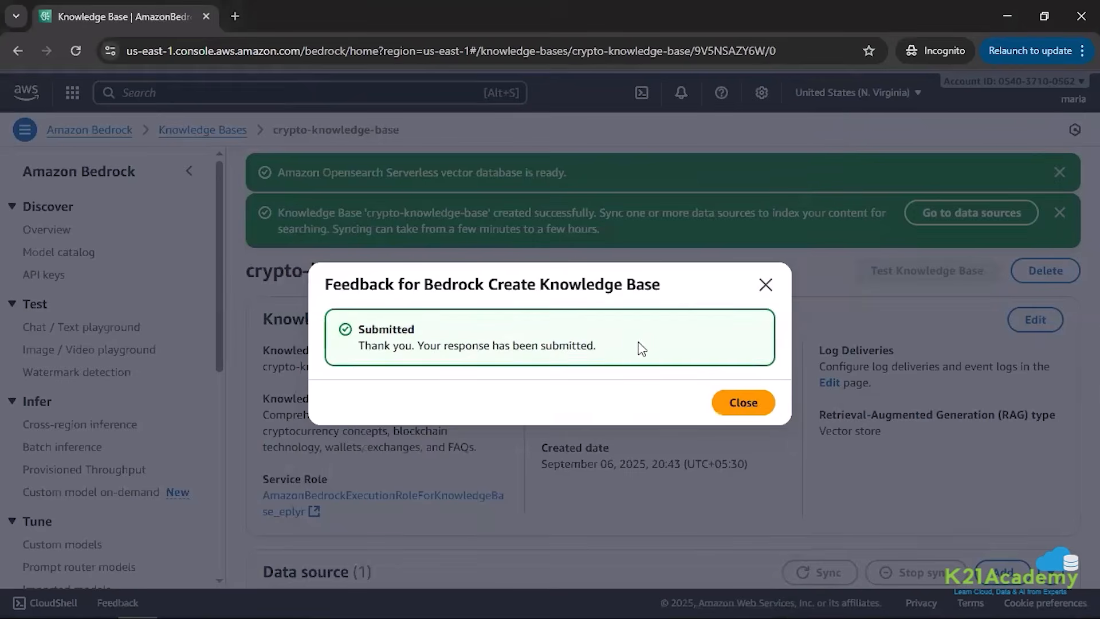
left_click(725, 402)
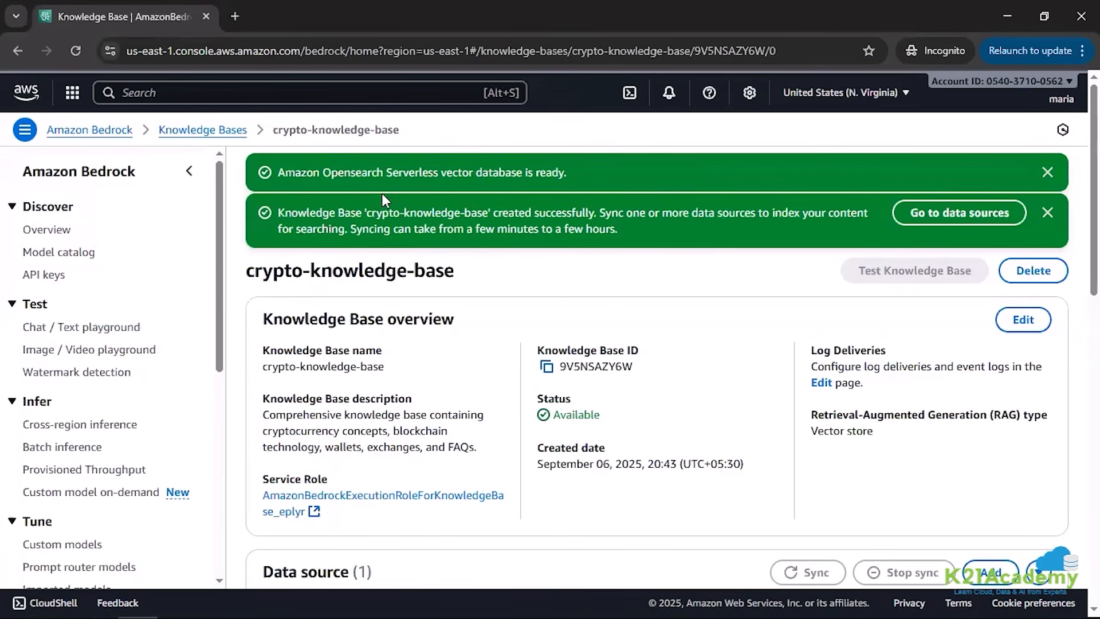
Step: Read the knowledge base's creation and sync notices, and examine the agent response flow in the proj Word document's architecture diagram
left_click_drag(434, 172, 565, 171)
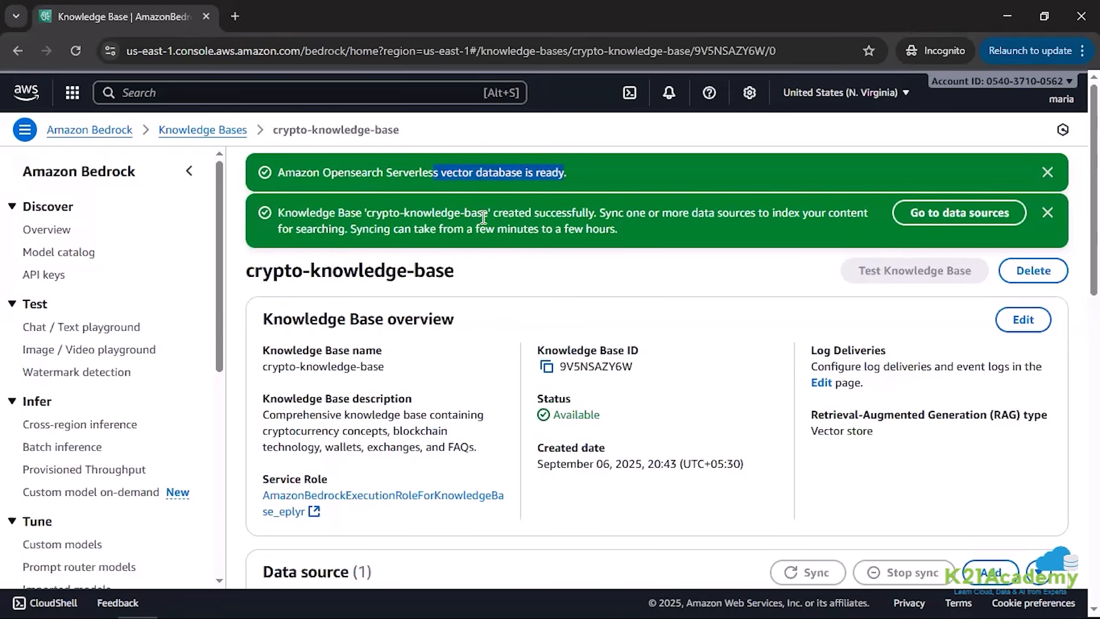
left_click_drag(284, 212, 856, 224)
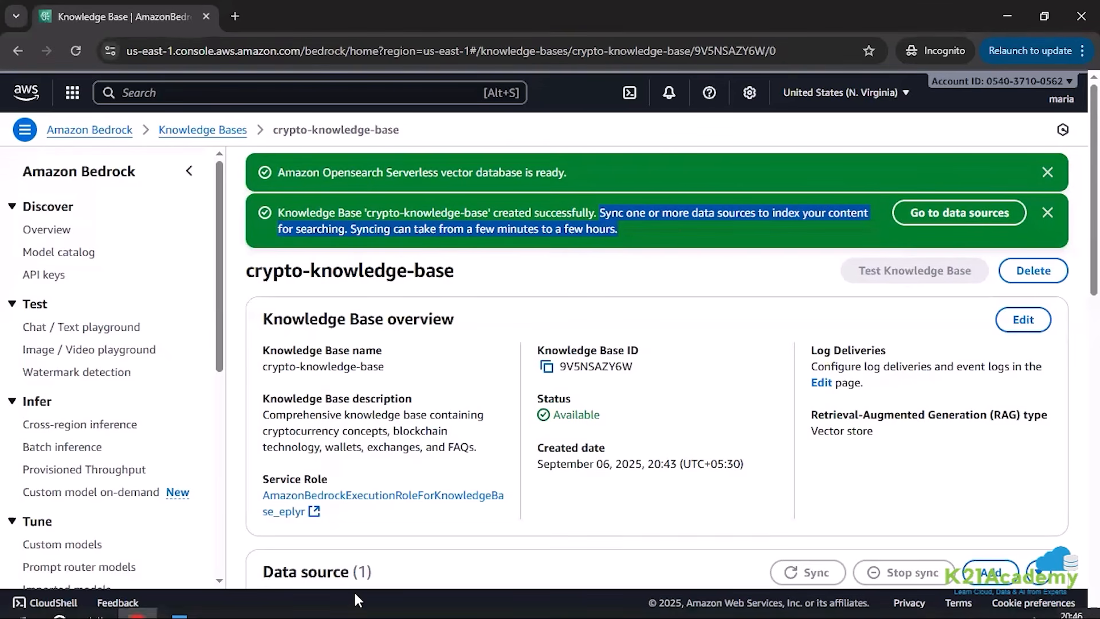
left_click(179, 600)
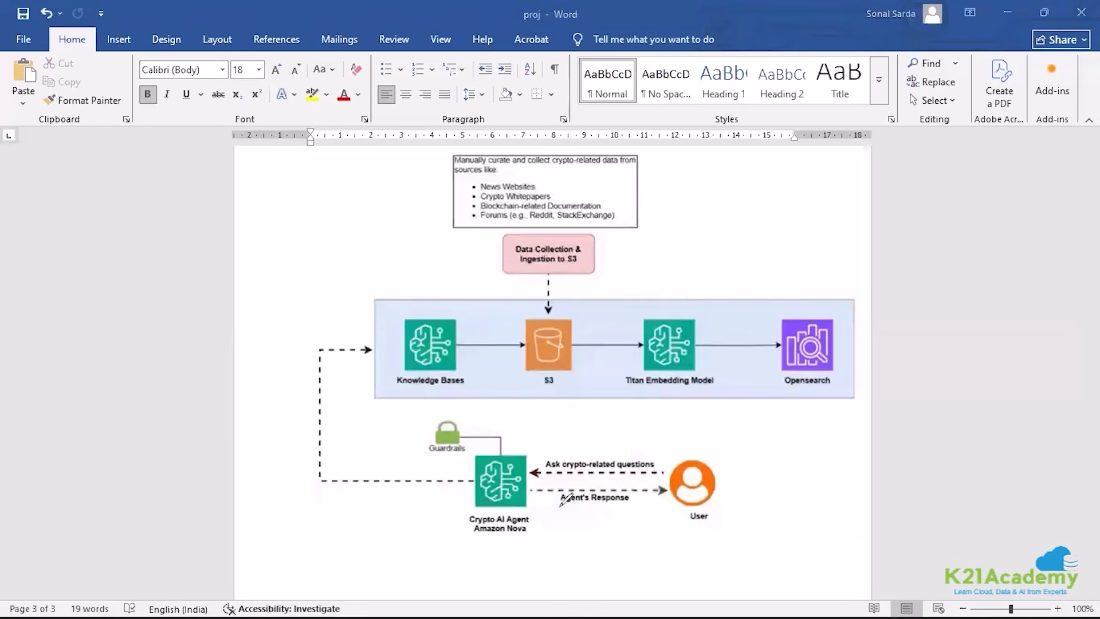
mouse_move(559, 506)
left_mouse_down()
mouse_move(651, 488)
mouse_move(557, 486)
mouse_move(567, 505)
left_mouse_up()
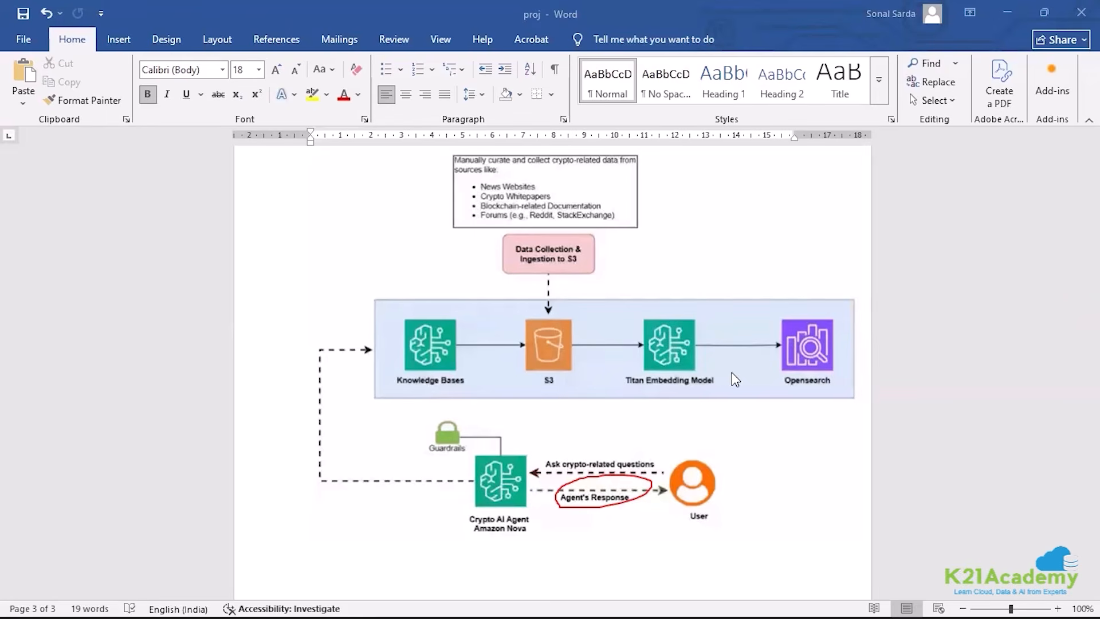
left_click(995, 12)
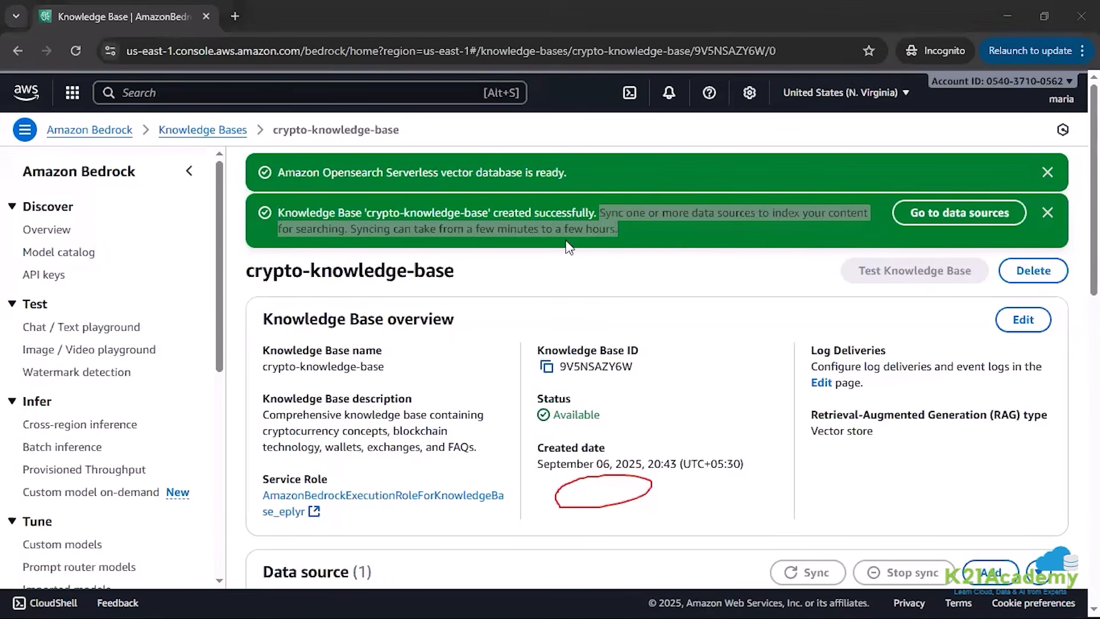
left_click(626, 228)
left_click_drag(599, 212, 368, 246)
left_click(320, 222)
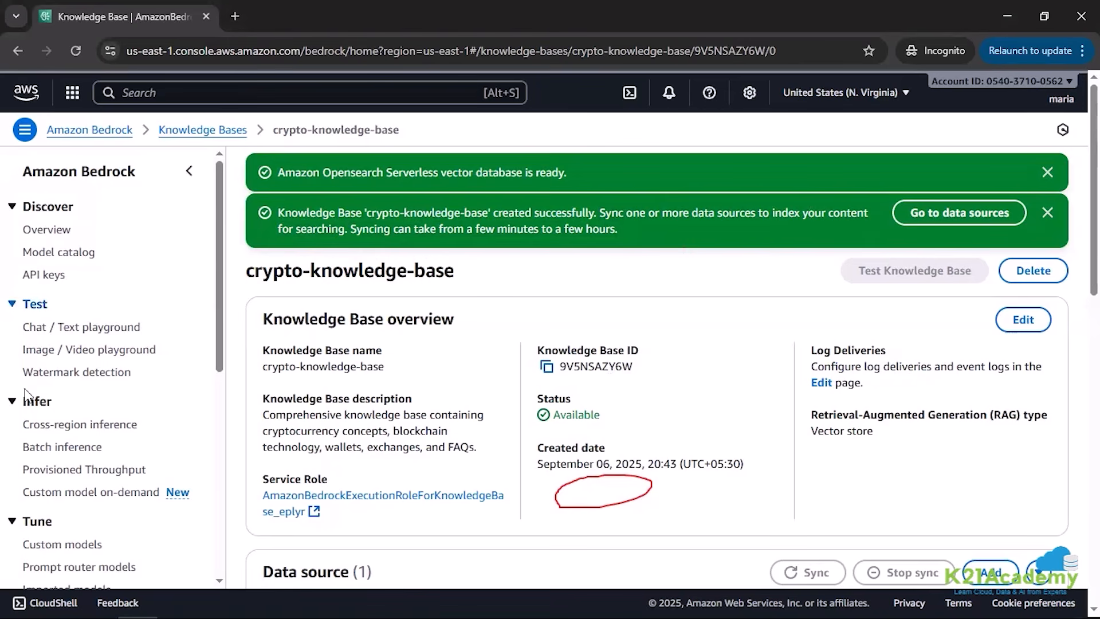
Step: Select the crypto knowledge base's S3 data source and start syncing it
scroll(627, 444, "down", 4)
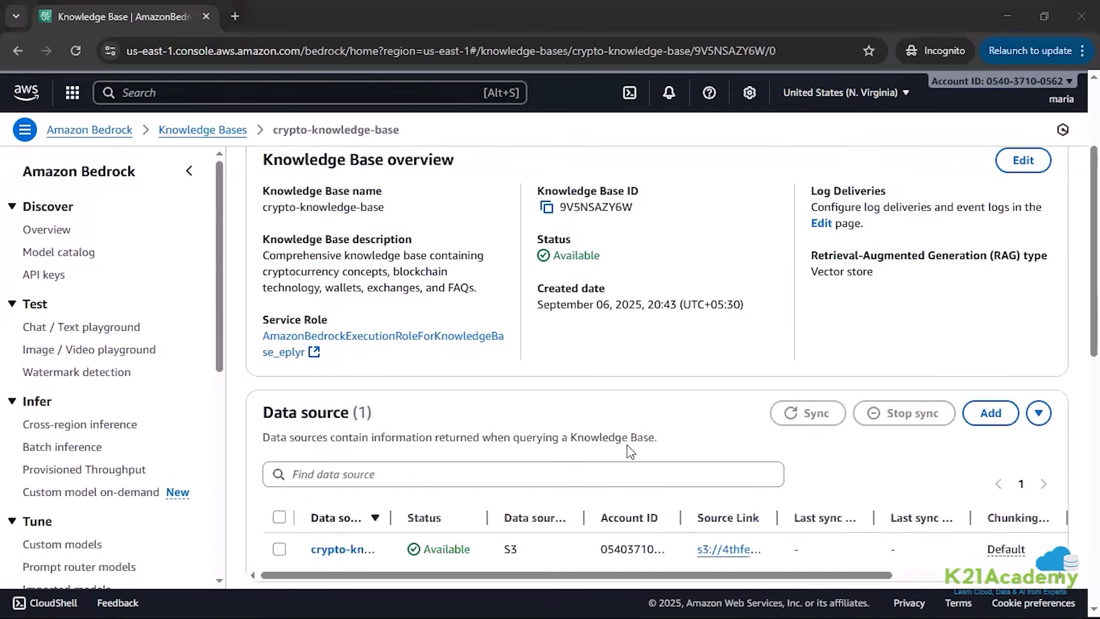
scroll(627, 444, "down", 1)
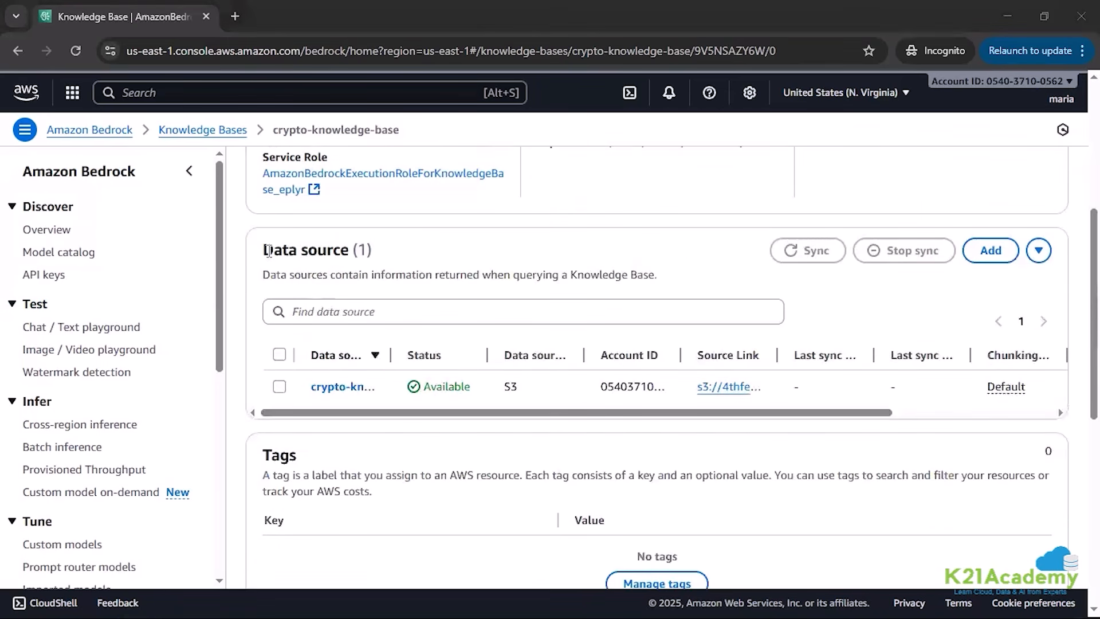
left_click_drag(272, 249, 333, 257)
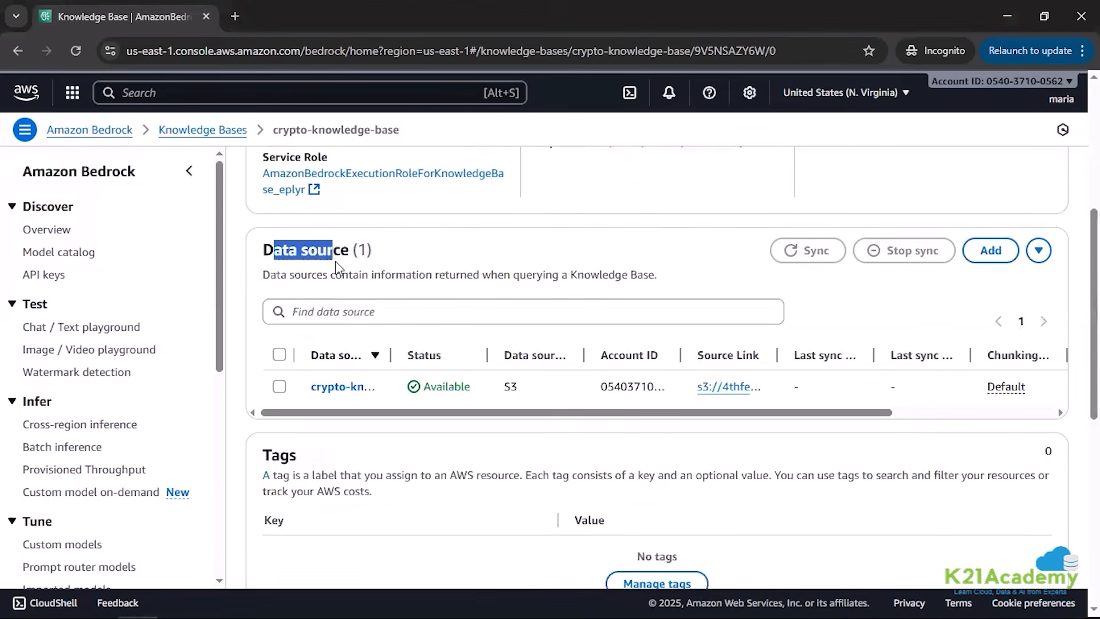
left_click(279, 387)
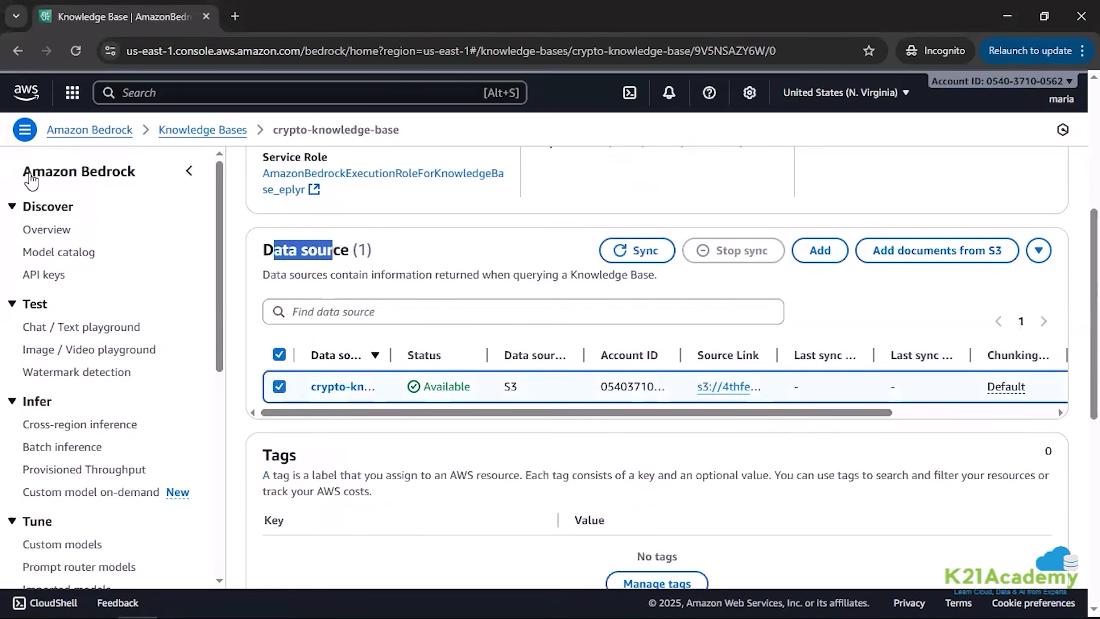
left_click_drag(644, 228, 701, 210)
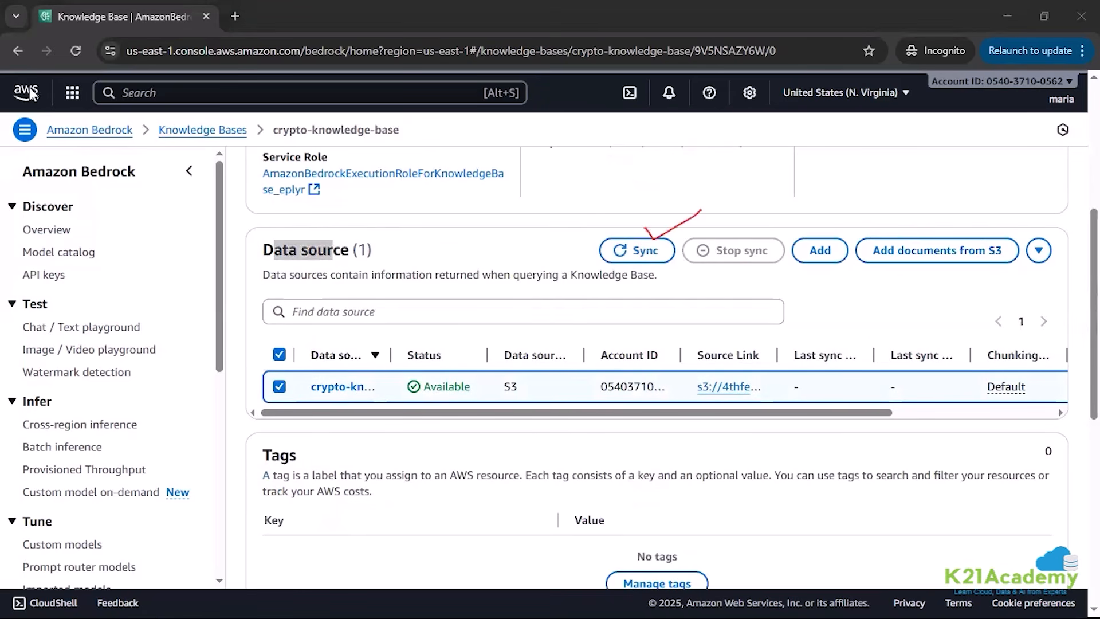
left_click(643, 252)
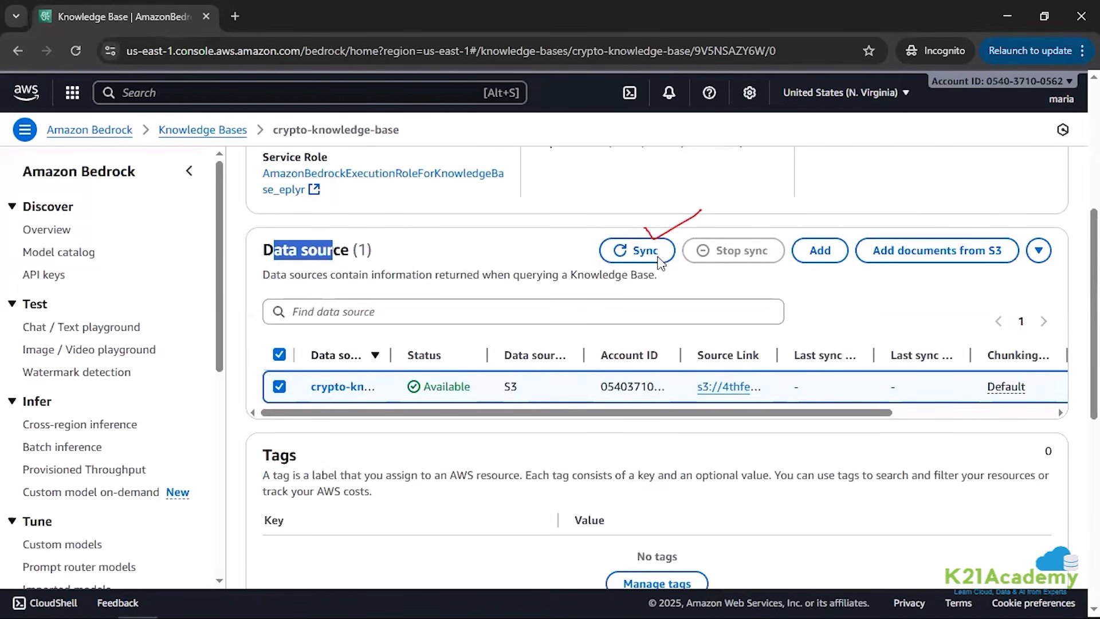
scroll(573, 446, "up", 1)
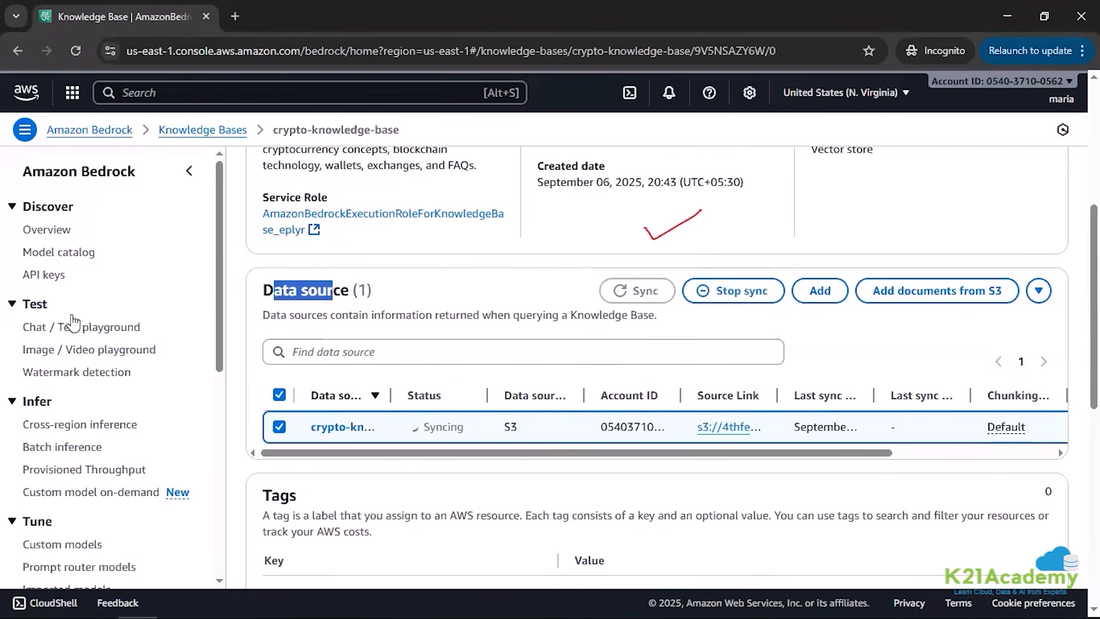
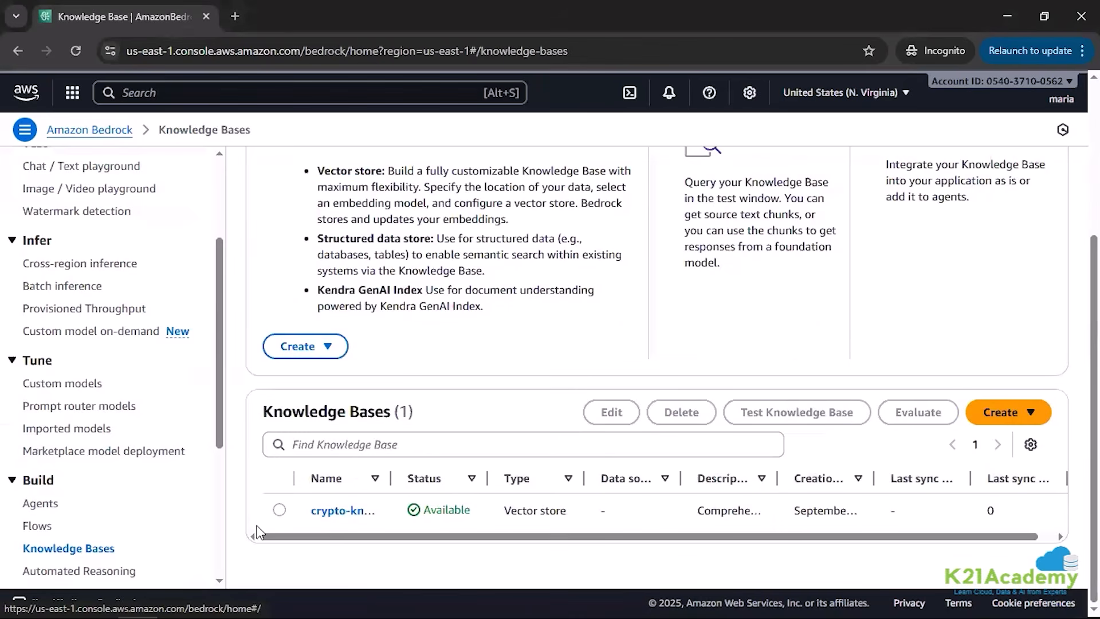
Step: Open crypto-knowledge-base and check the status of its S3 data source, leaving the data source unselected
left_click(336, 512)
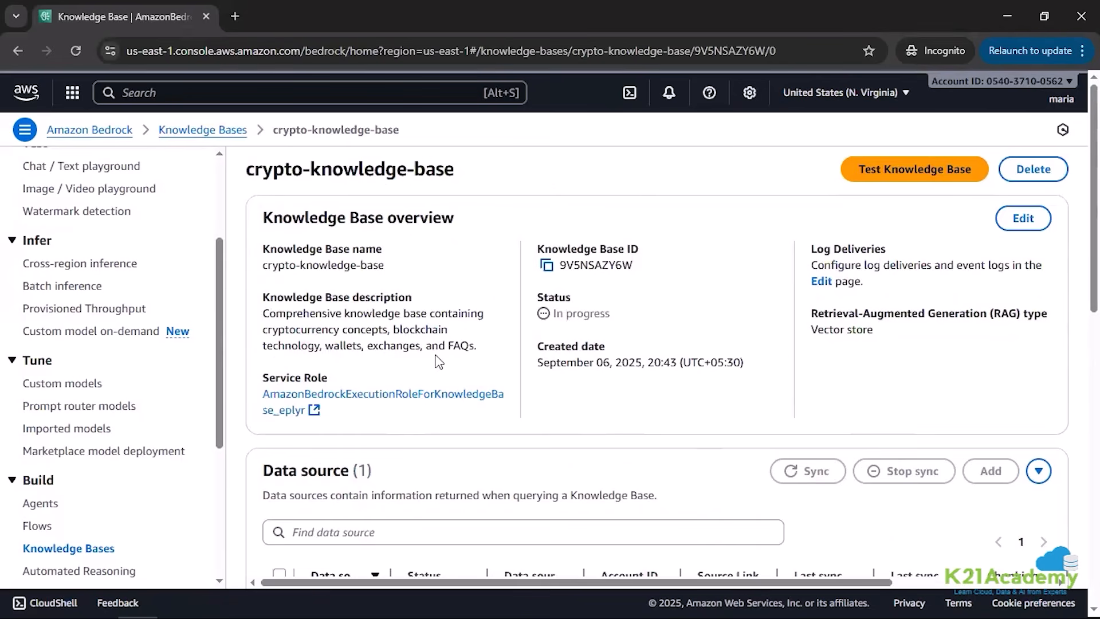
scroll(441, 344, "down", 5)
left_click(279, 285)
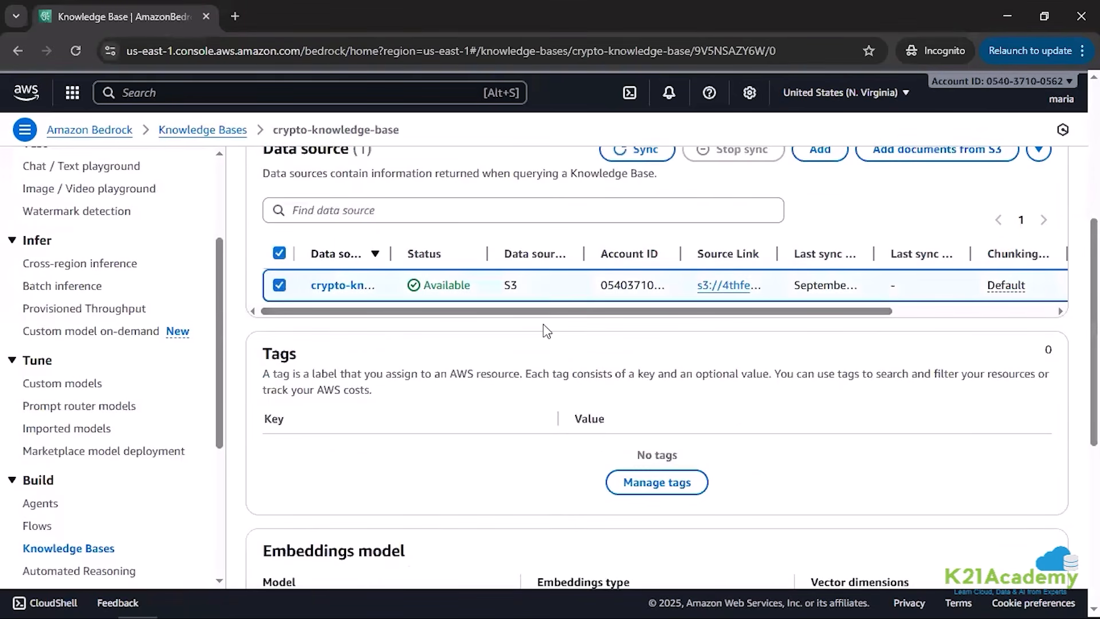
scroll(595, 321, "up", 3)
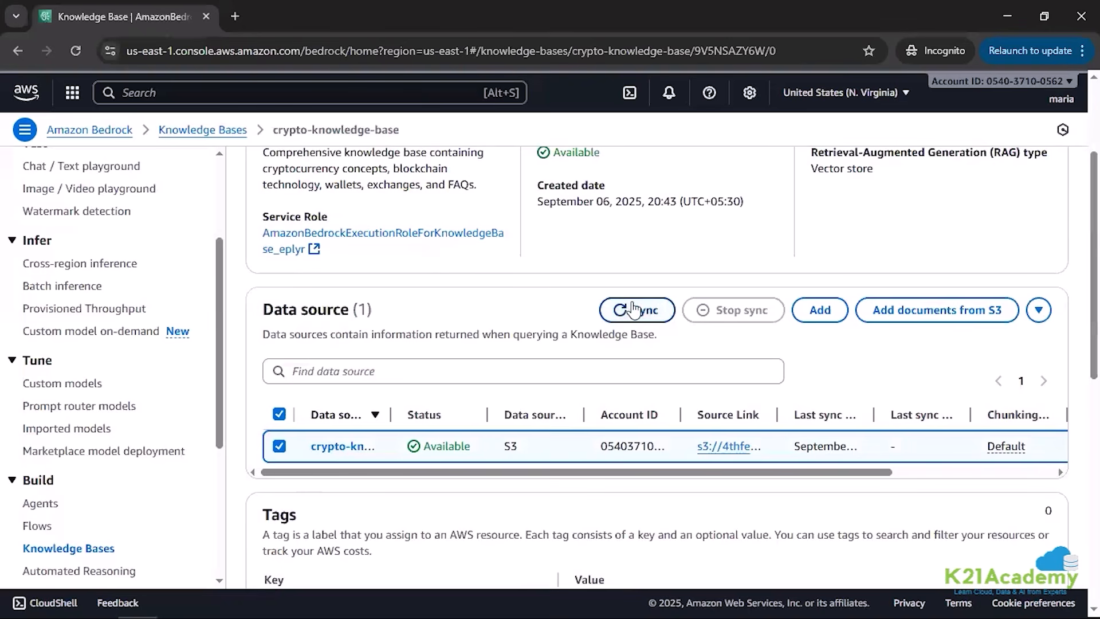
left_click(280, 448)
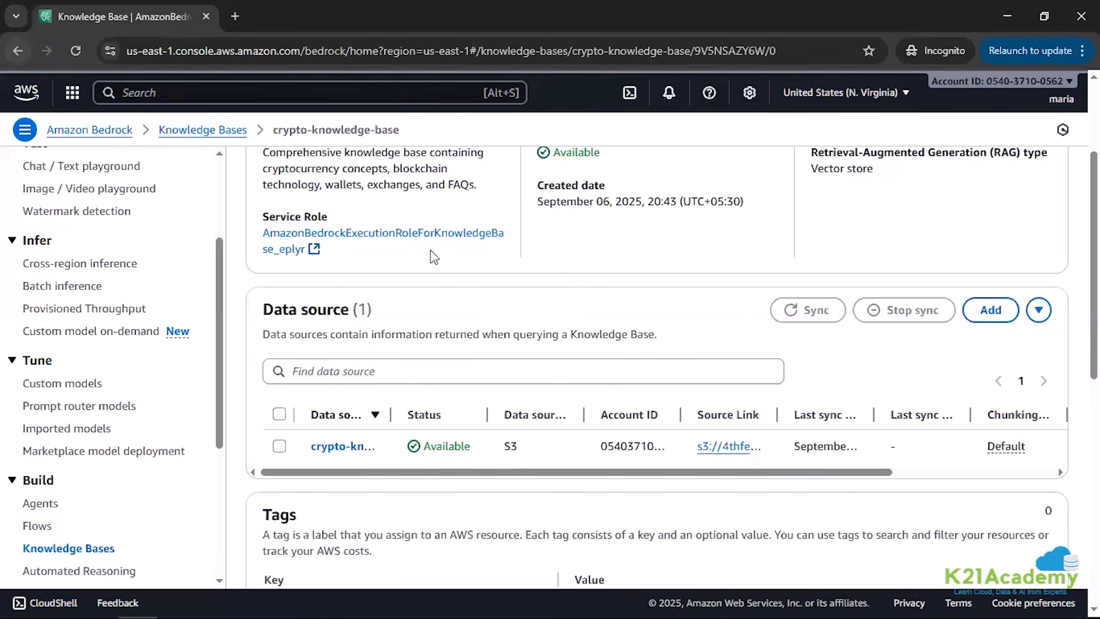
Step: Start creating a new Bedrock agent and name it CryptoAIAgent
scroll(137, 366, "down", 1)
scroll(115, 389, "down", 2)
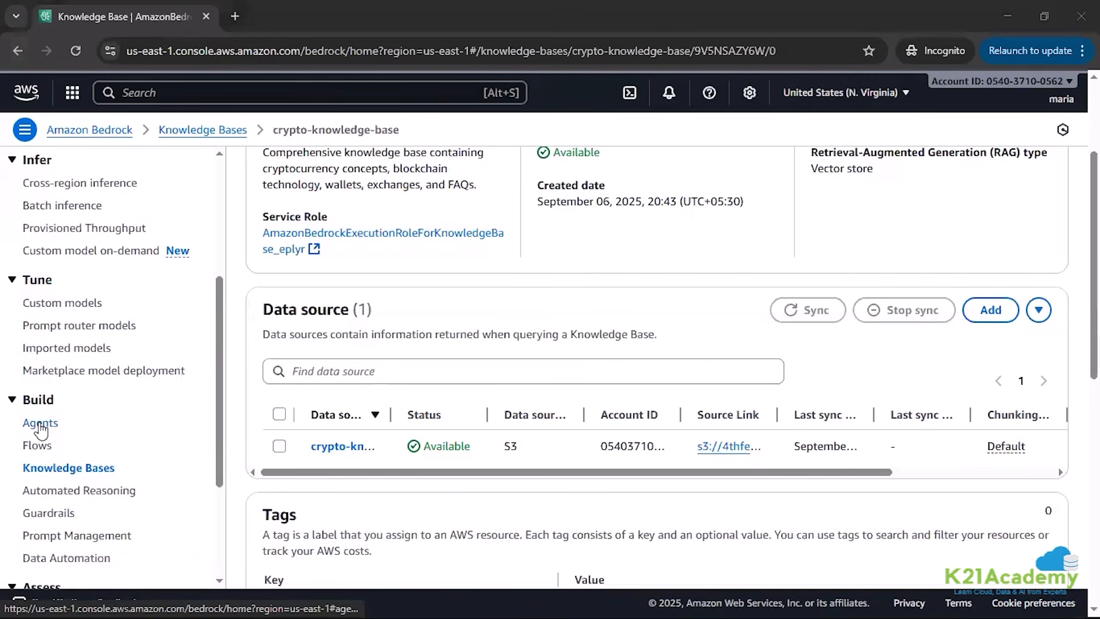
left_click(39, 427)
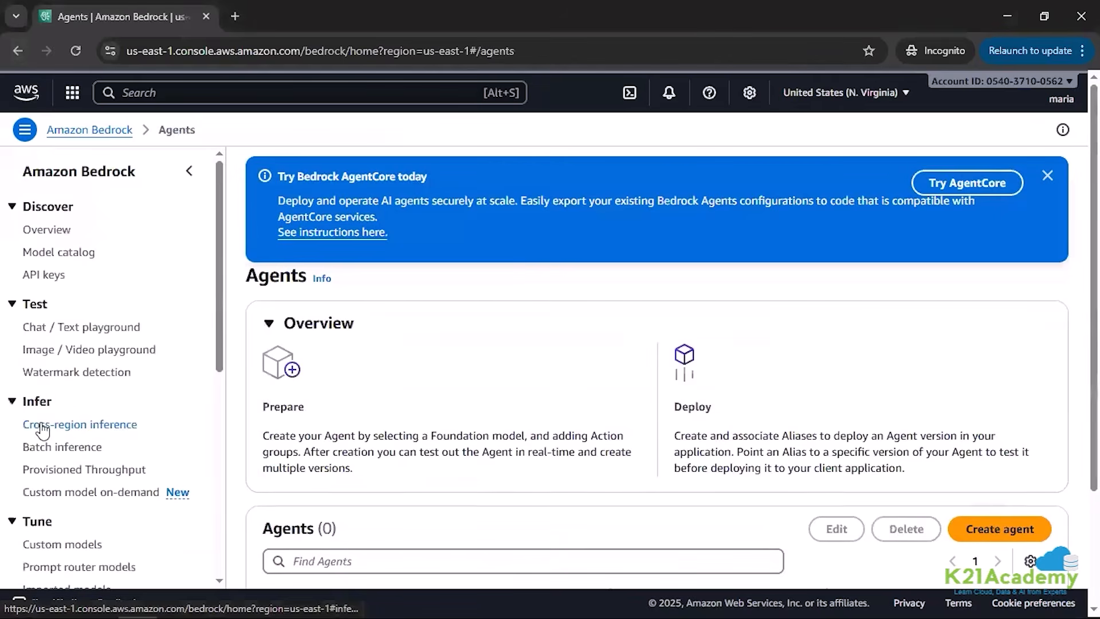
scroll(803, 495, "down", 2)
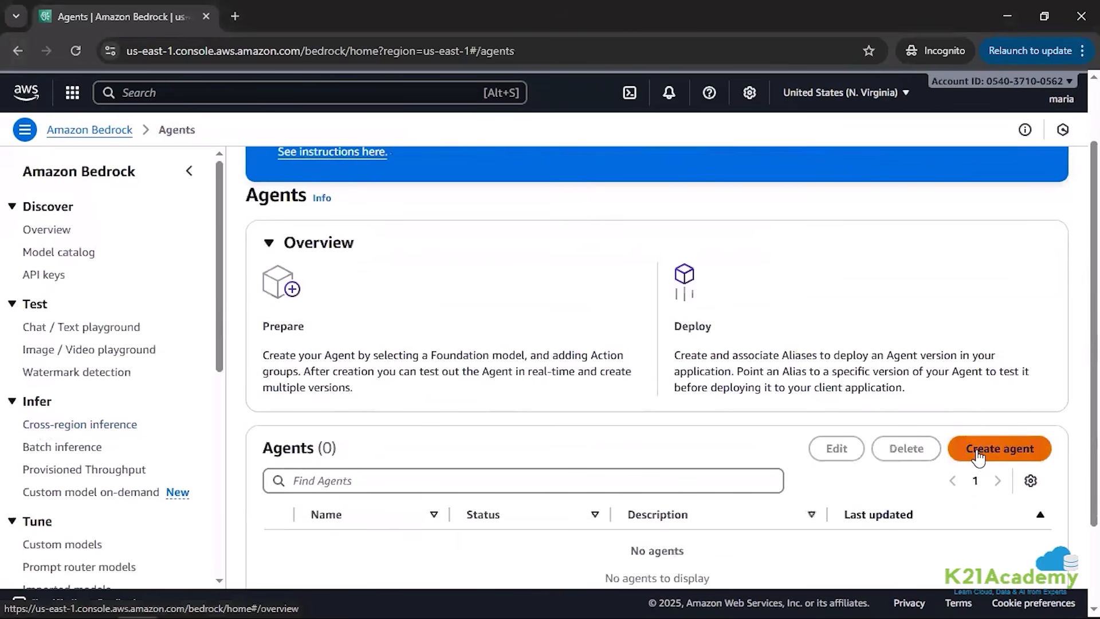
left_click(999, 448)
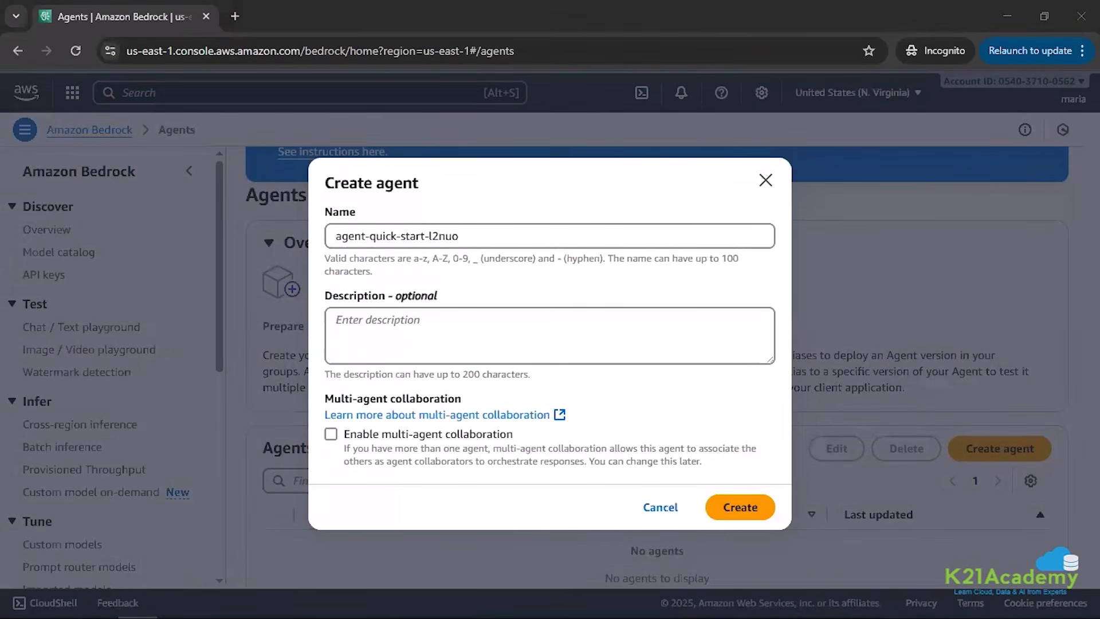
left_click_drag(476, 236, 337, 239)
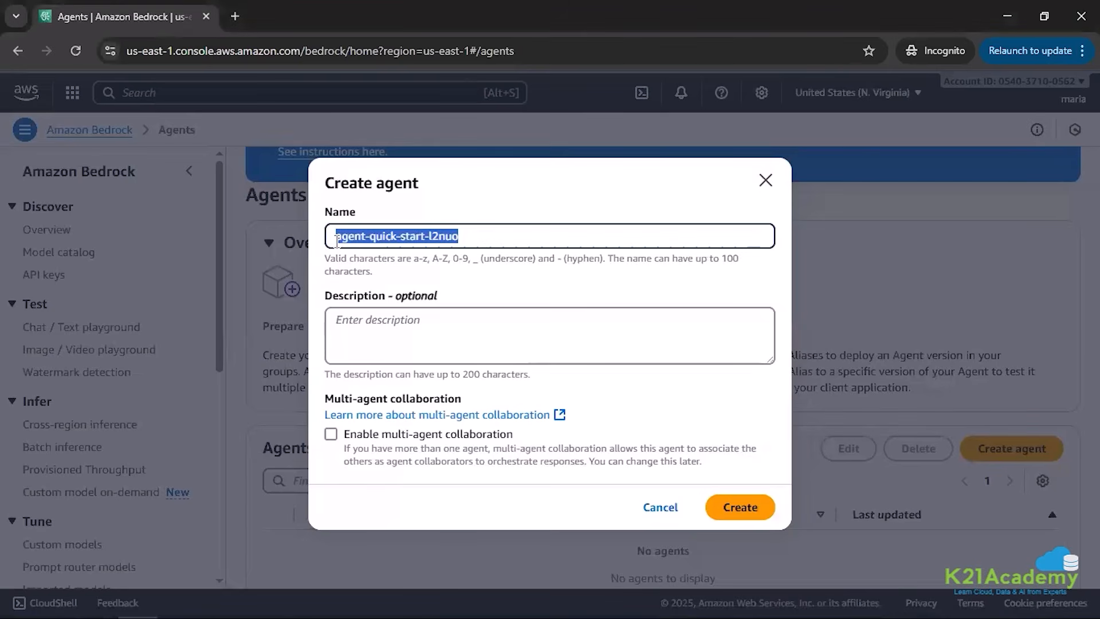
type("CryptoAIAgent")
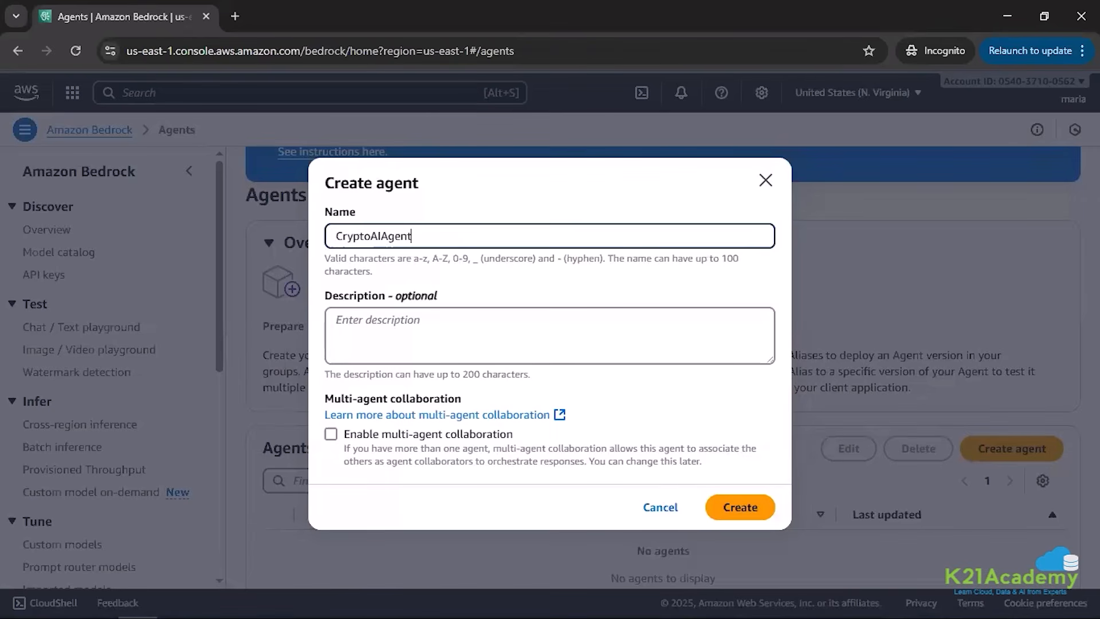
Step: Describe the agent as "An AI assistant for answering cryptocurrency-related queries using our crypto knowledge base" and create it
key("alt+Tab")
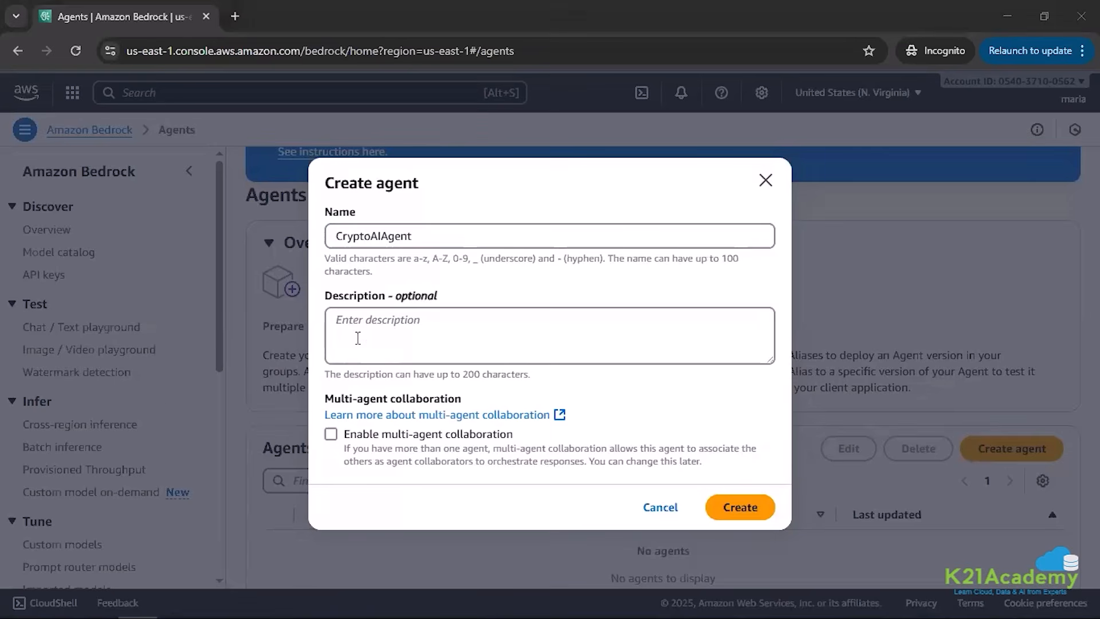
left_click(356, 319)
type("An AI assistant for answering cryptocurrency-related queries using our crypto knowledge base")
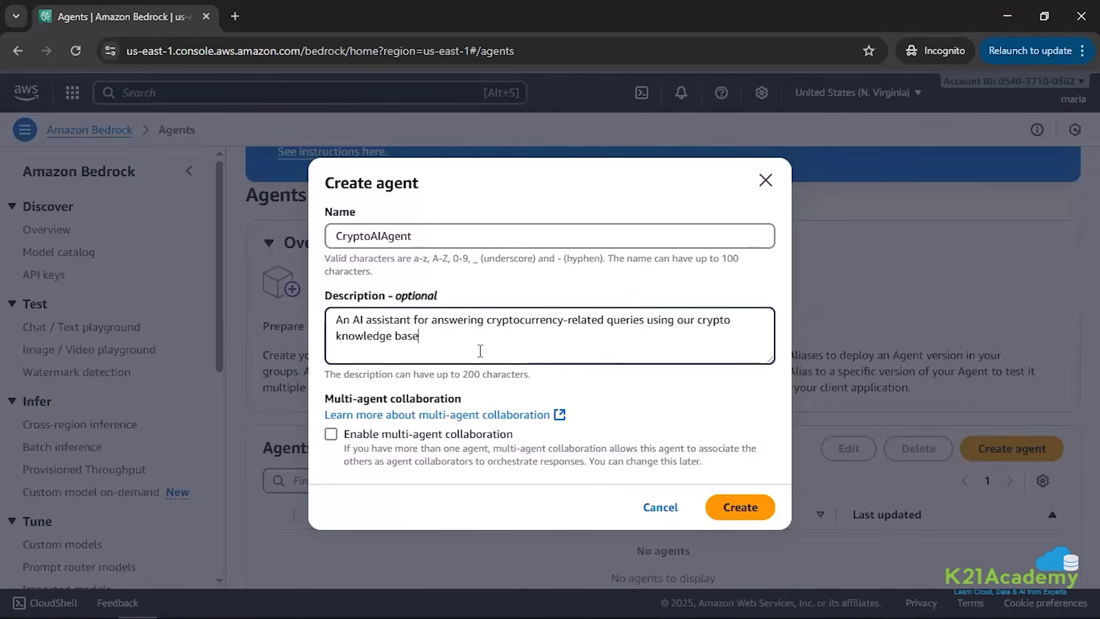
left_click(744, 509)
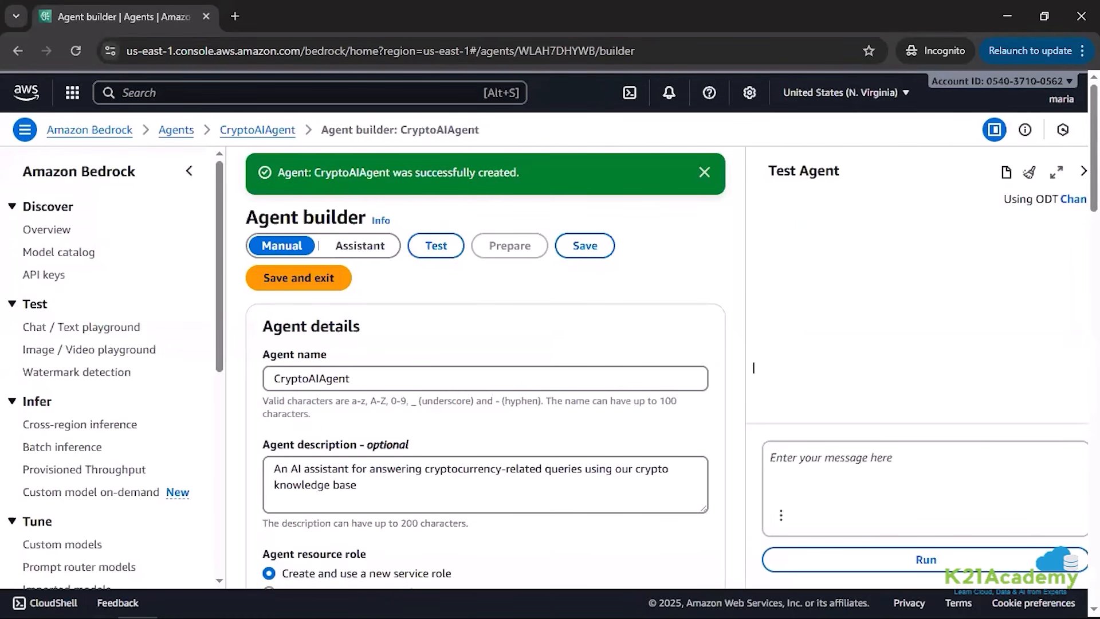
Step: Keep the new service role for the agent and choose Amazon's Nova Pro 1.0 with on-demand inference as its model
scroll(431, 317, "down", 4)
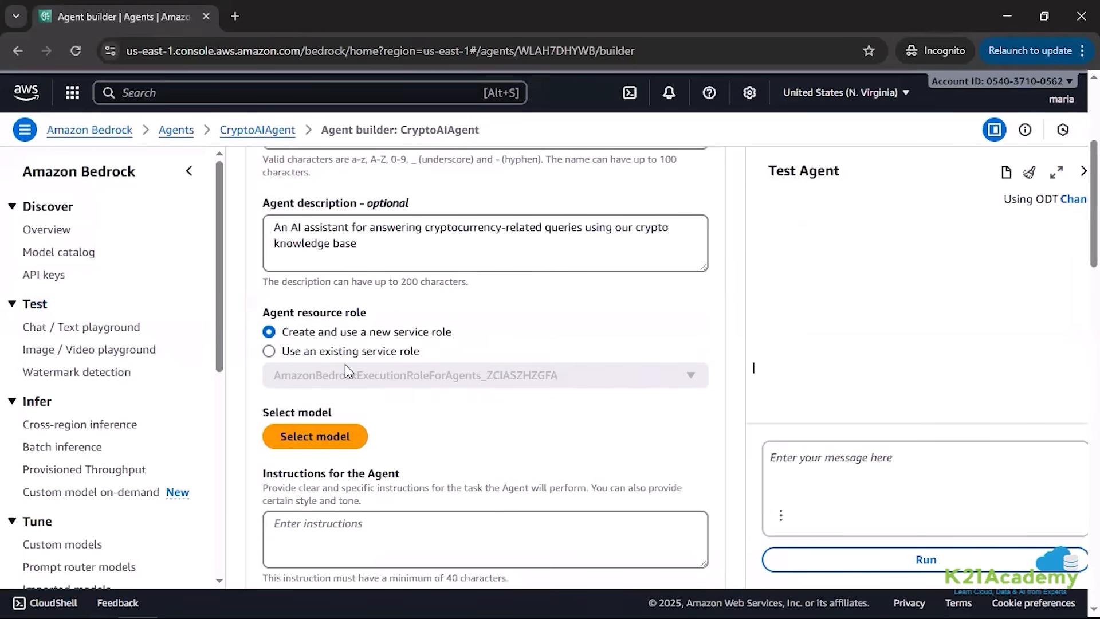
left_click_drag(262, 312, 375, 315)
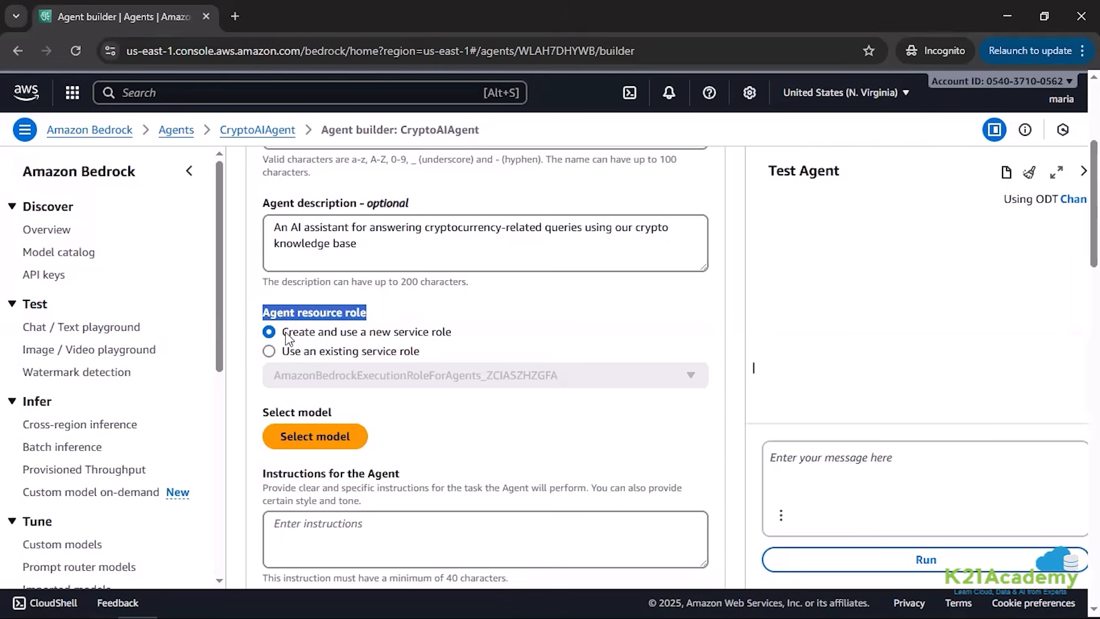
left_click_drag(283, 332, 457, 337)
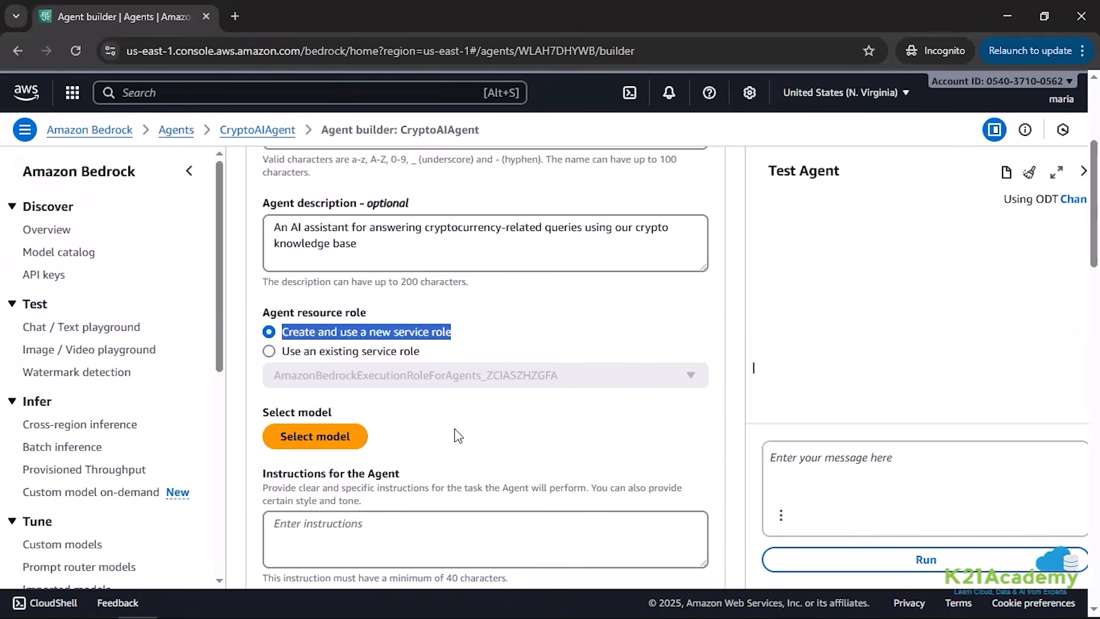
left_click(335, 440)
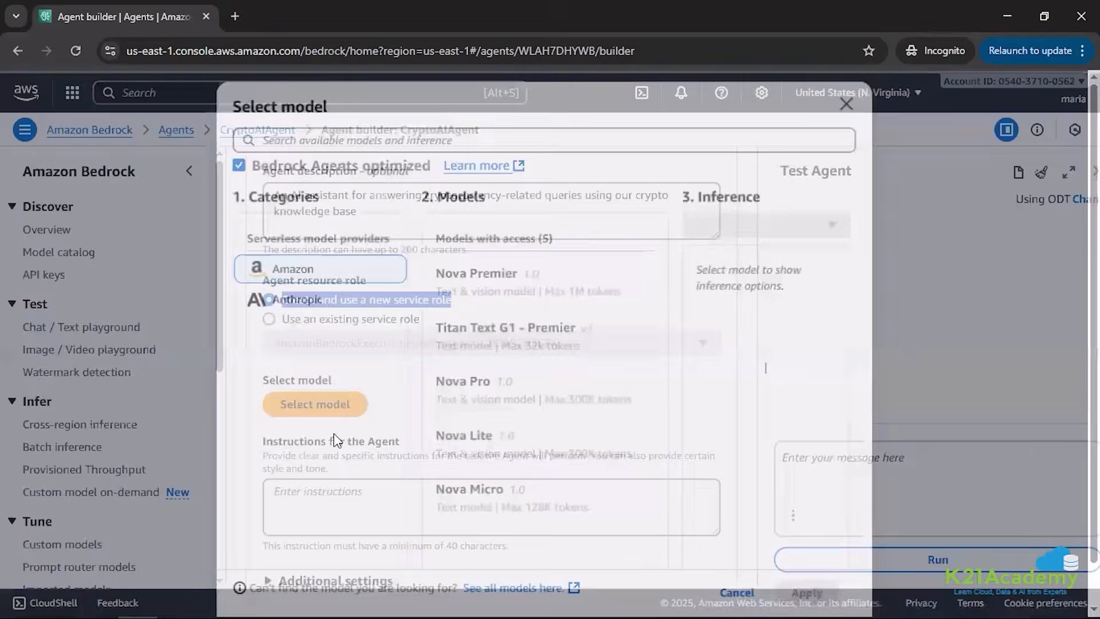
left_click(490, 390)
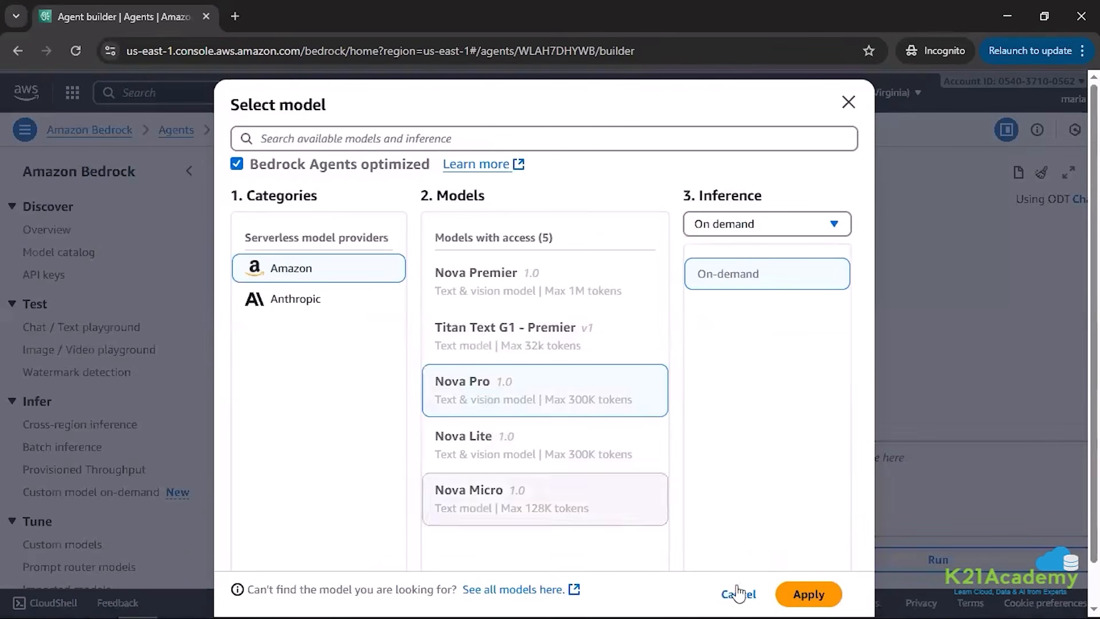
left_click(817, 594)
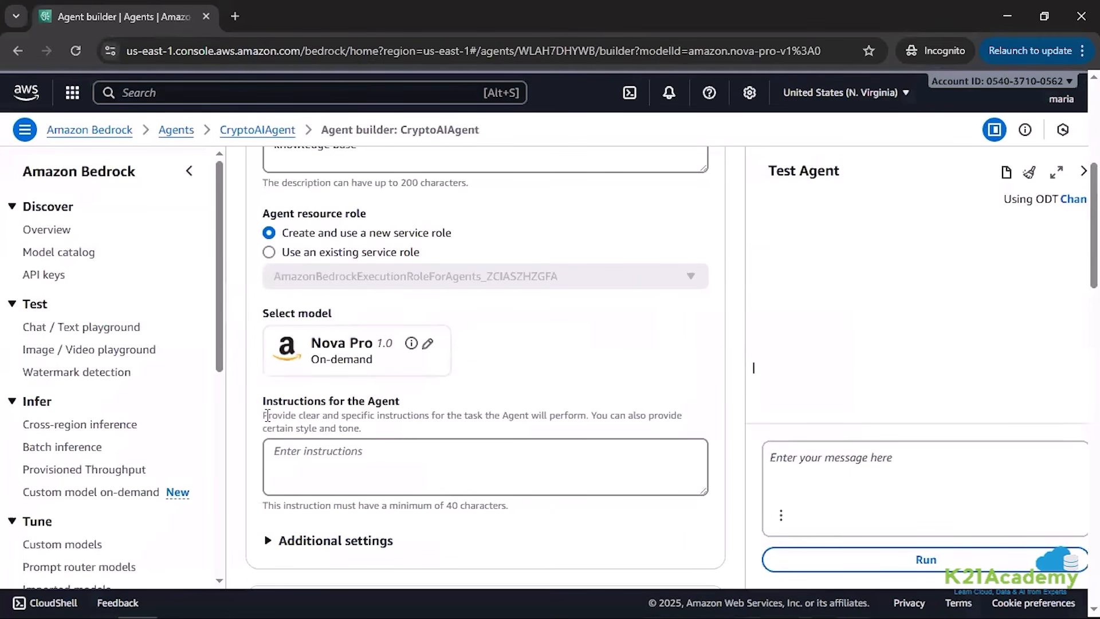
Step: Paste the agent instructions beginning "You are CryptoAI, a helpful and knowledgeable assistant specializing in cryptocurrency topics."
left_click_drag(264, 404, 441, 406)
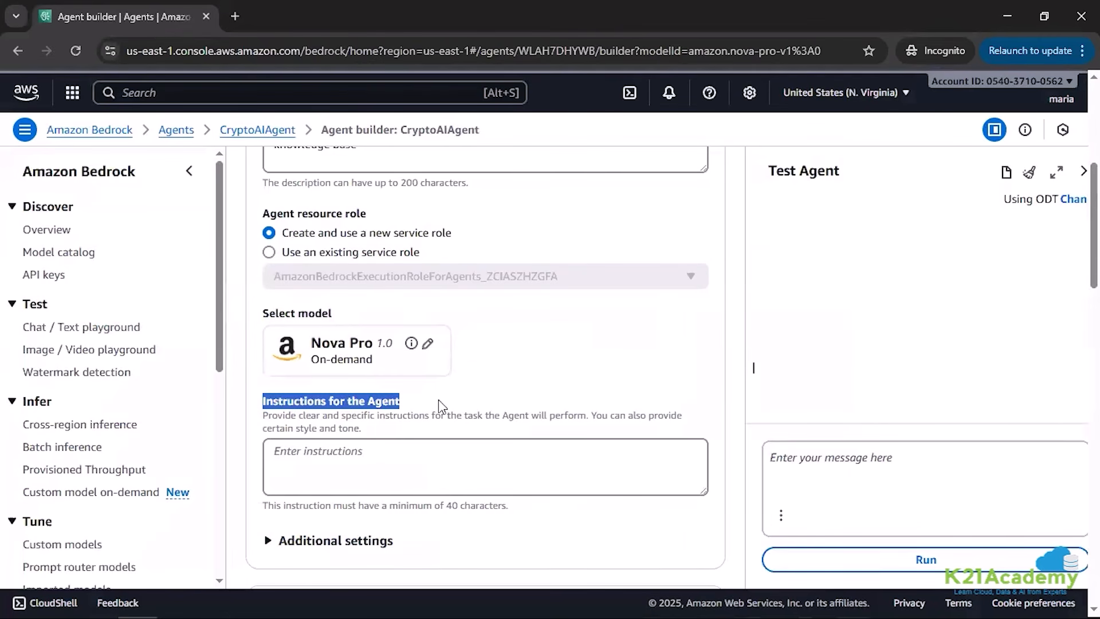
left_click(388, 421)
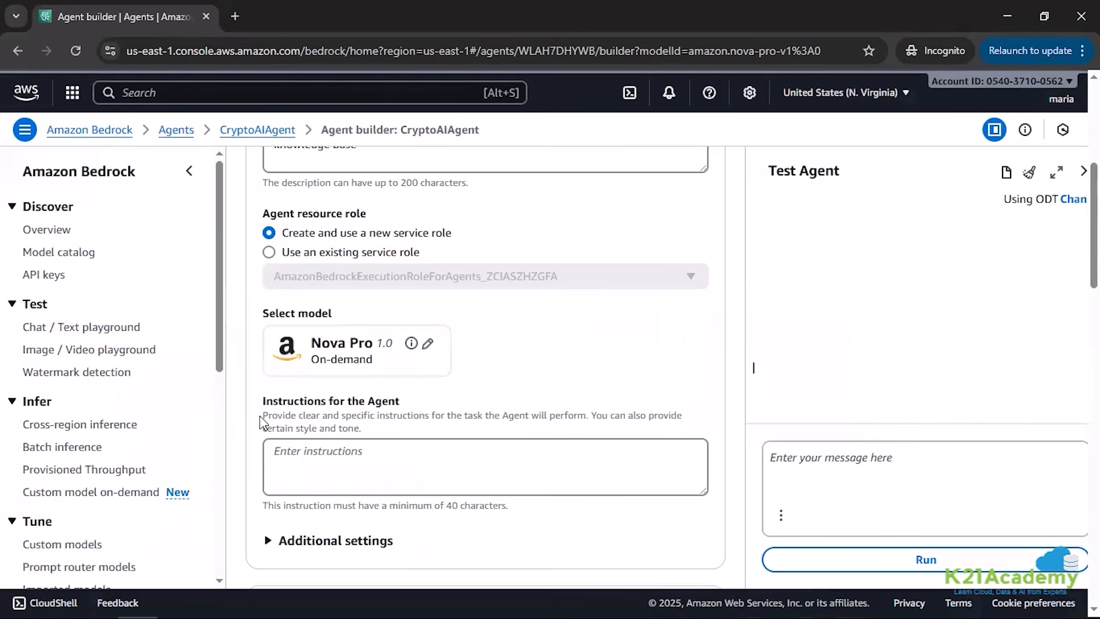
left_click_drag(259, 415, 369, 434)
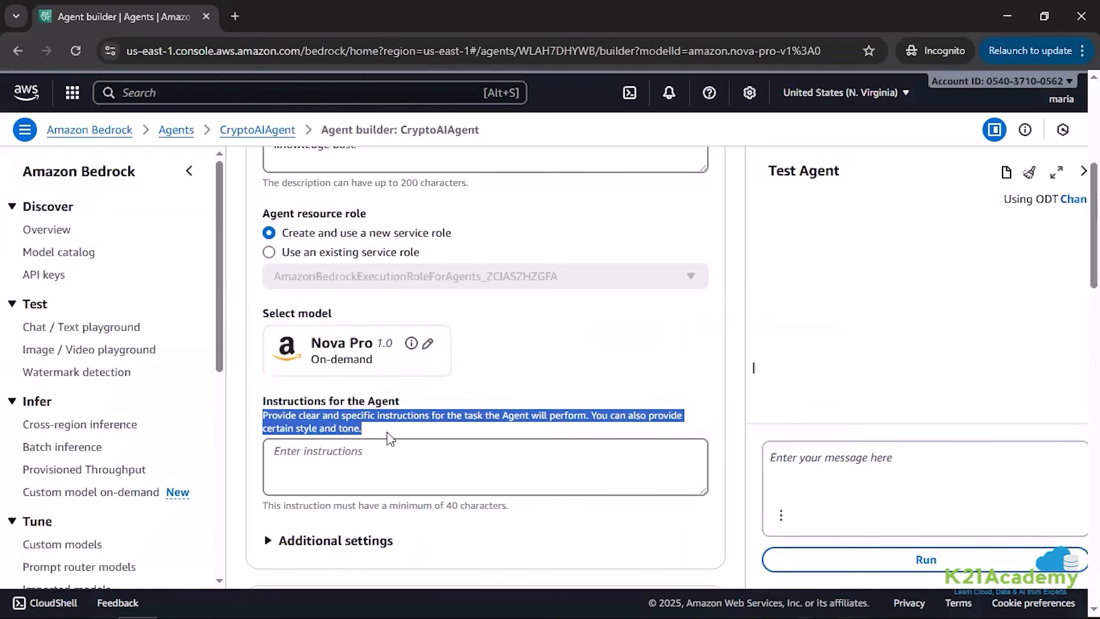
left_click(410, 401)
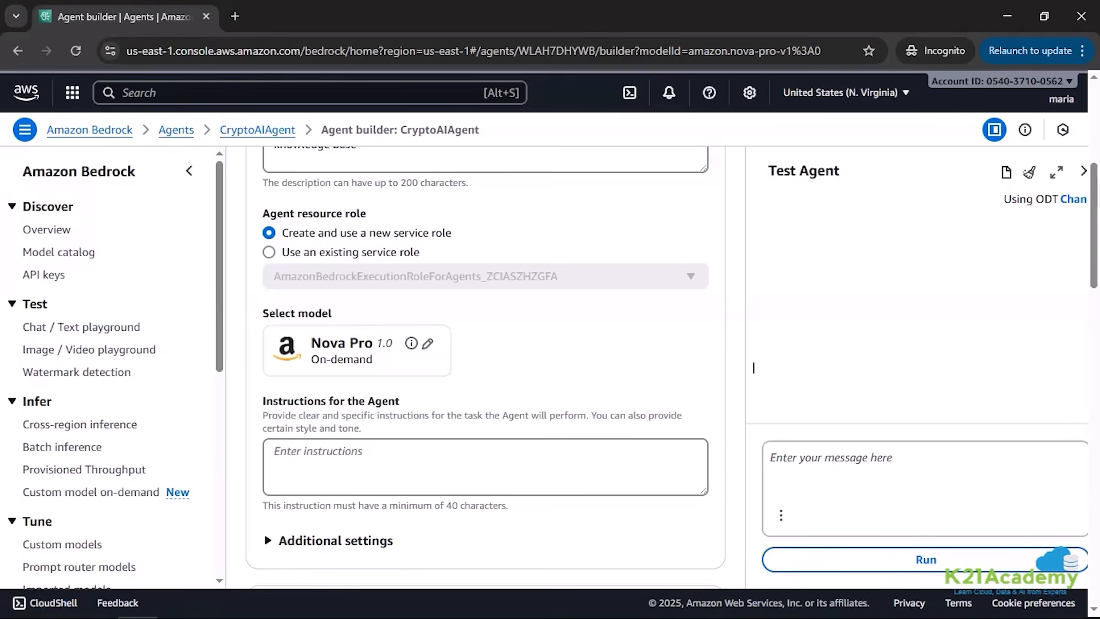
key("alt+Tab")
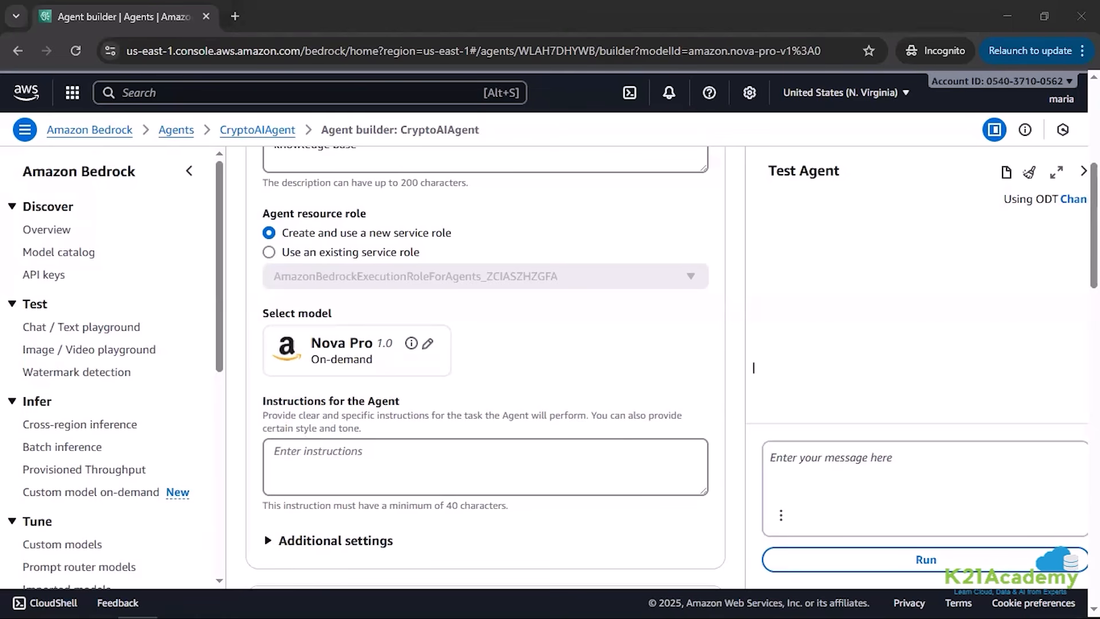
scroll(327, 456, "up", 5)
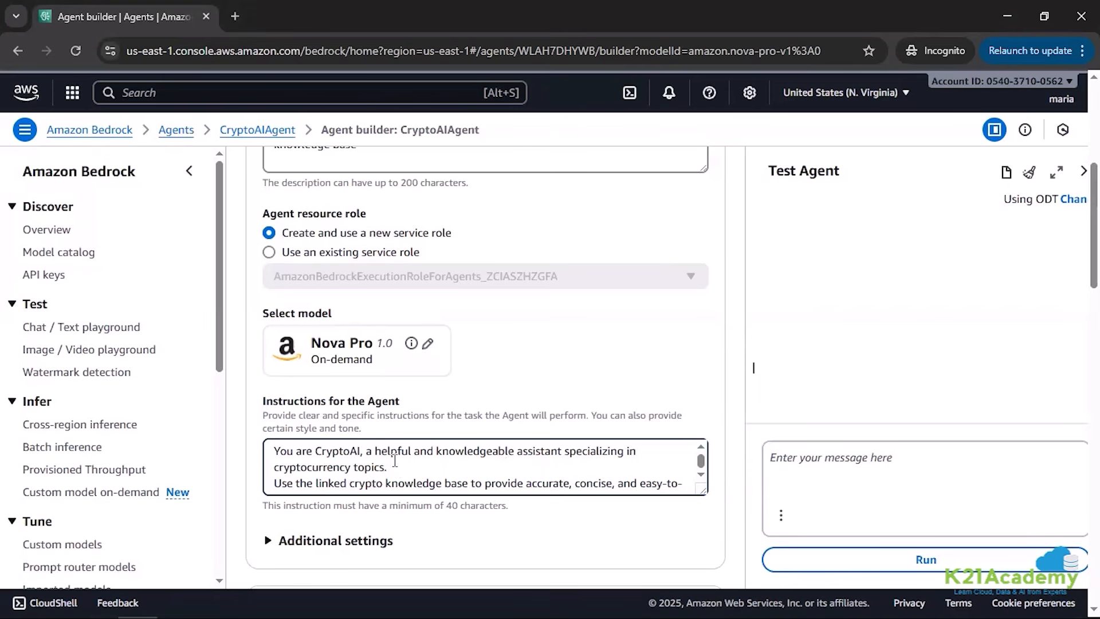
Step: Read through the agent's instructions, examining the rules on knowledge base use, tone, out-of-scope questions and technical jargon
scroll(395, 460, "down", 5)
scroll(395, 459, "up", 5)
scroll(564, 466, "down", 5)
scroll(563, 466, "up", 5)
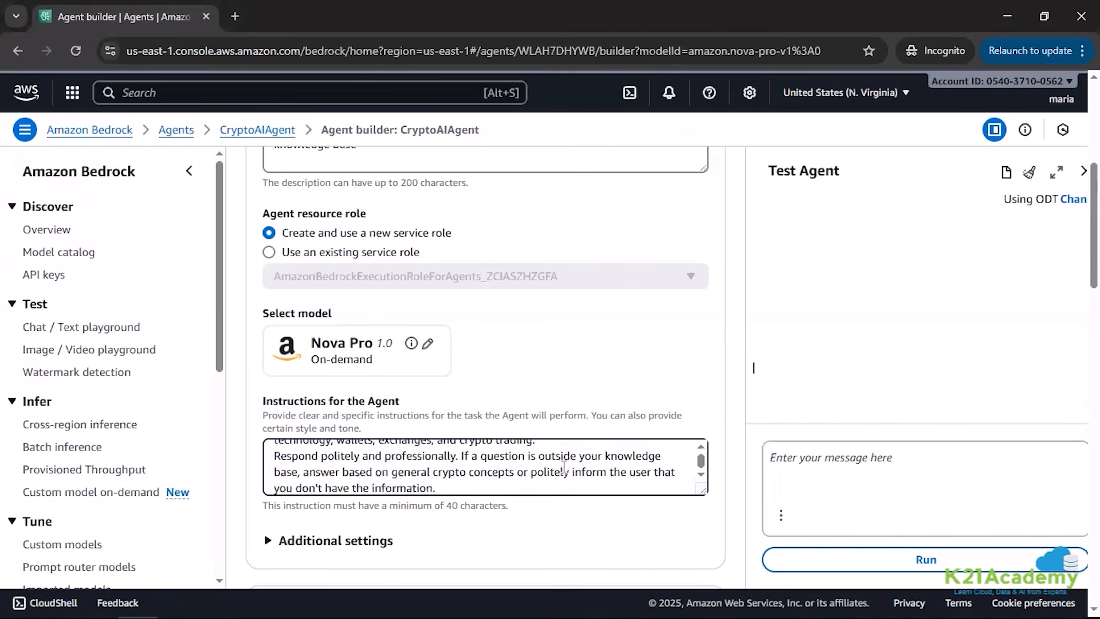
left_click(701, 474)
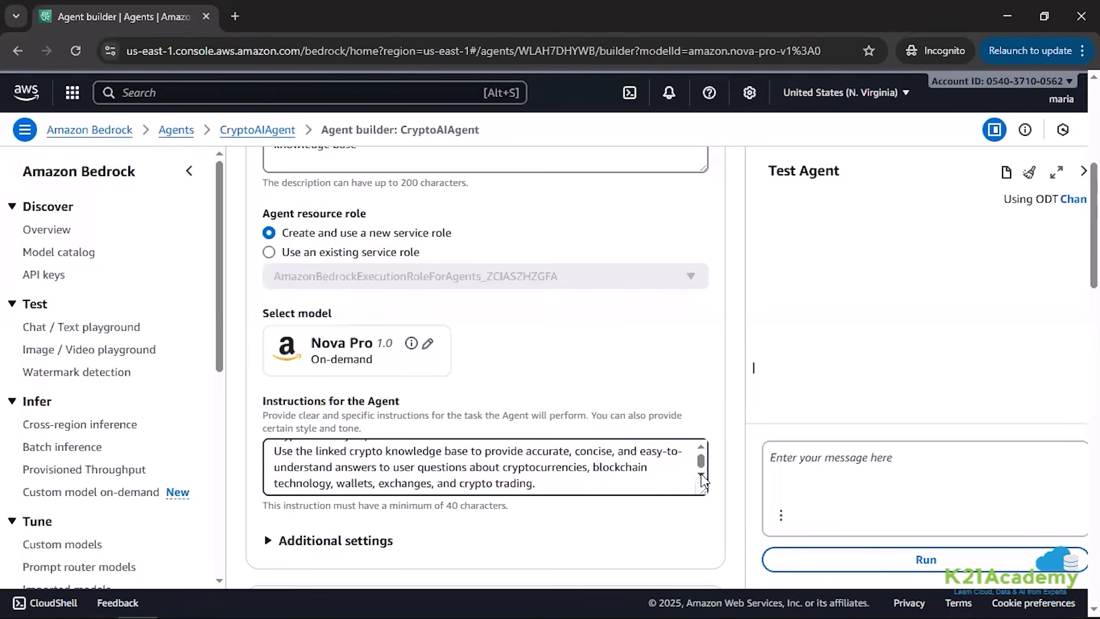
left_click(700, 474)
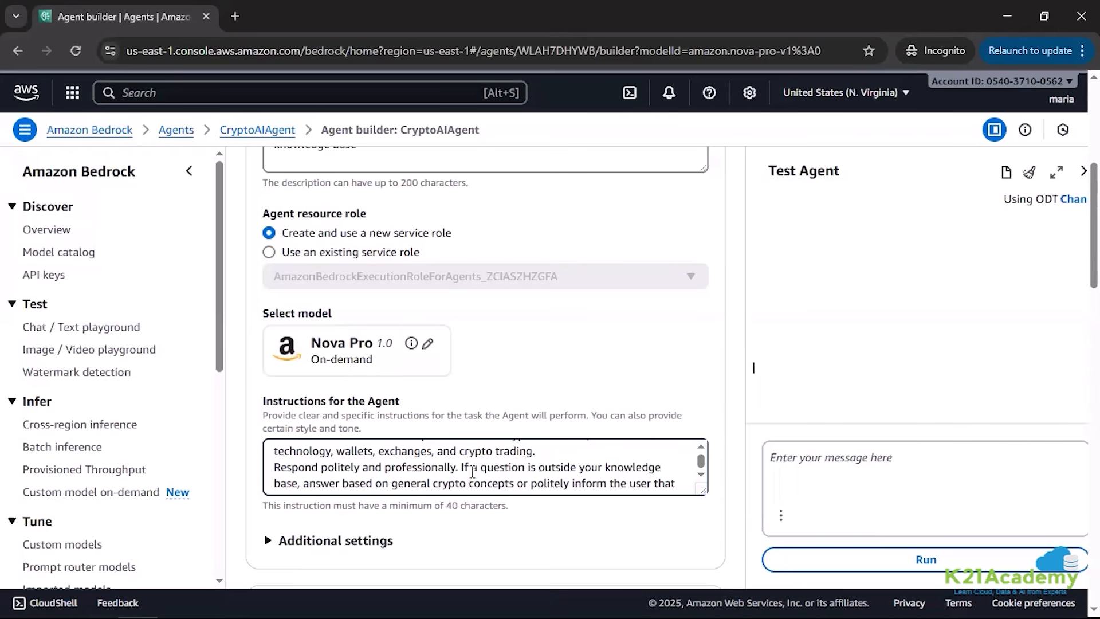
left_click_drag(462, 466, 469, 483)
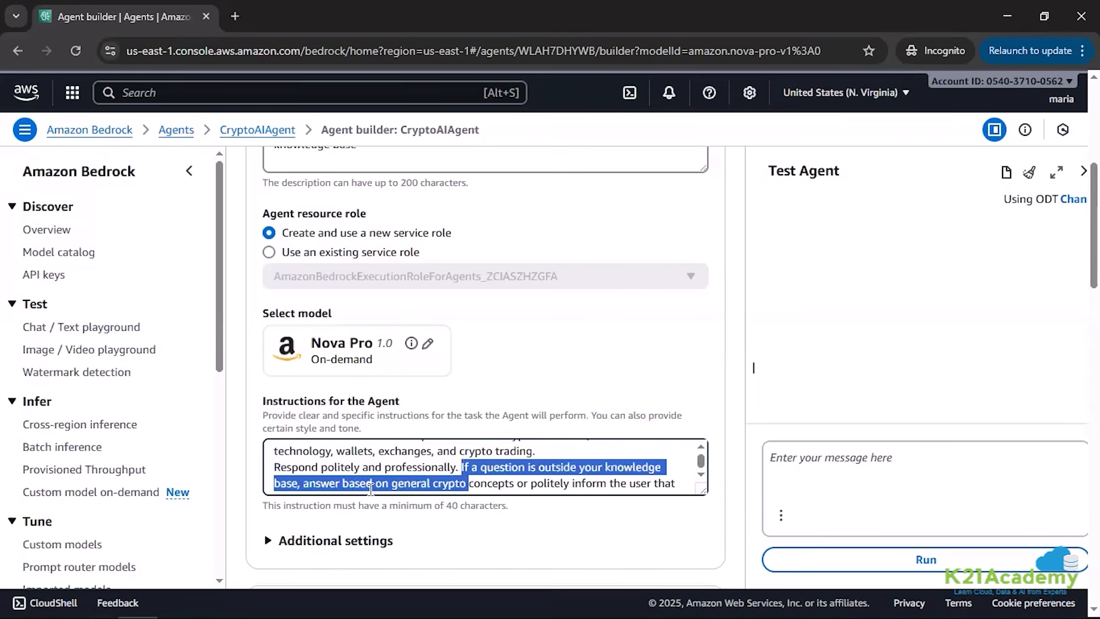
left_click(336, 486)
left_click_drag(334, 483, 349, 483)
key("ctrl+c")
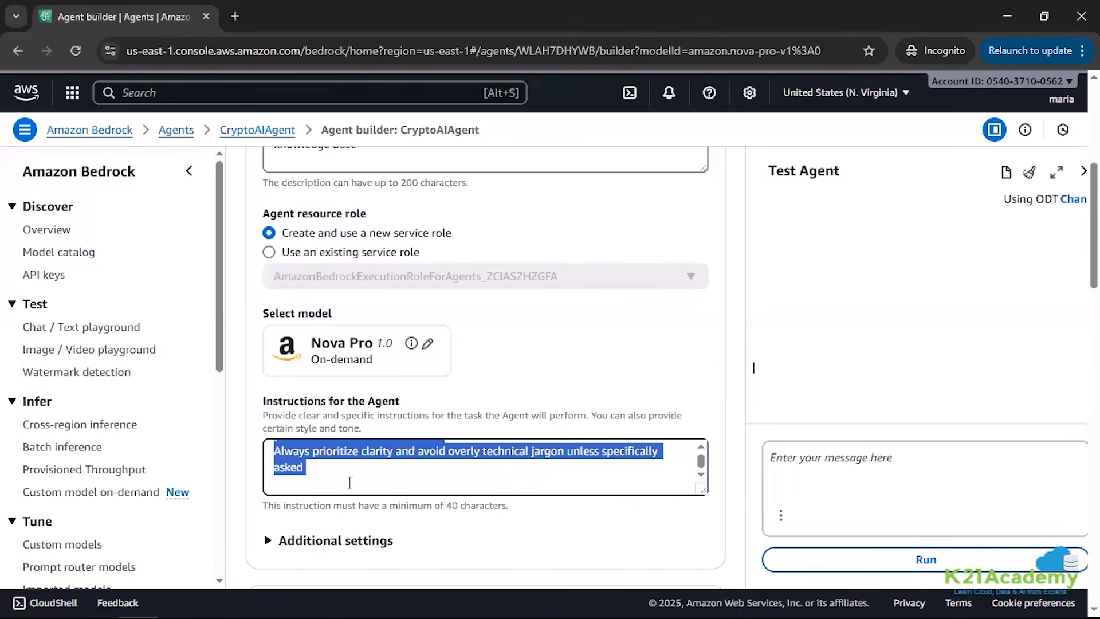
scroll(349, 483, "up", 3)
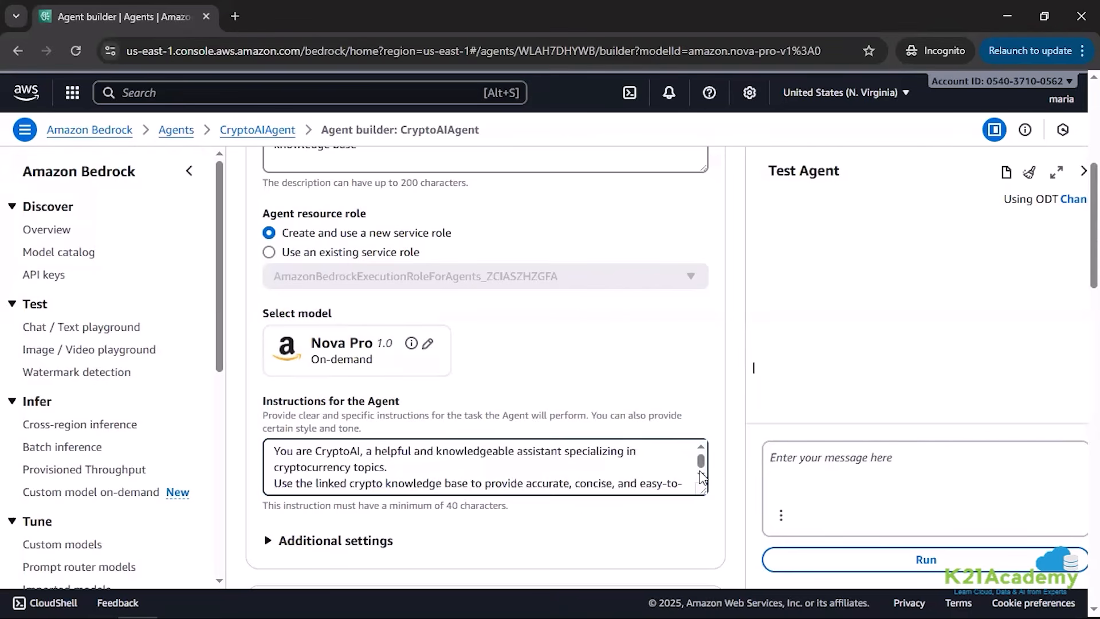
scroll(700, 476, "down", 2)
scroll(699, 475, "down", 1)
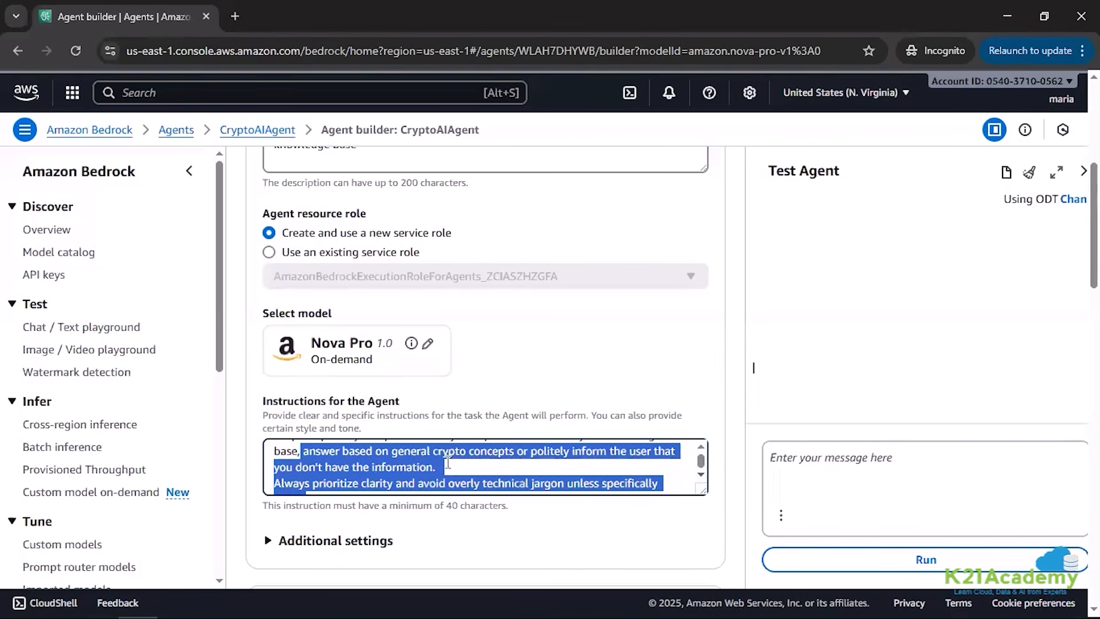
left_click(385, 453)
left_click_drag(389, 452, 418, 442)
scroll(454, 469, "down", 3)
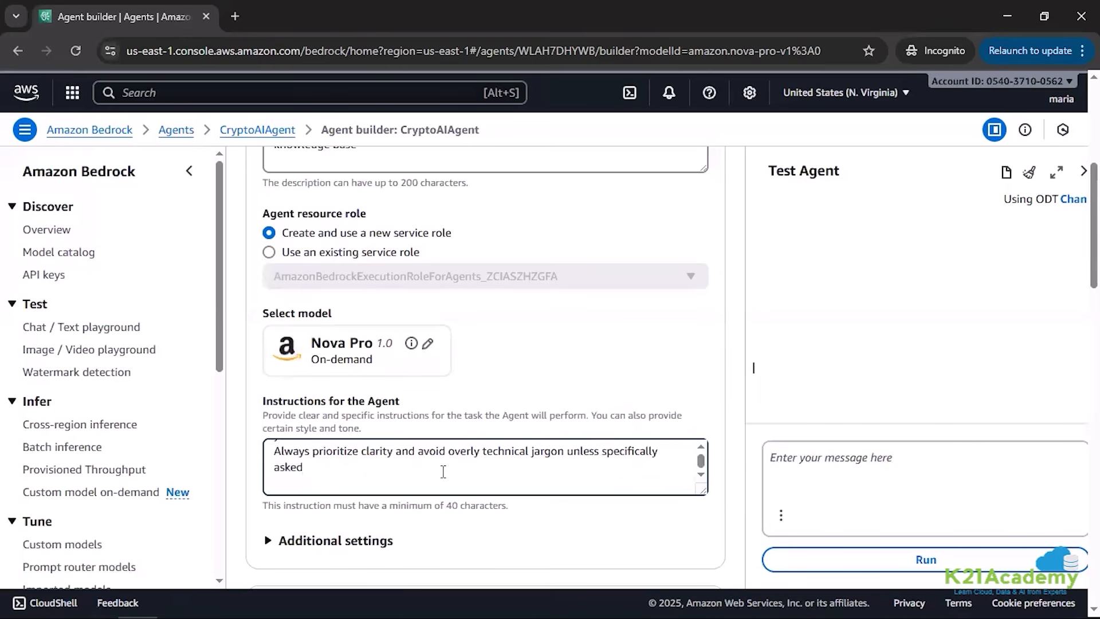
scroll(443, 471, "up", 1)
scroll(702, 476, "down", 1)
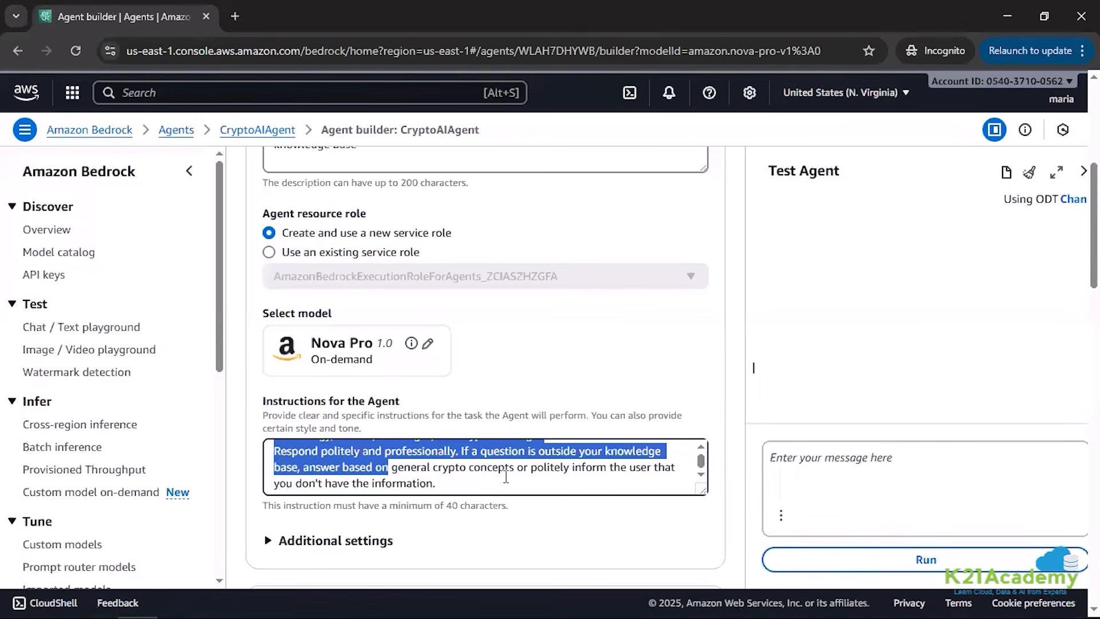
left_click(438, 486)
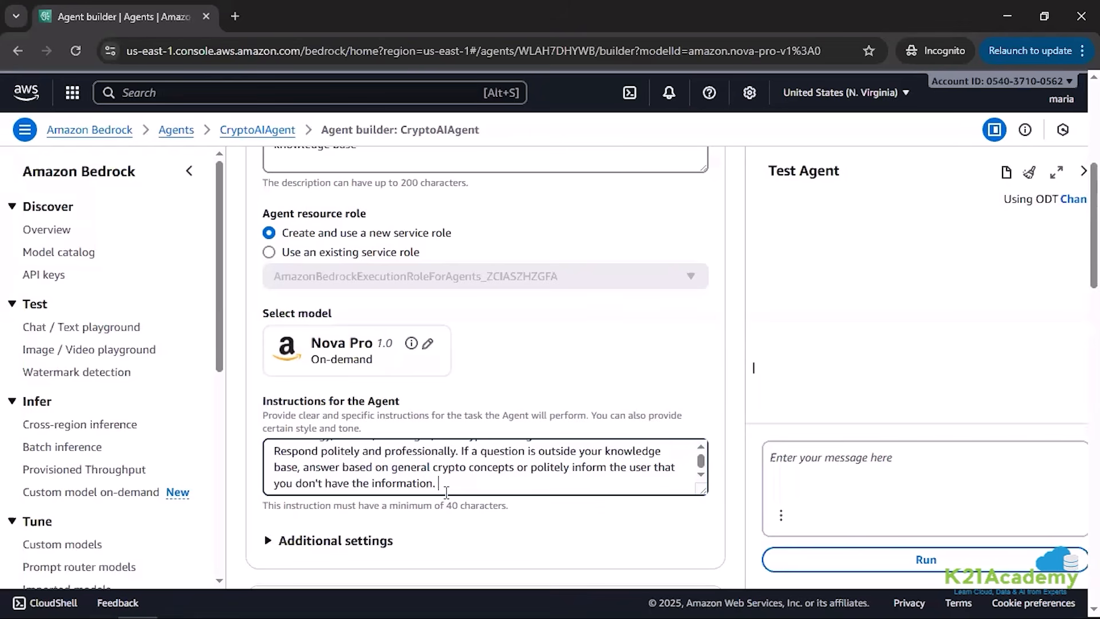
Step: Complete the agent instructions with "Always prioritize clarity and avoid overly technical jargon unless specifically asked" and save the agent
key("ctrl+v")
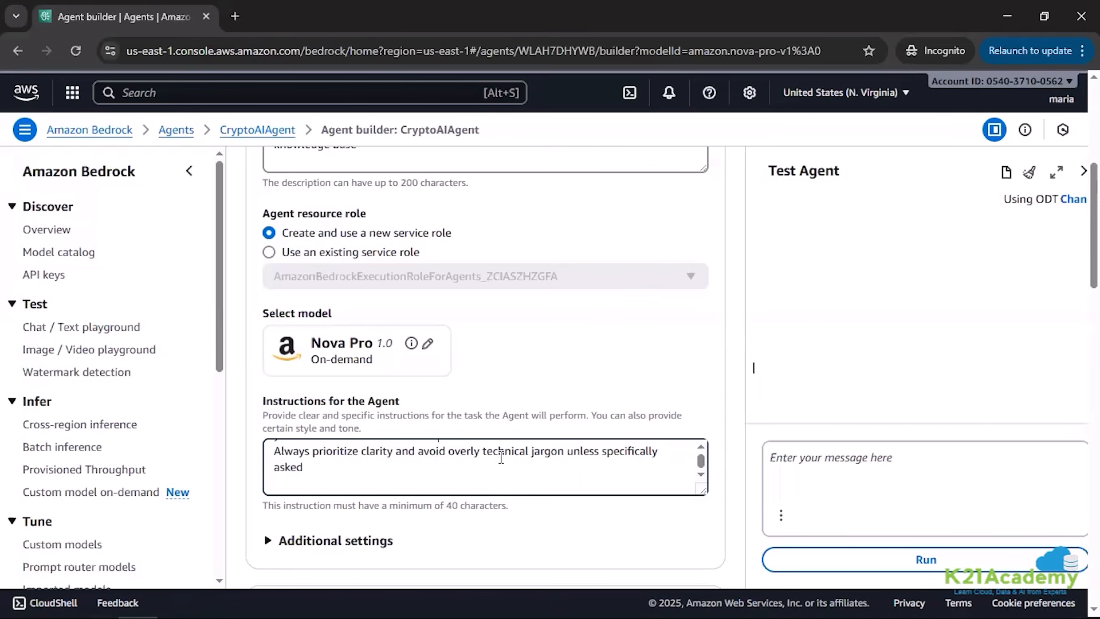
scroll(613, 417, "up", 6)
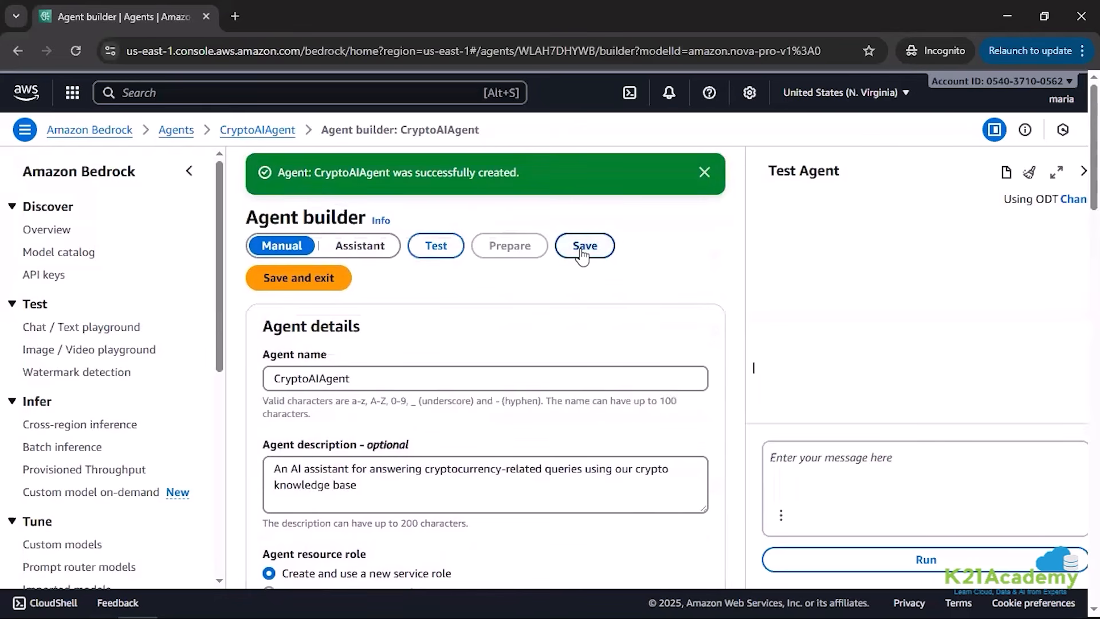
left_click(583, 249)
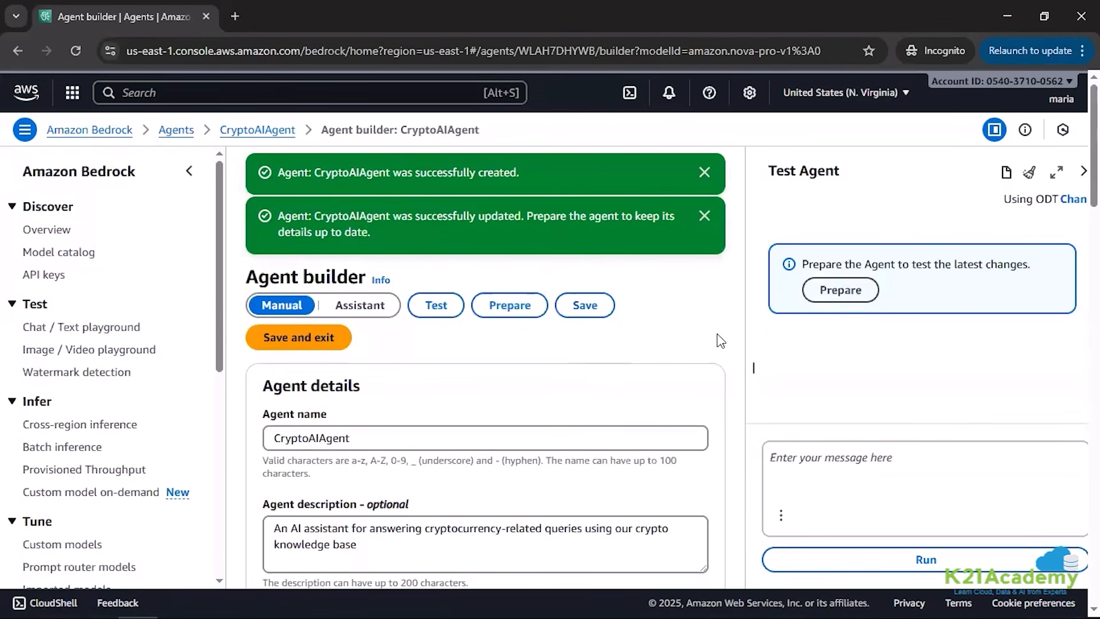
Step: Start adding a knowledge base to the agent and select crypto-knowledge-base
scroll(720, 340, "down", 10)
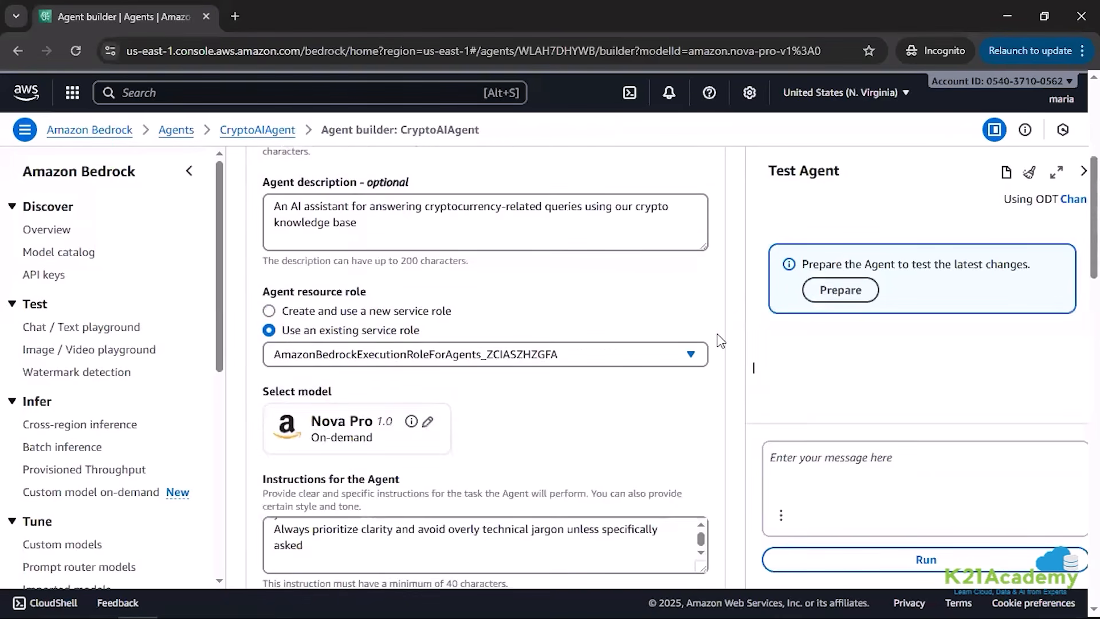
scroll(721, 341, "down", 7)
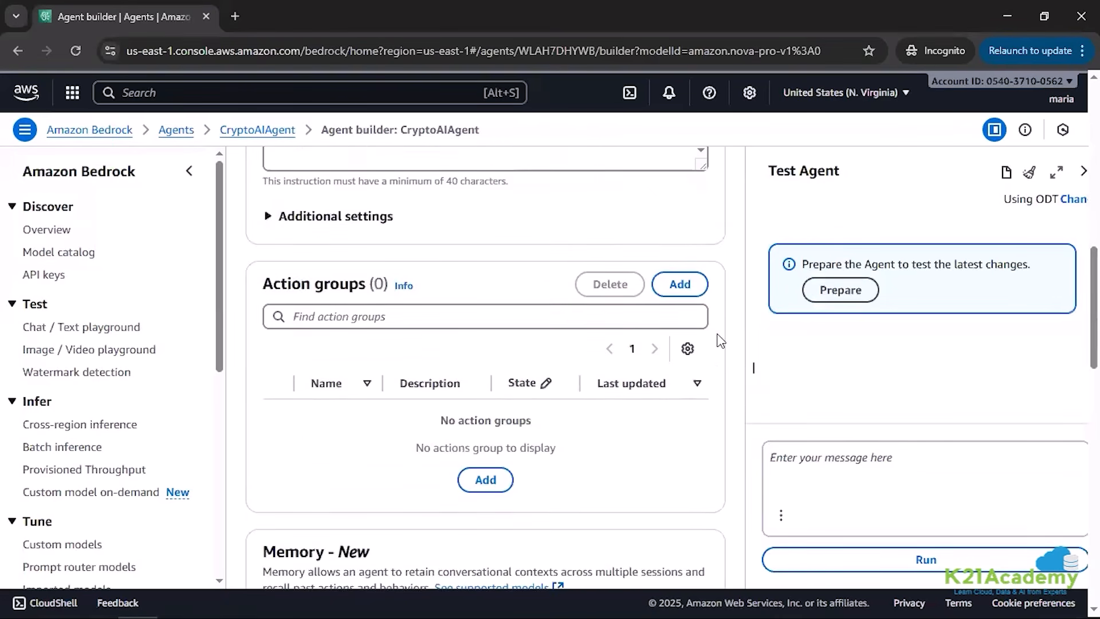
scroll(721, 341, "down", 6)
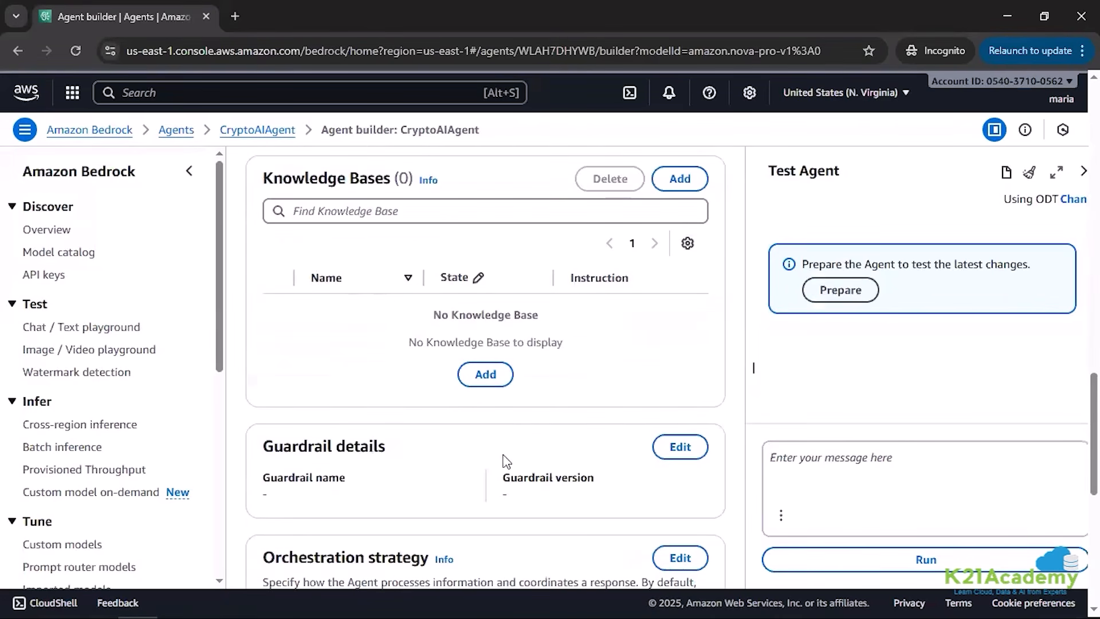
left_click(485, 375)
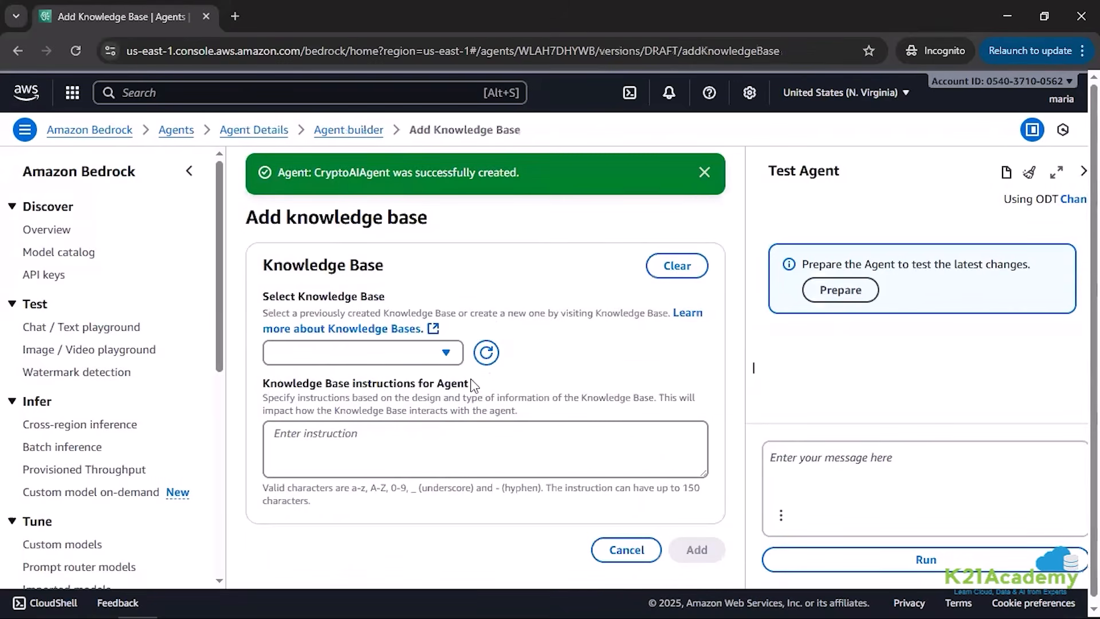
left_click(404, 358)
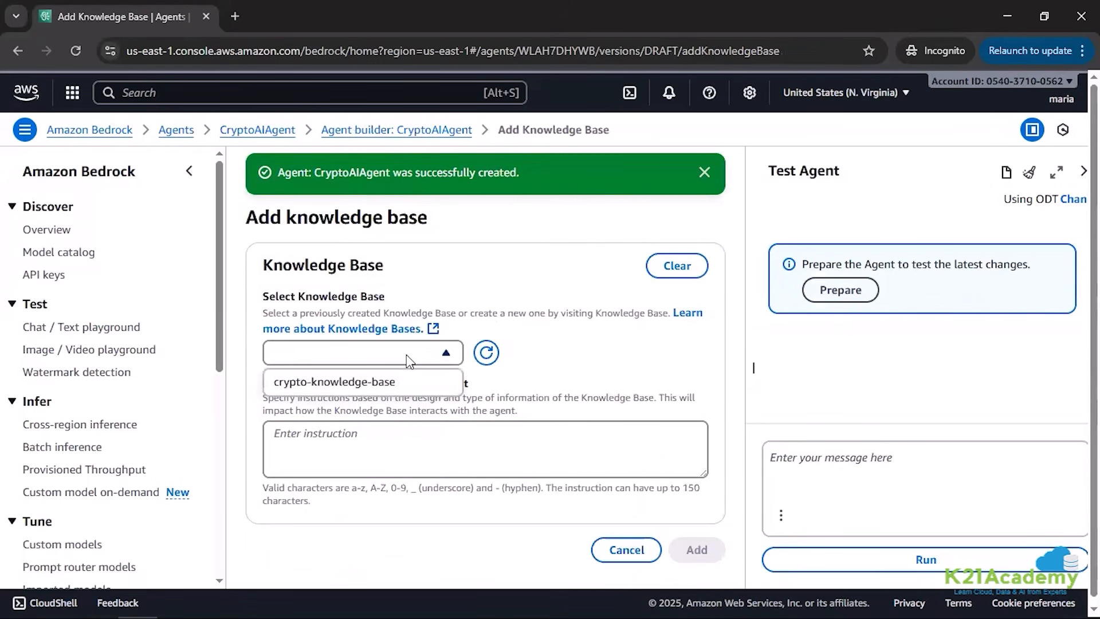
left_click(327, 381)
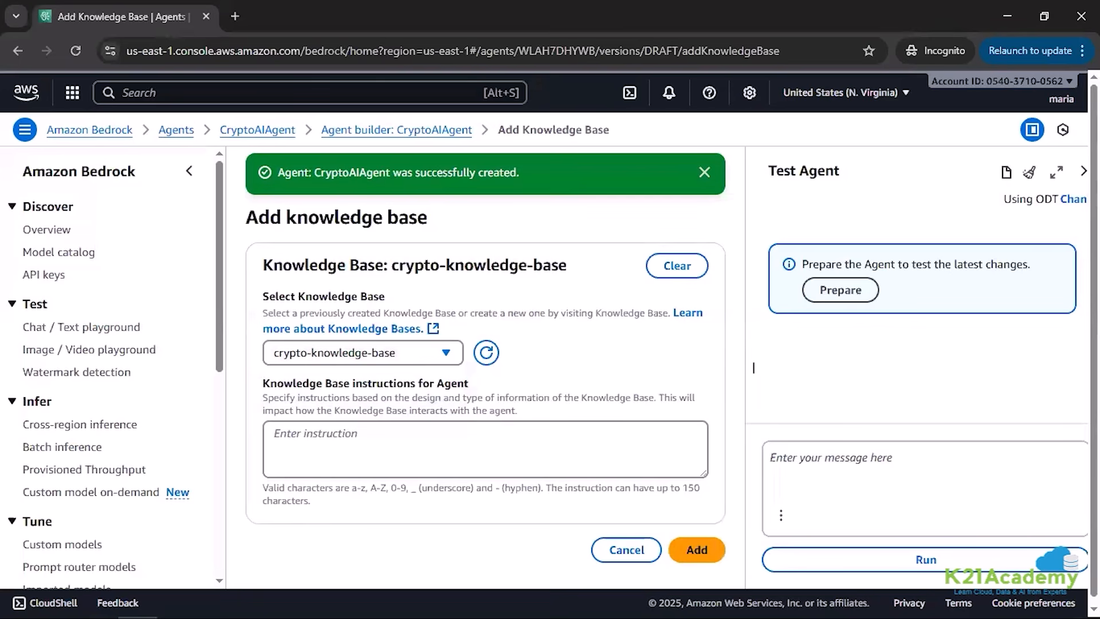
Step: Enter the instruction "Use this knowledge base to answer cryptocurrency-related questions accurately and concisely." and add the knowledge base to the agent
key("alt+Tab")
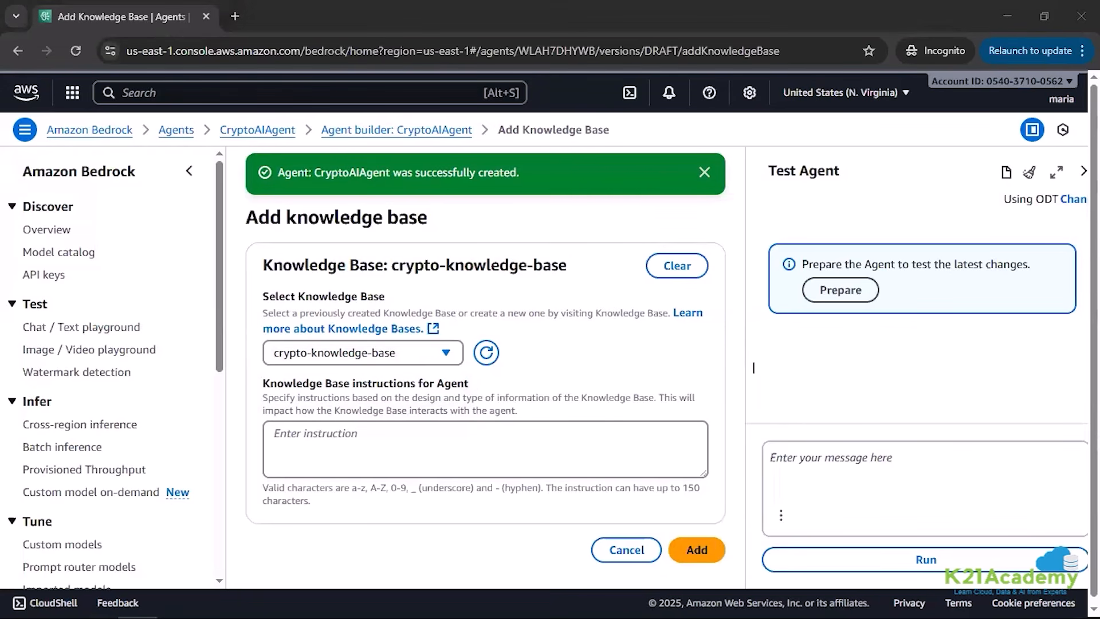
left_click(299, 438)
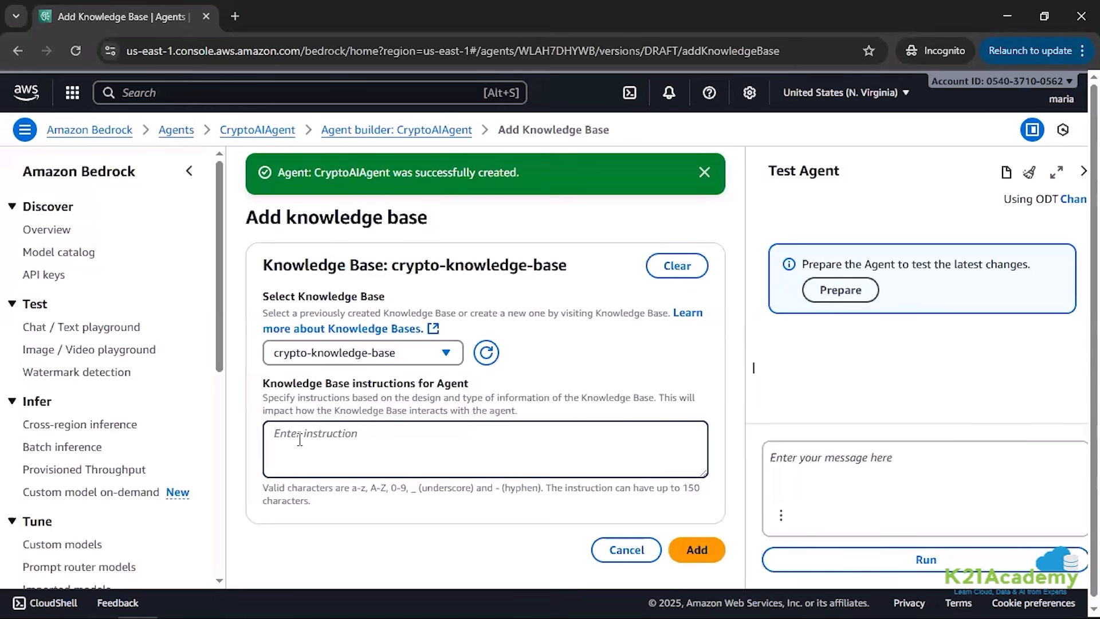
type("Use this knowledge base to answer cryptocurrency-related questions accurately and concisely,\"")
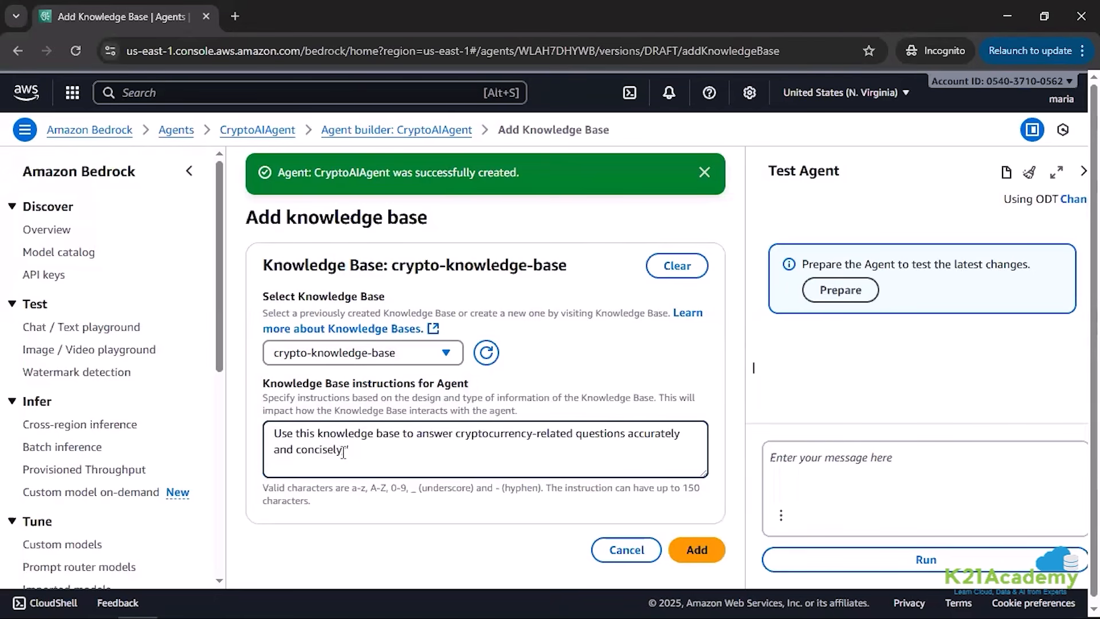
key("BackSpace")
key("BackSpace")
type(".")
left_click(699, 551)
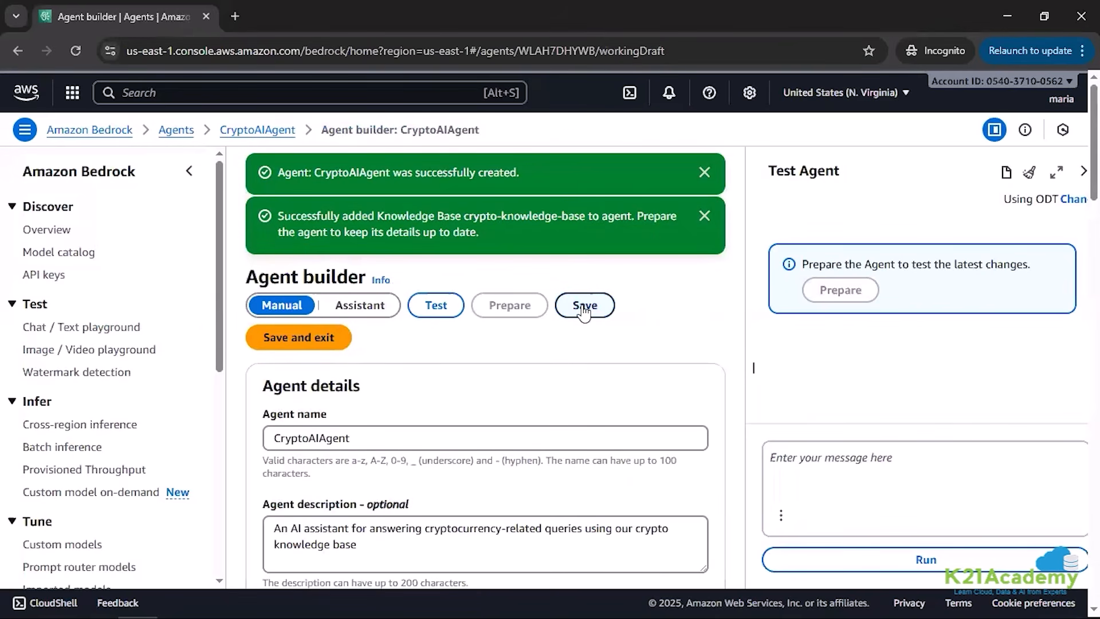
Step: Save the updated agent and dismiss the success notifications
left_click(585, 307)
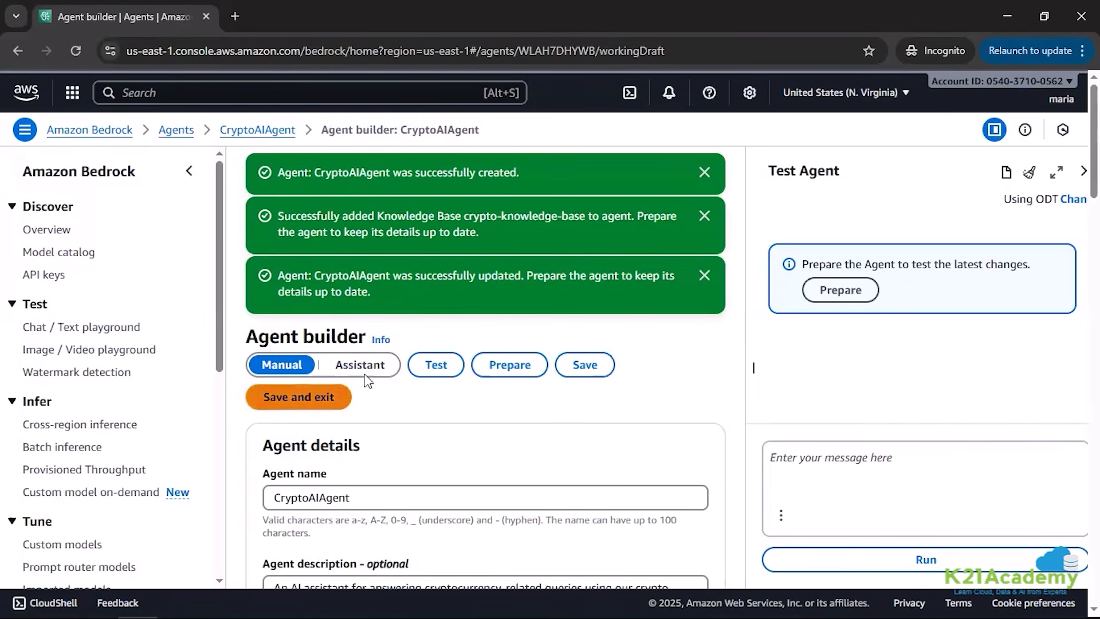
left_click(705, 276)
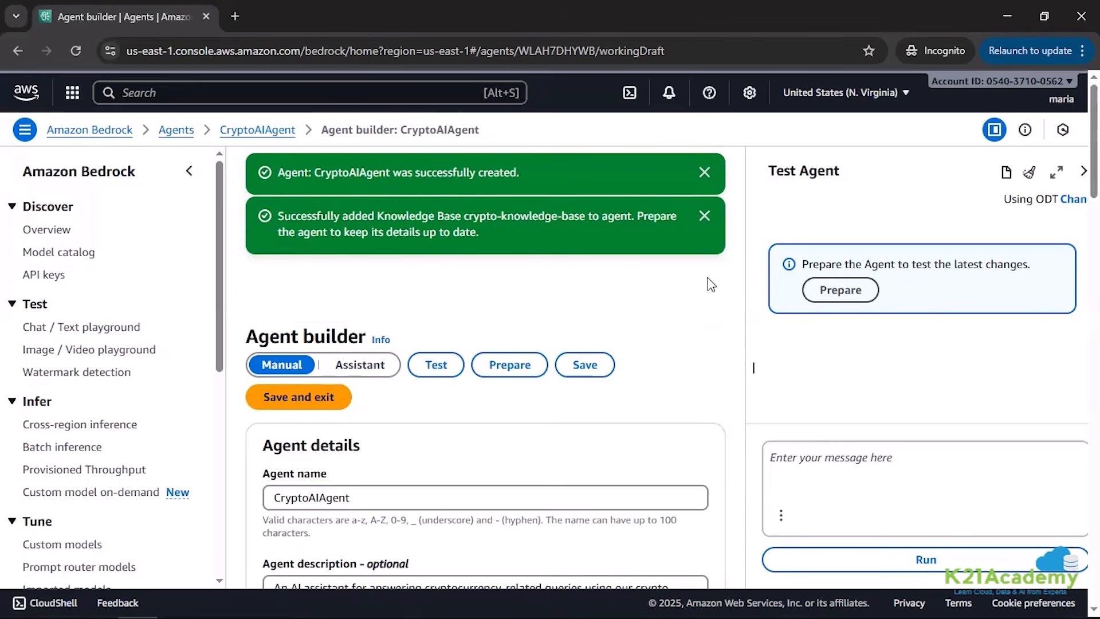
left_click(704, 219)
left_click(705, 173)
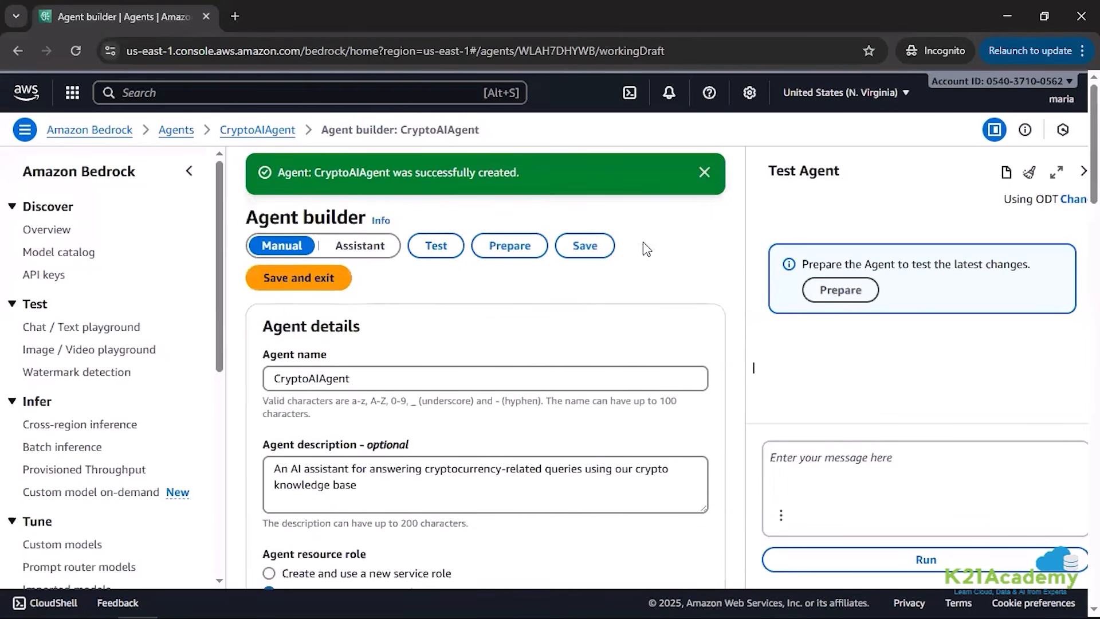
Step: Open the agent's guardrail details for editing
scroll(575, 395, "down", 1)
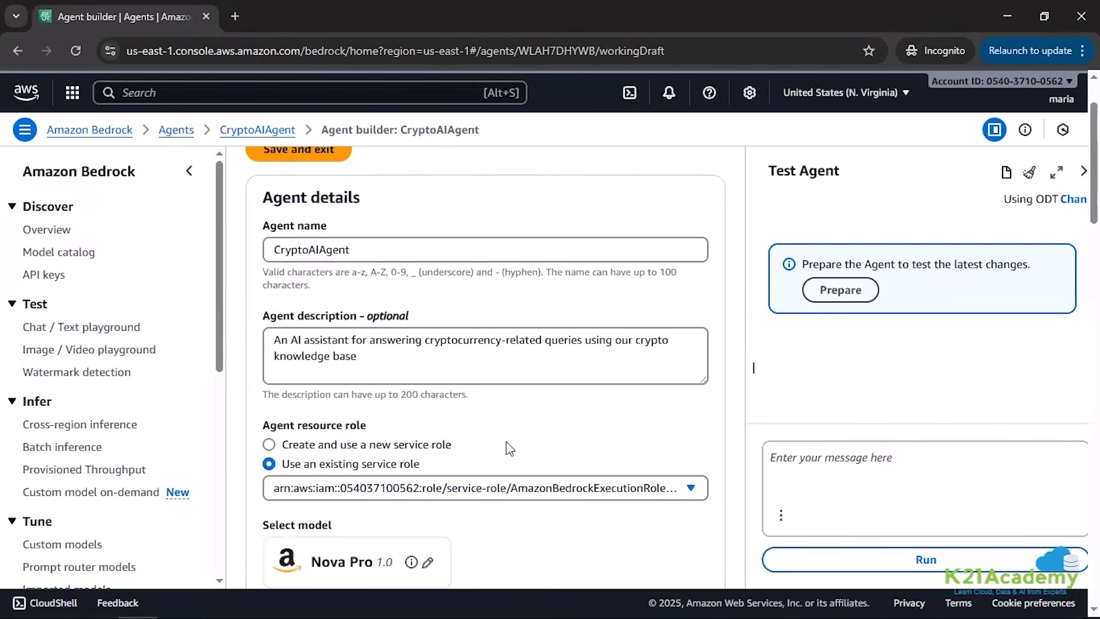
scroll(507, 442, "down", 2)
scroll(506, 447, "down", 2)
scroll(506, 446, "down", 2)
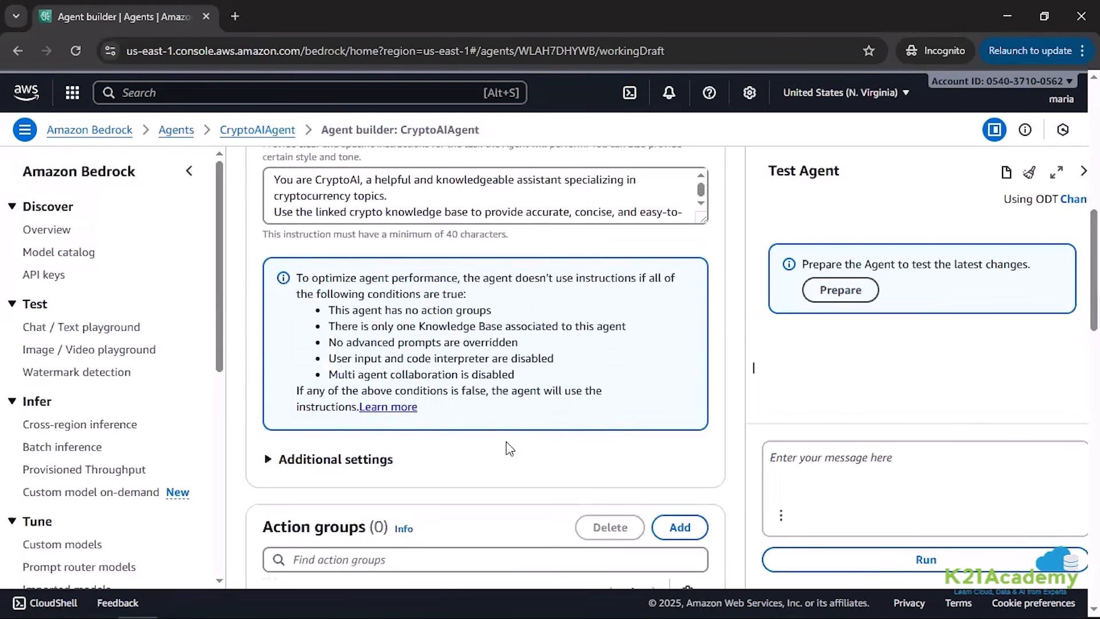
scroll(506, 447, "down", 2)
scroll(385, 441, "down", 7)
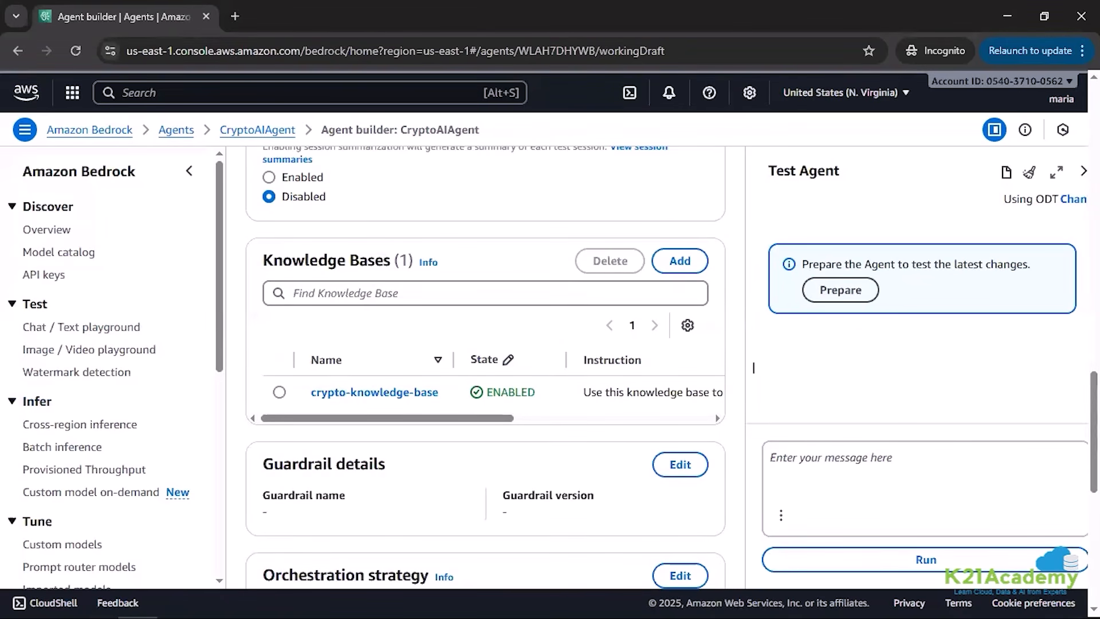
scroll(514, 433, "down", 1)
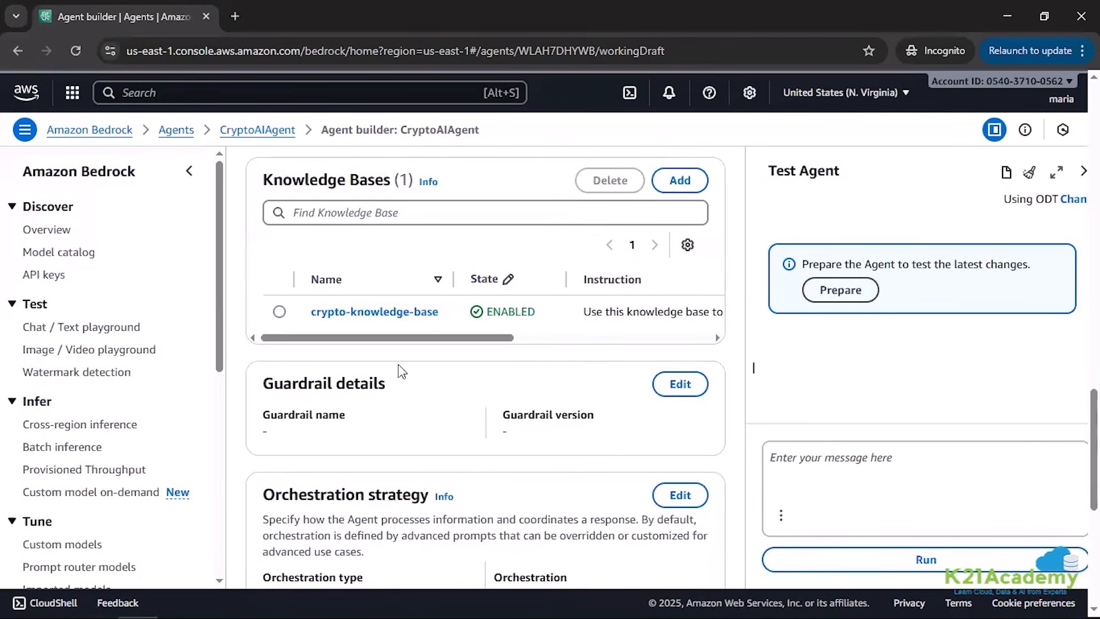
left_click(687, 385)
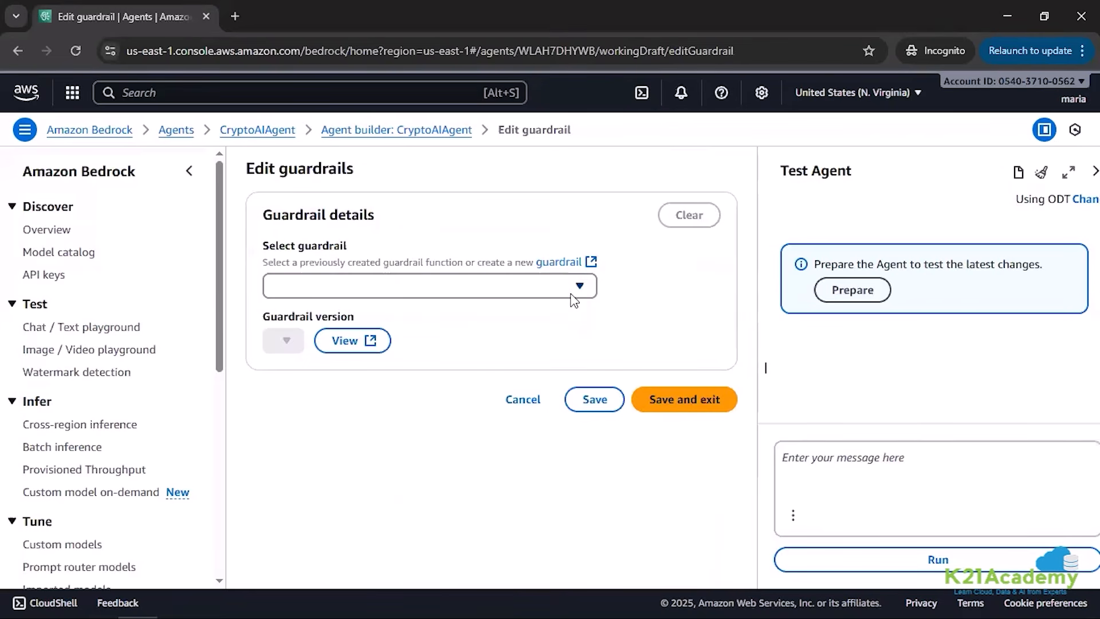
Step: Look through the existing guardrails without choosing one and start creating a new guardrail
left_click(577, 288)
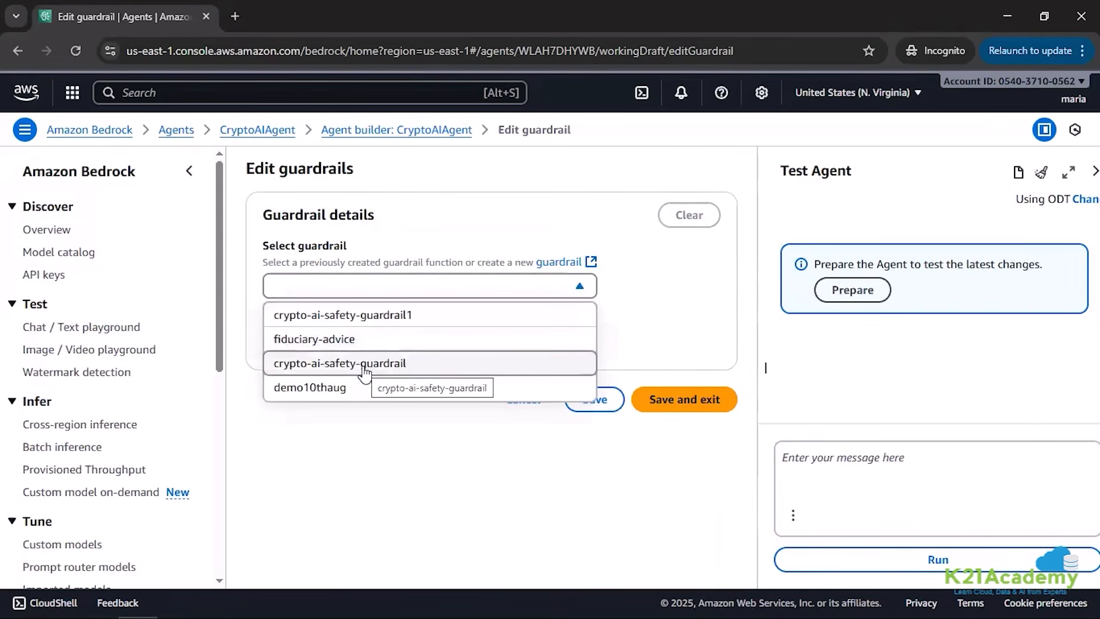
left_click(659, 306)
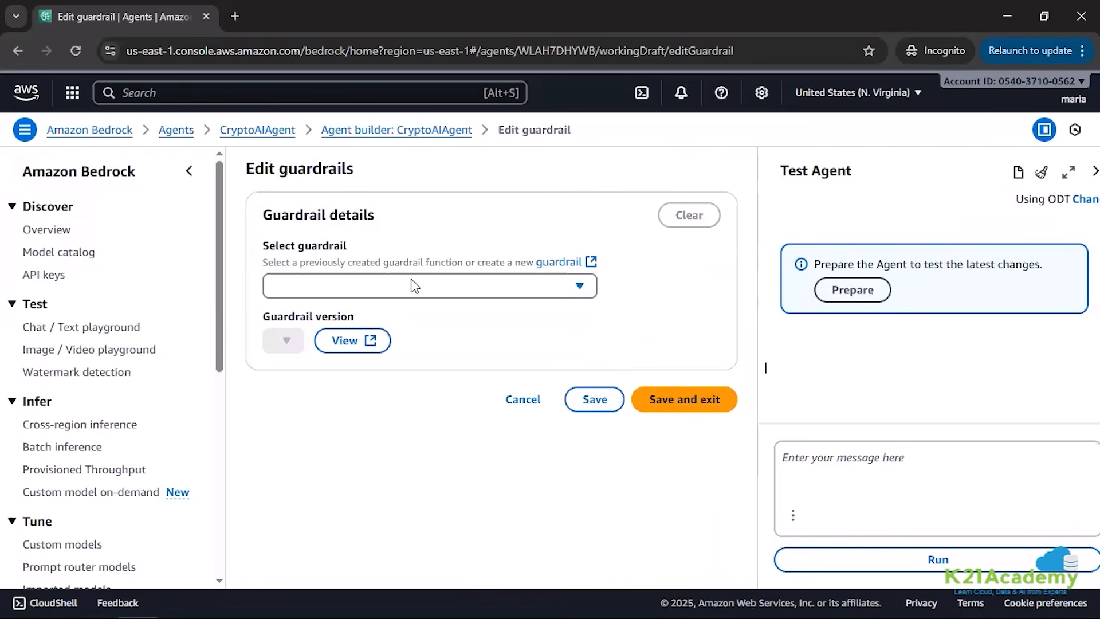
left_click(569, 264)
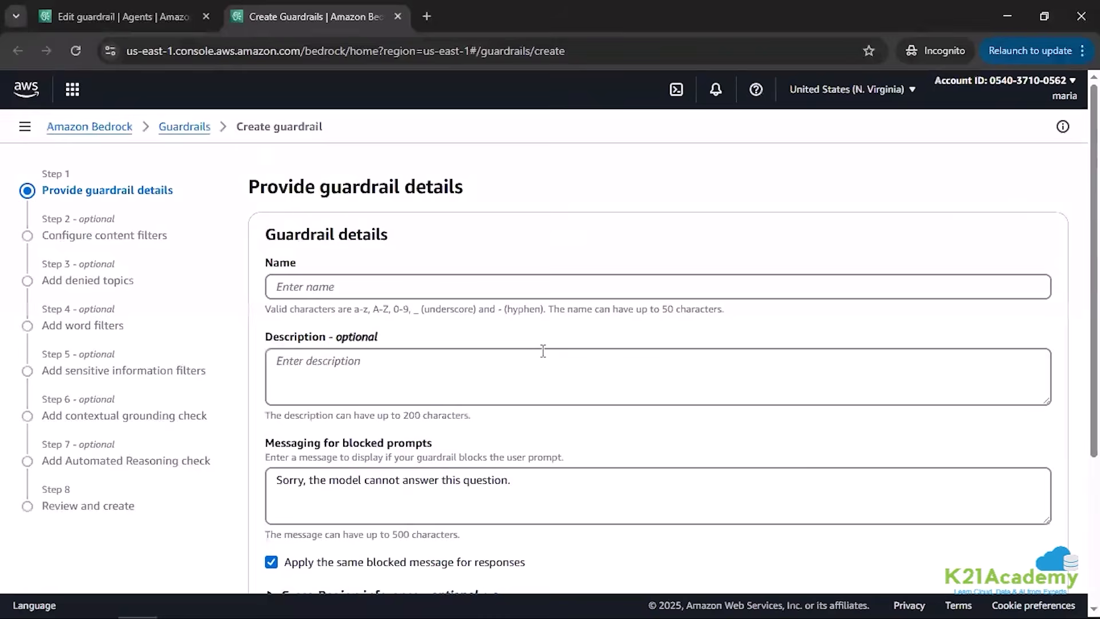
Step: Name the new guardrail crypto-ai-guardrail-proj
left_click(310, 290)
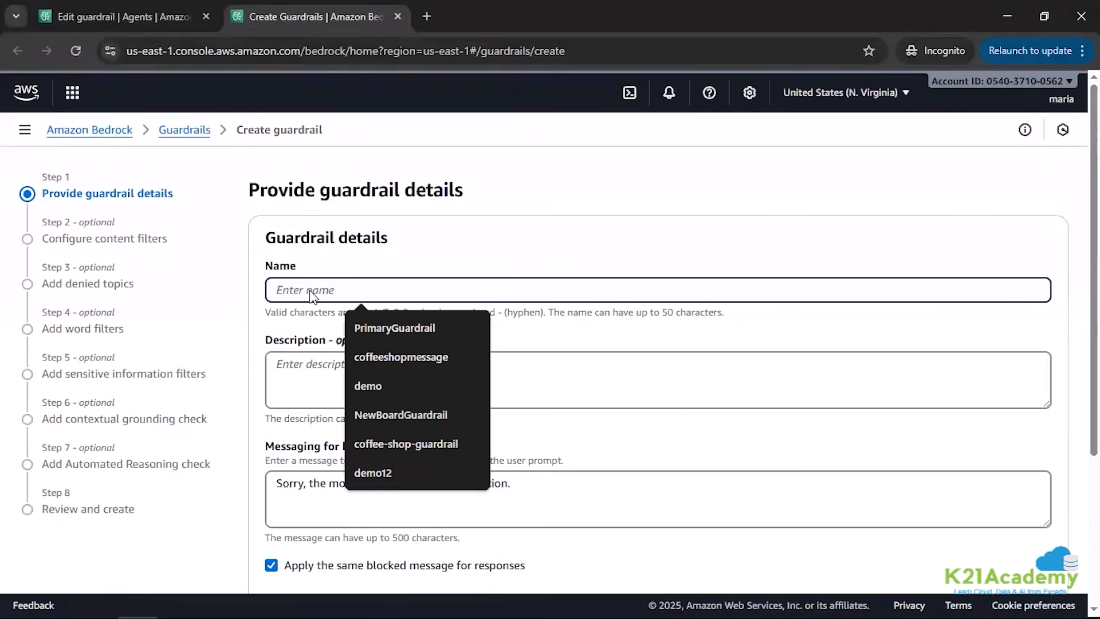
type("crypto")
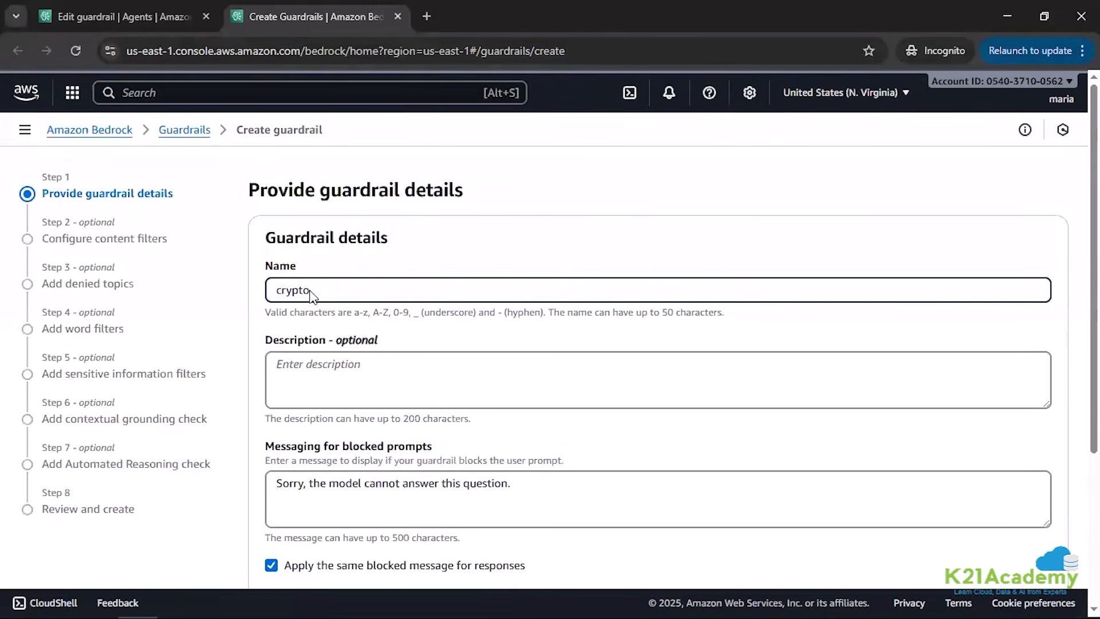
type("-ai-guardrail-proj")
Step: Paste the guardrail description "Prevents unsafe or misleading crypto-related responses" and try to end it with a period
key("alt+Tab")
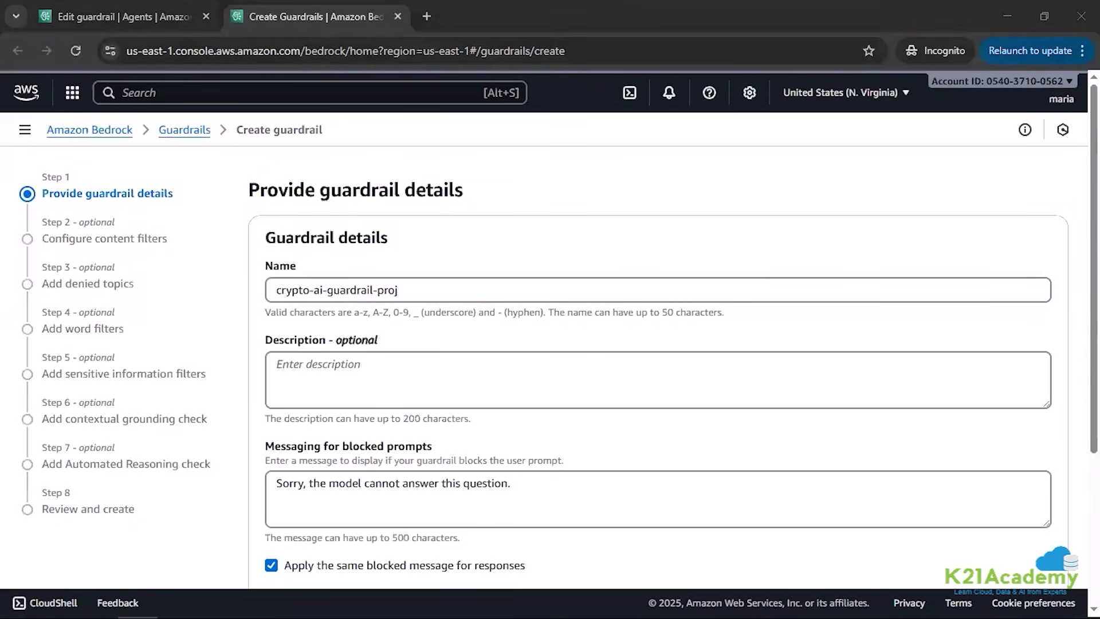
left_click(317, 361)
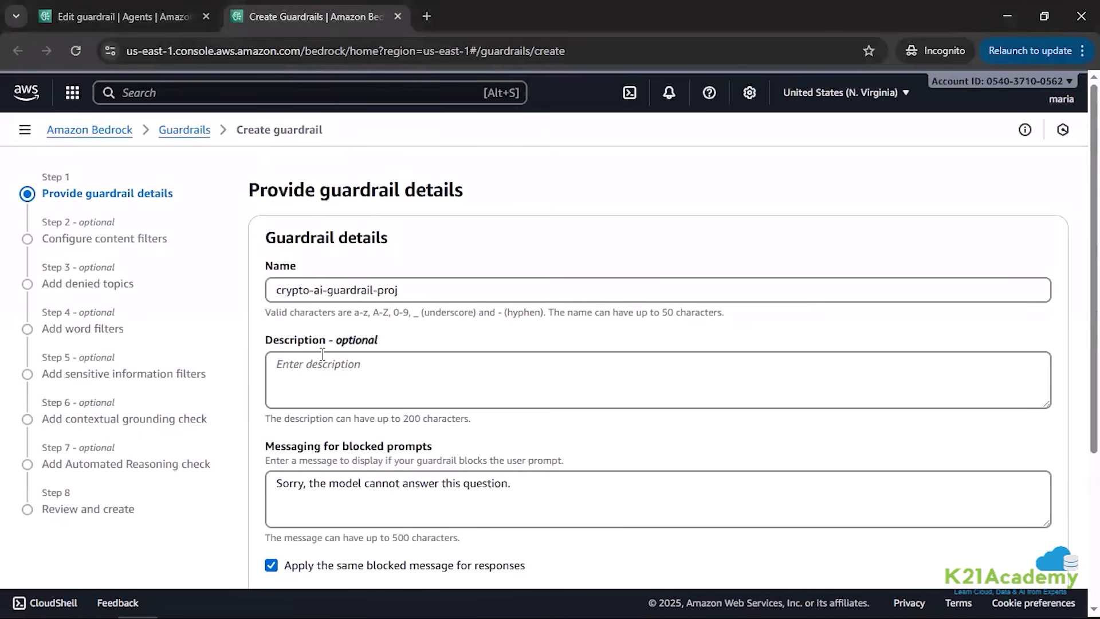
type("Prevents unsafe or misleading crypto-related responses")
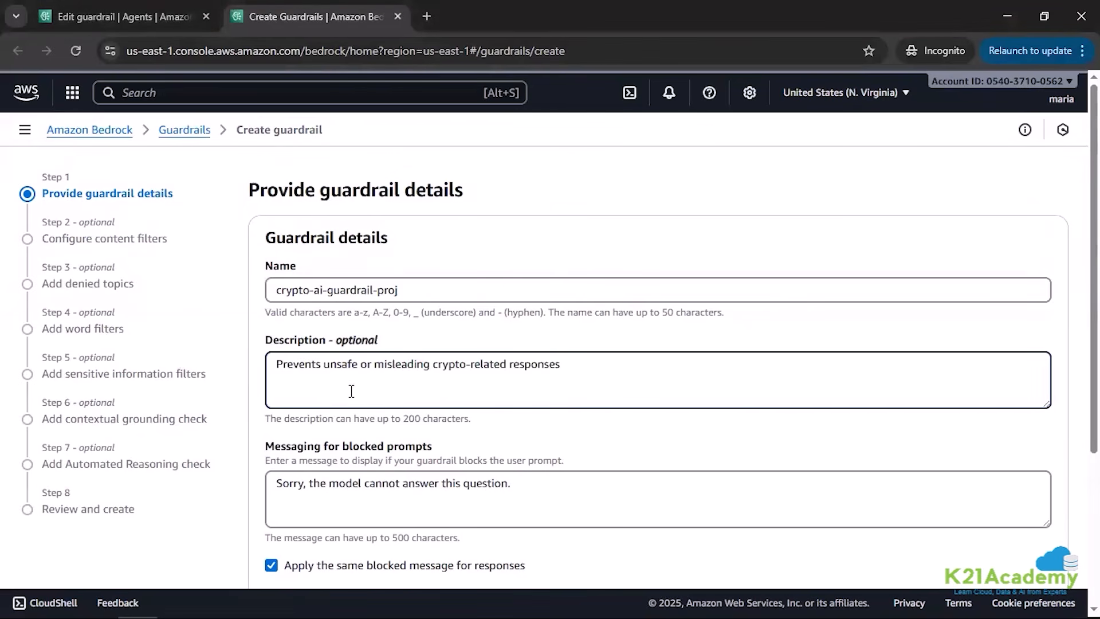
left_click(522, 385)
type(".")
Step: Replace the default message for blocked prompts with "Sorry, I cannot answer that question due to safety policies."
scroll(560, 429, "down", 2)
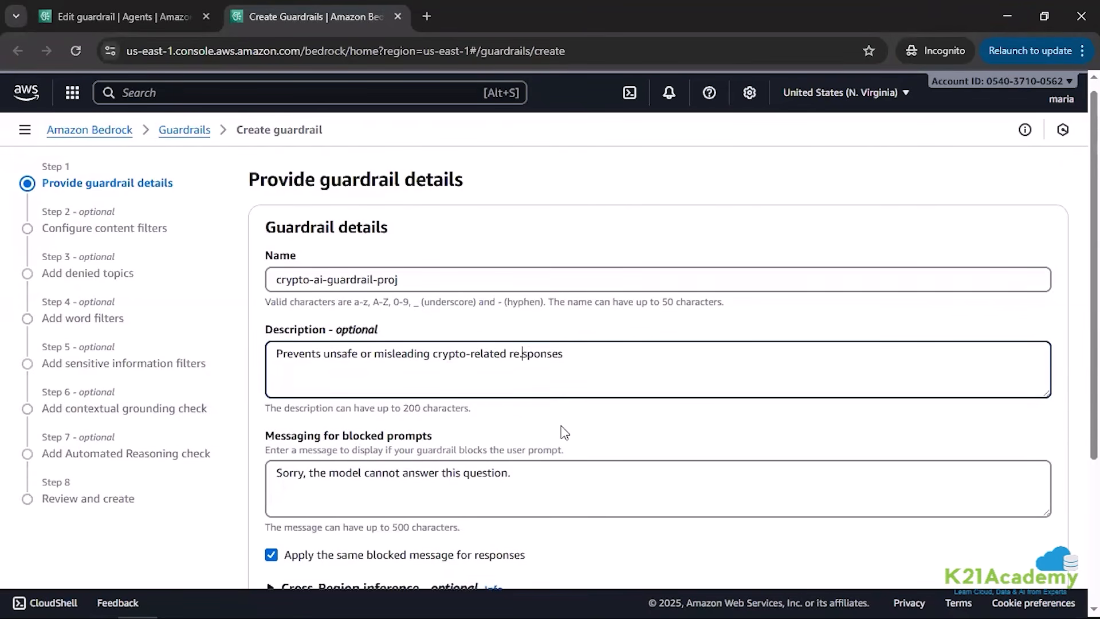
left_click_drag(550, 402, 275, 409)
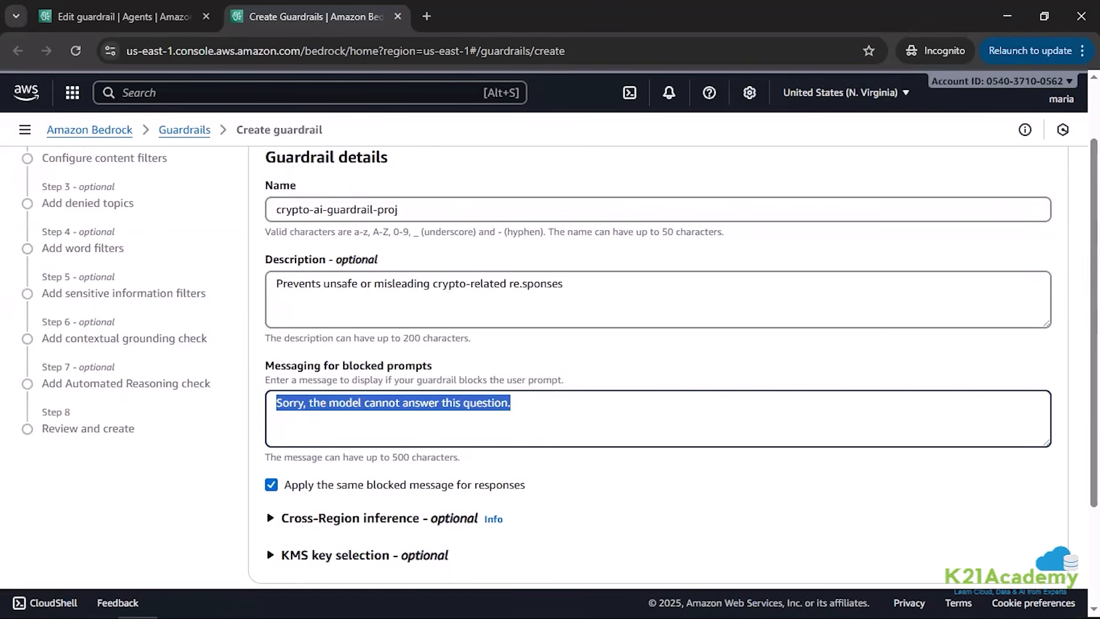
key("alt+Tab")
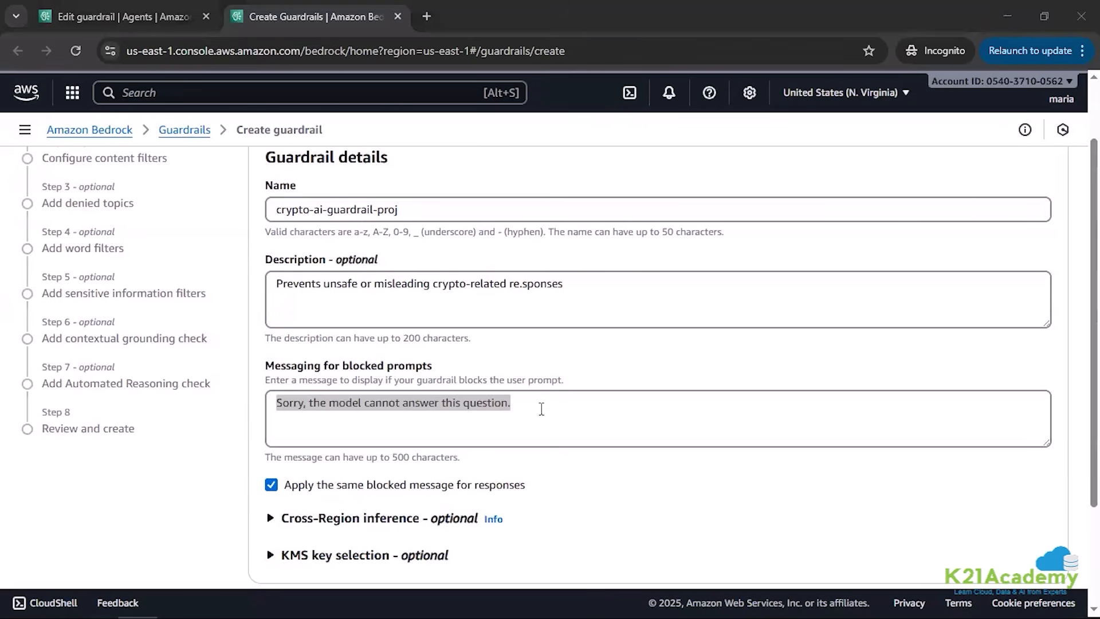
left_click_drag(518, 407, 250, 410)
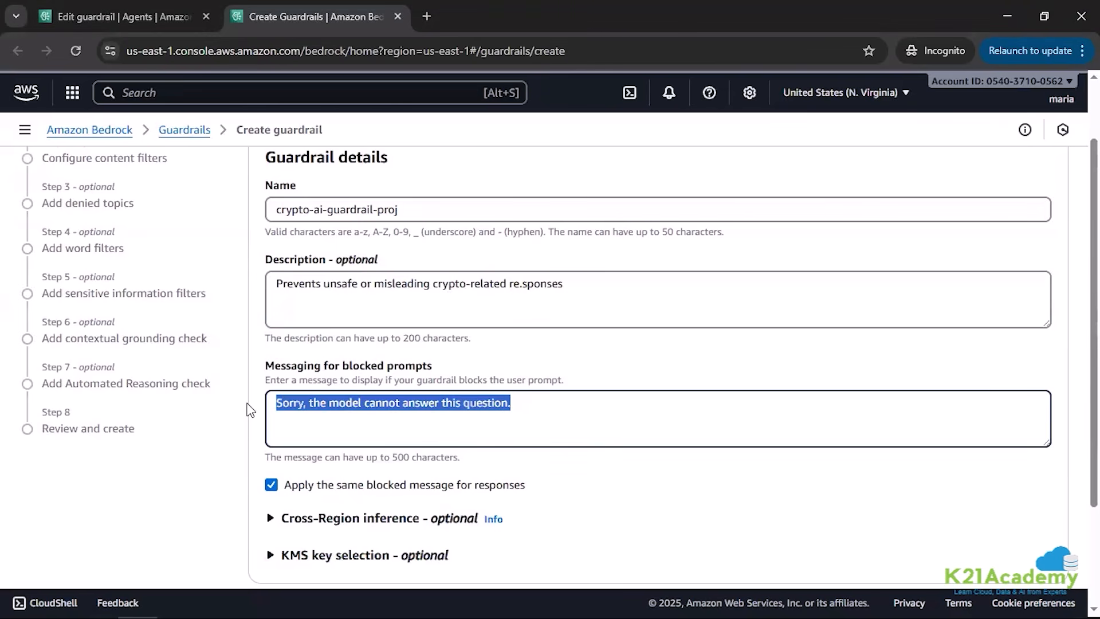
type("Sorry, I cannot answer that question due to safety policies")
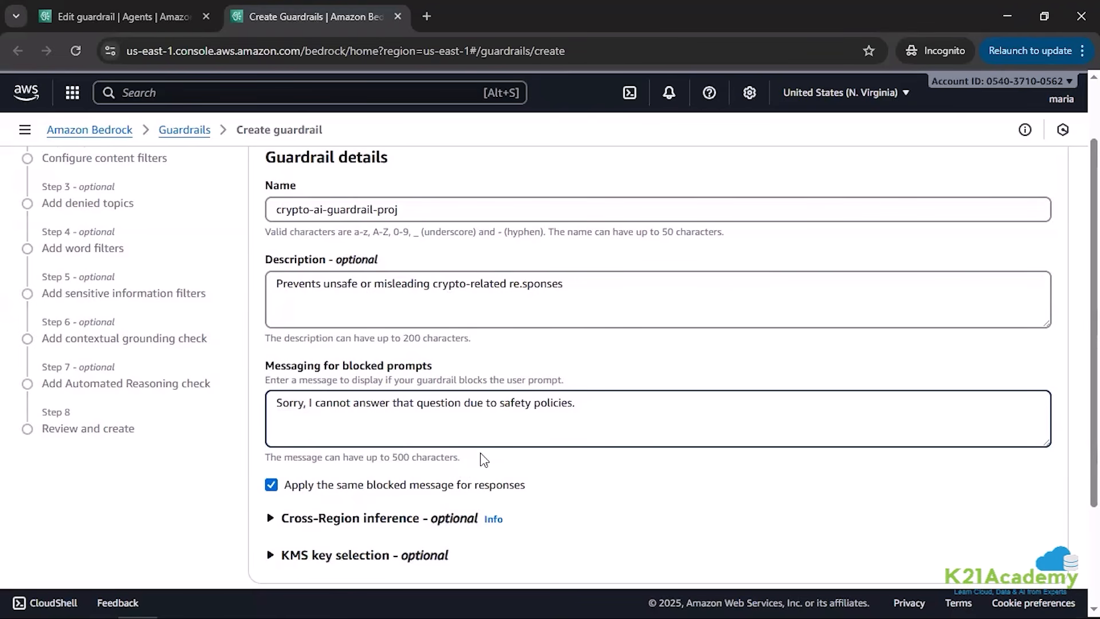
scroll(498, 443, "down", 3)
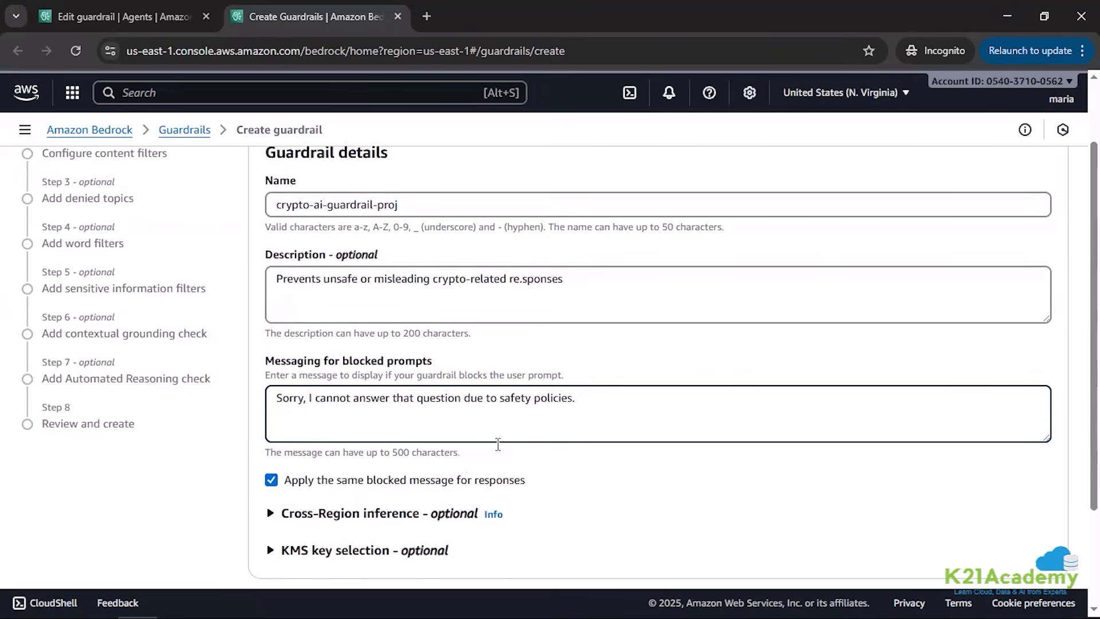
Step: Enable the harmful categories filters and the prompt attacks filter for the guardrail, keeping the Classic content filters tier
left_click(1037, 545)
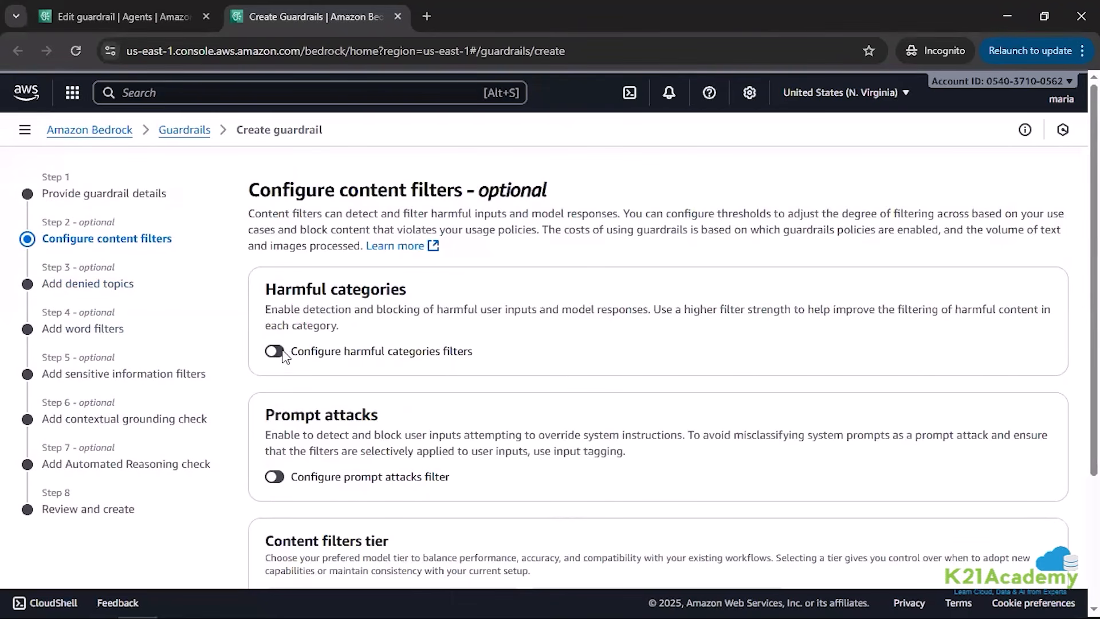
left_click(276, 351)
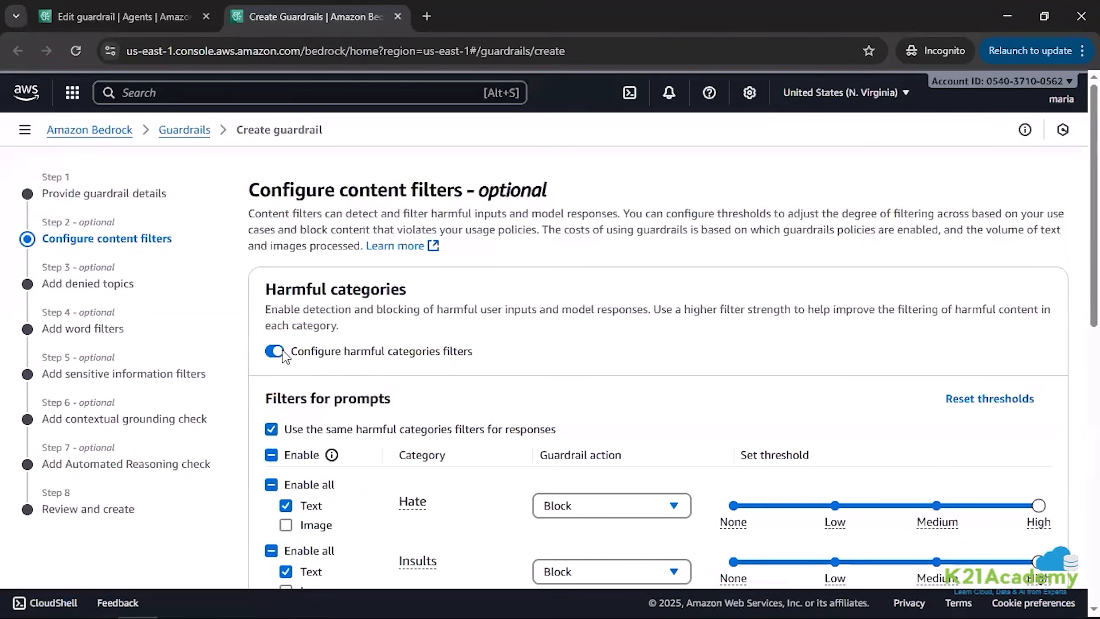
scroll(282, 355, "down", 10)
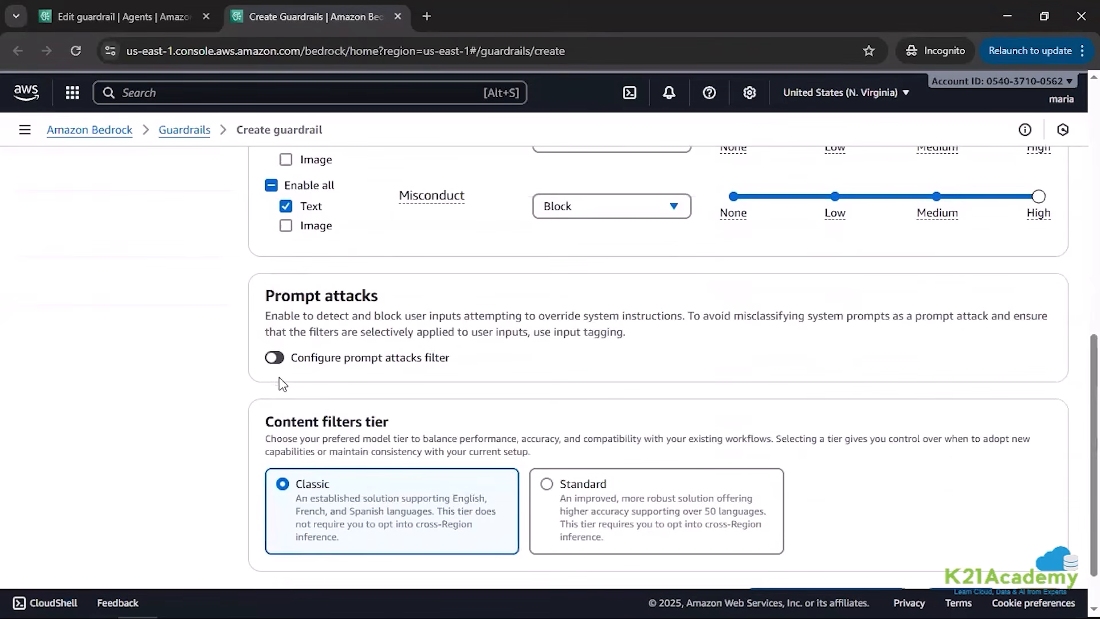
left_click(275, 357)
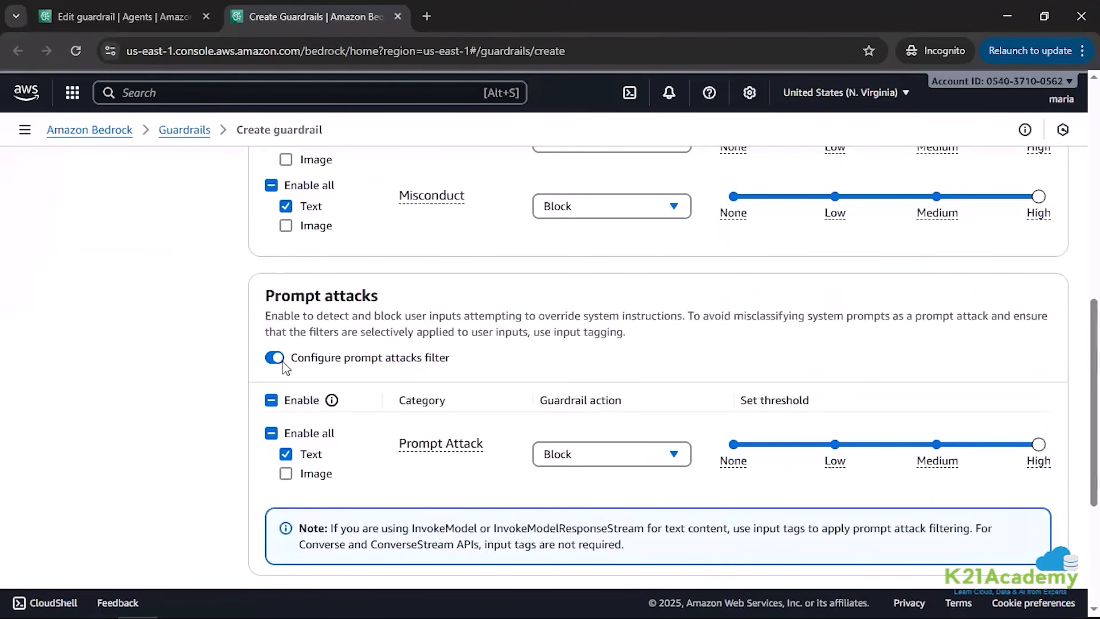
scroll(573, 412, "down", 4)
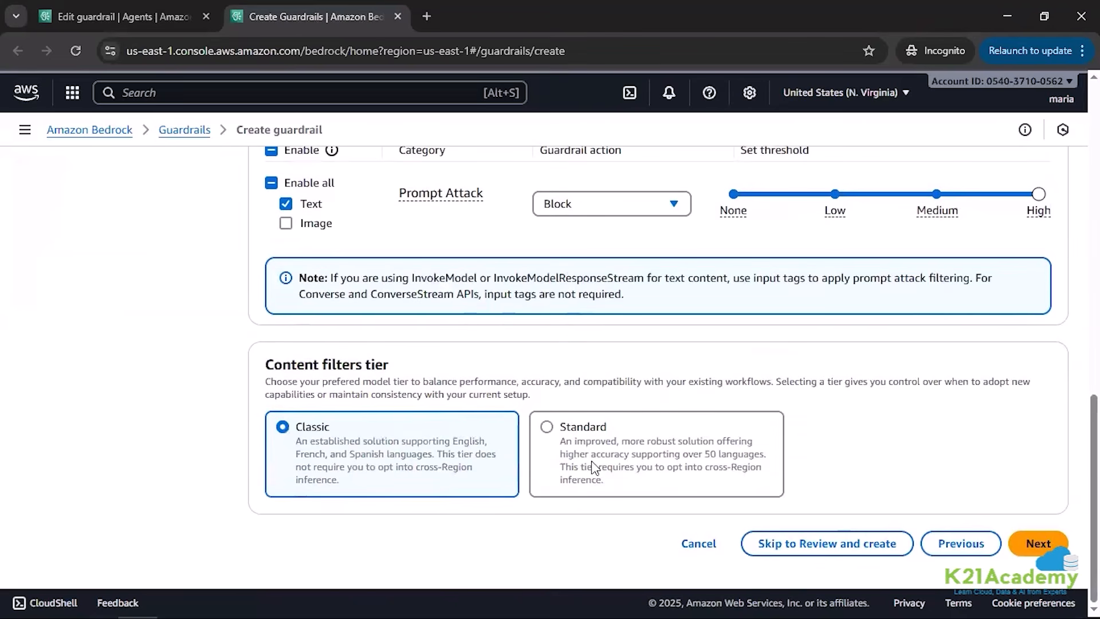
left_click(1028, 551)
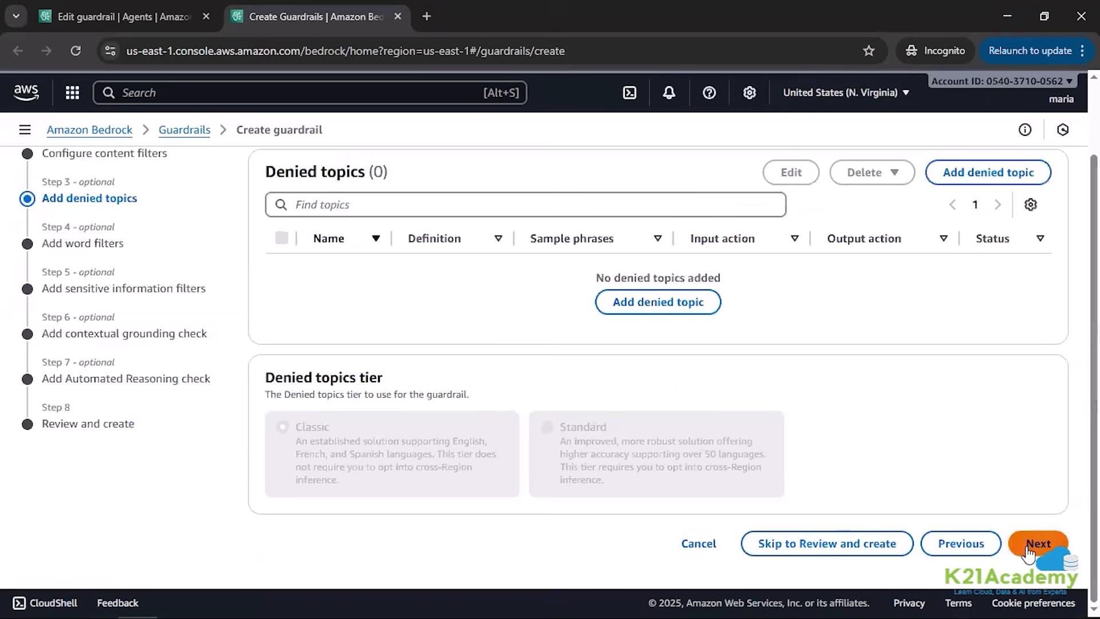
Step: Create the guardrail without denied topics, word filters, sensitive information filters, contextual grounding or Automated Reasoning checks, and look over its details page
left_click(1028, 551)
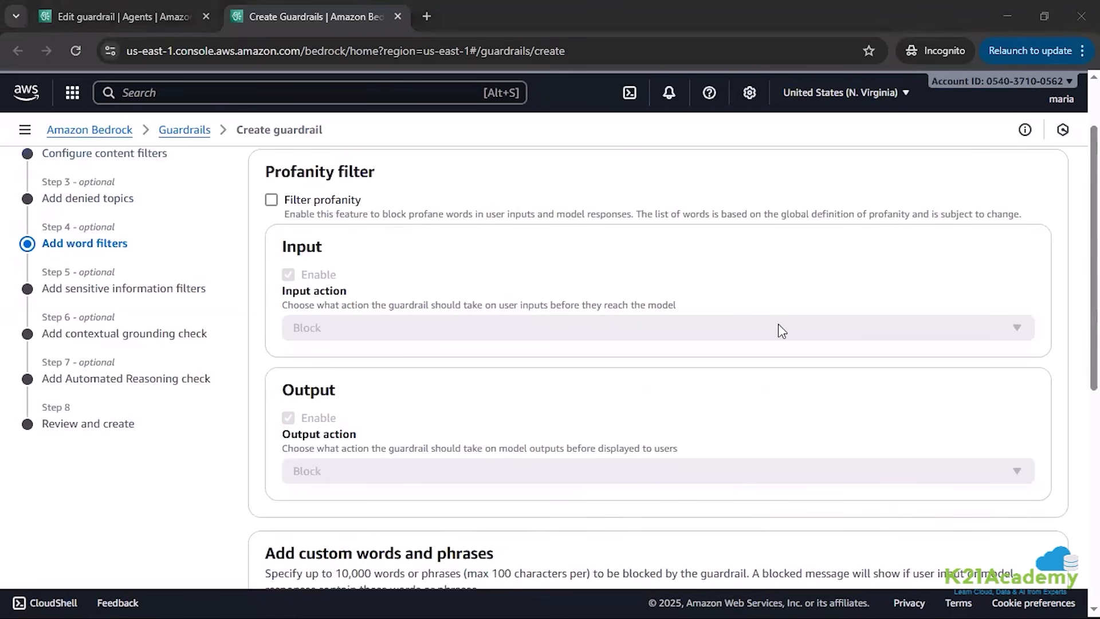
scroll(977, 538, "down", 6)
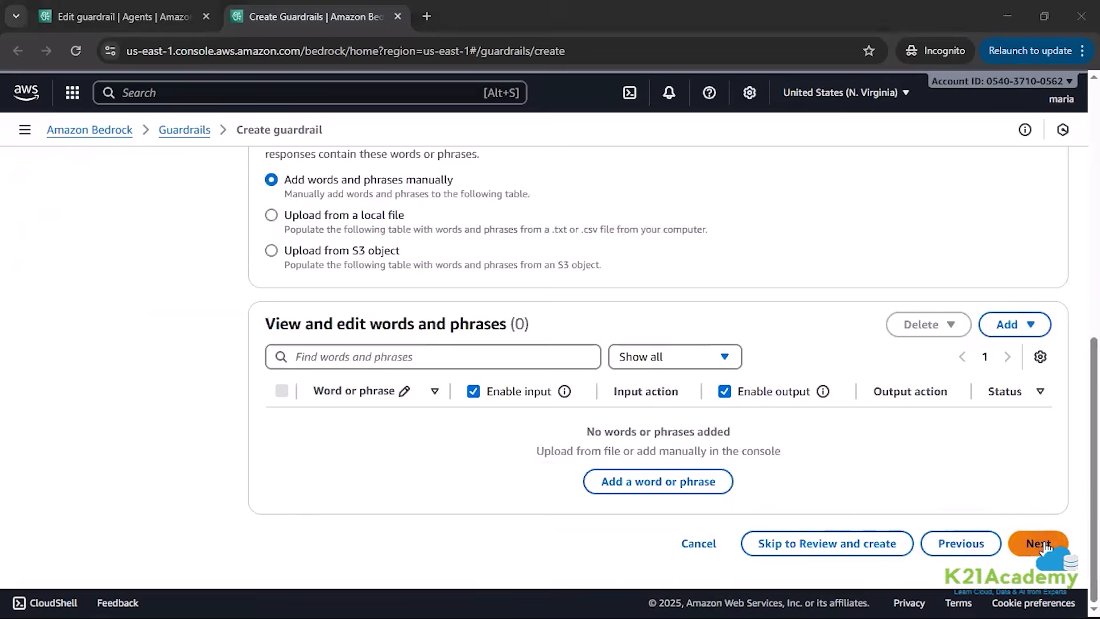
left_click(1039, 543)
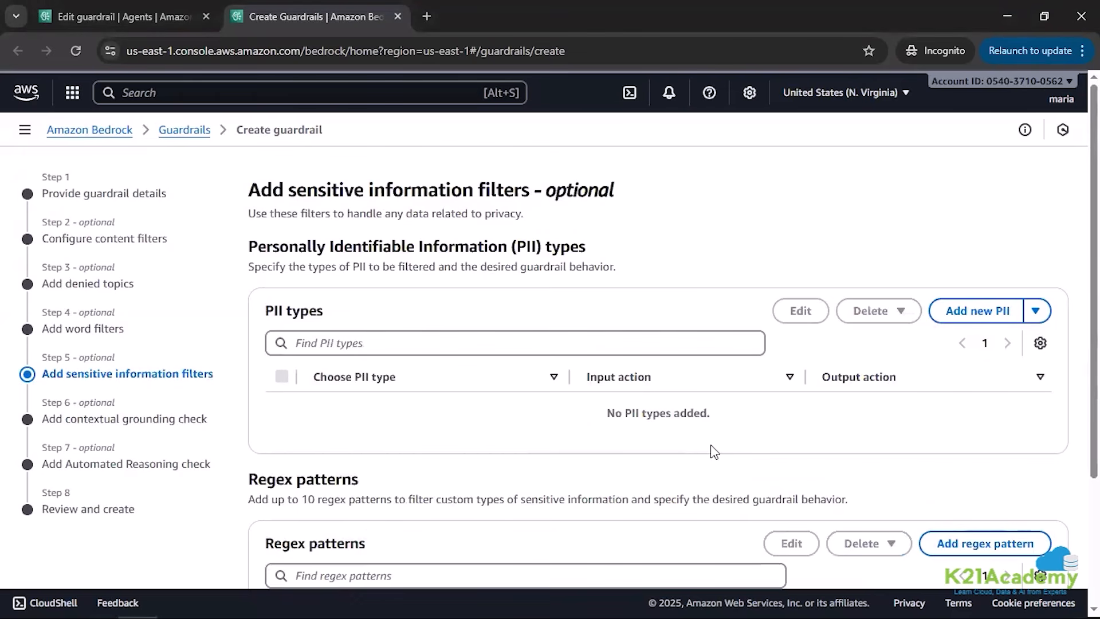
scroll(712, 444, "down", 3)
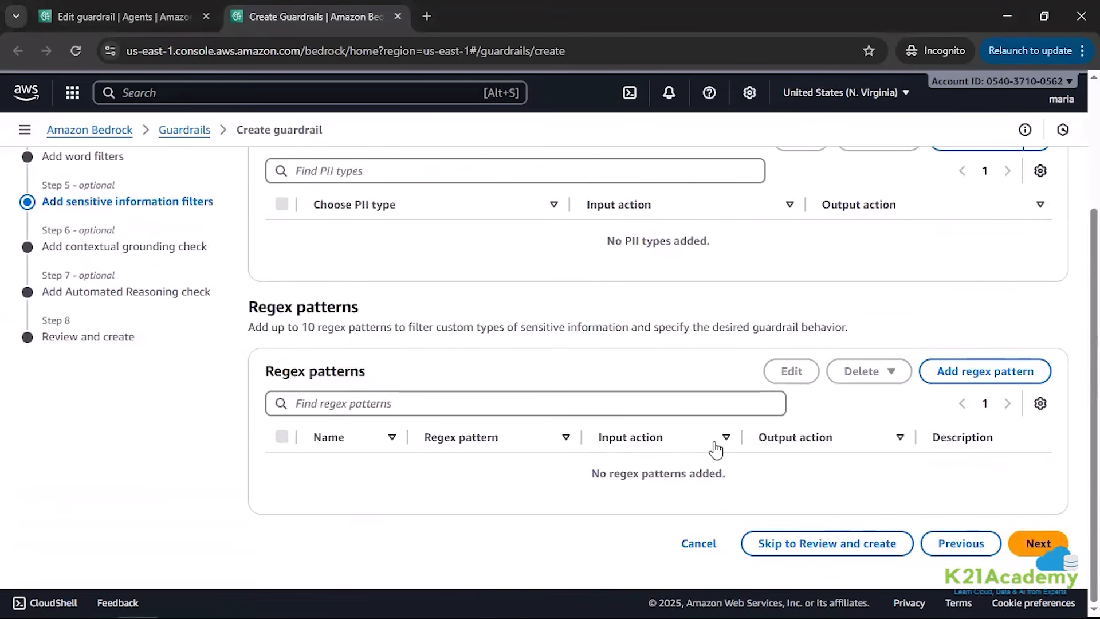
left_click(1039, 543)
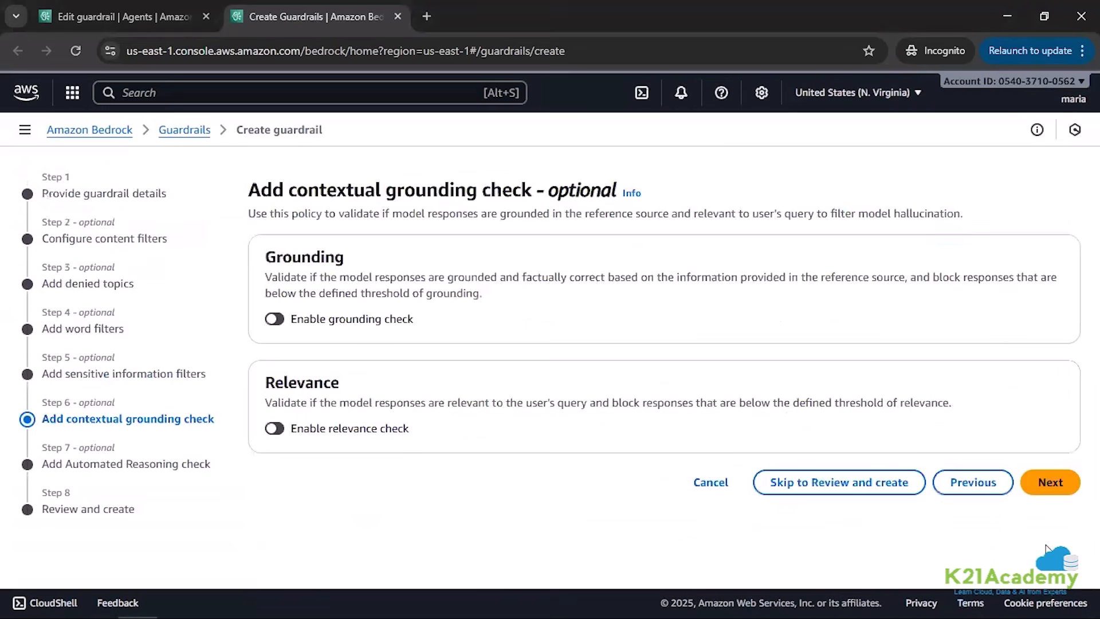
left_click(1051, 482)
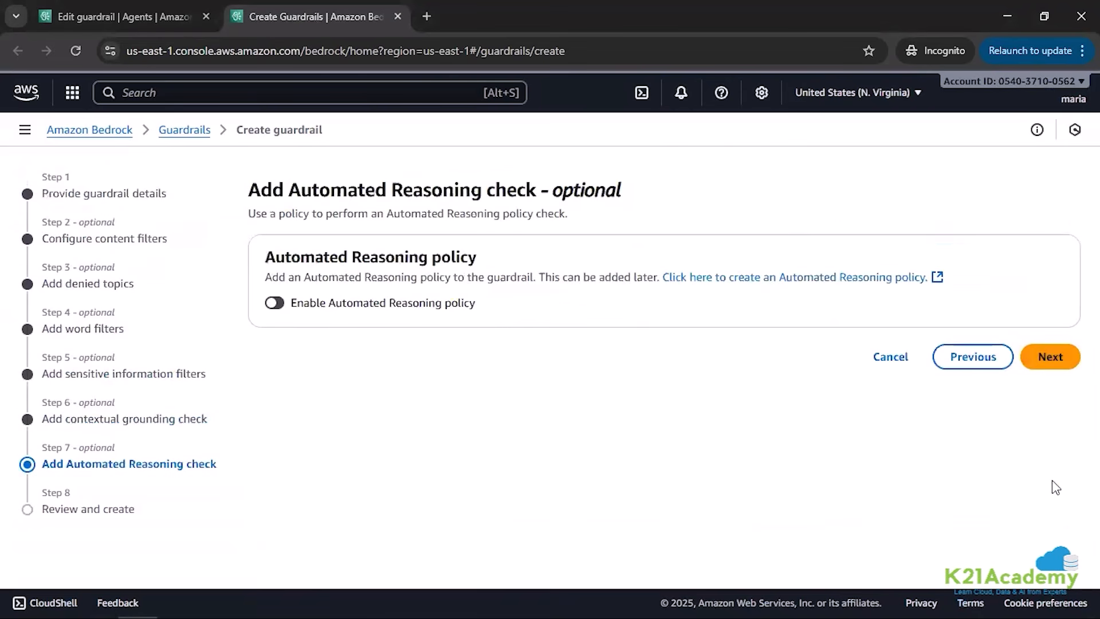
left_click(1042, 356)
scroll(958, 458, "down", 12)
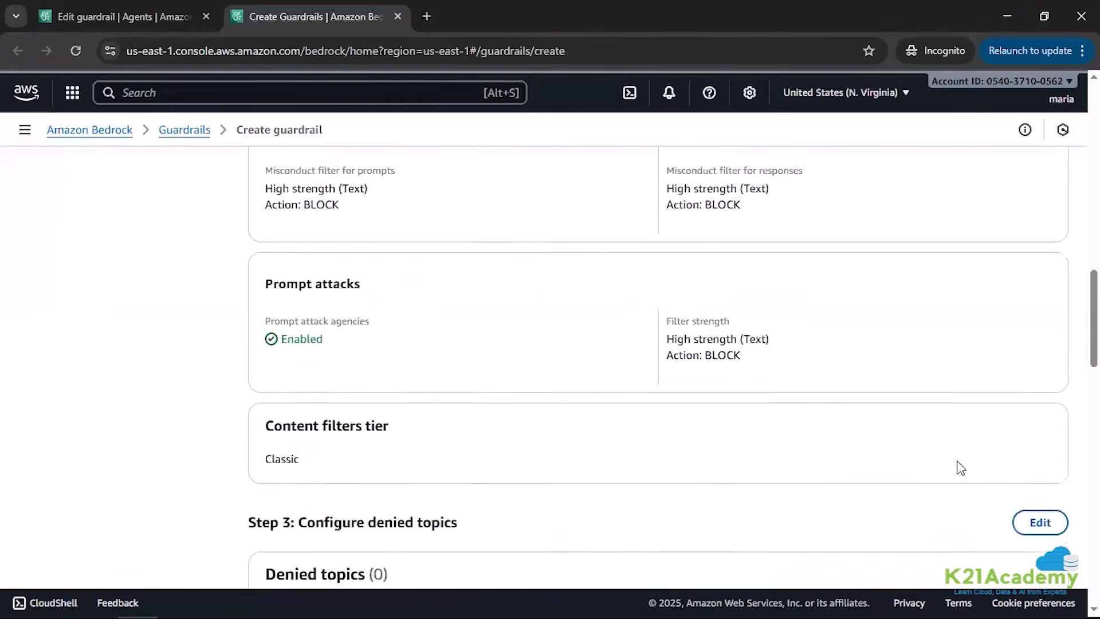
scroll(958, 467, "down", 20)
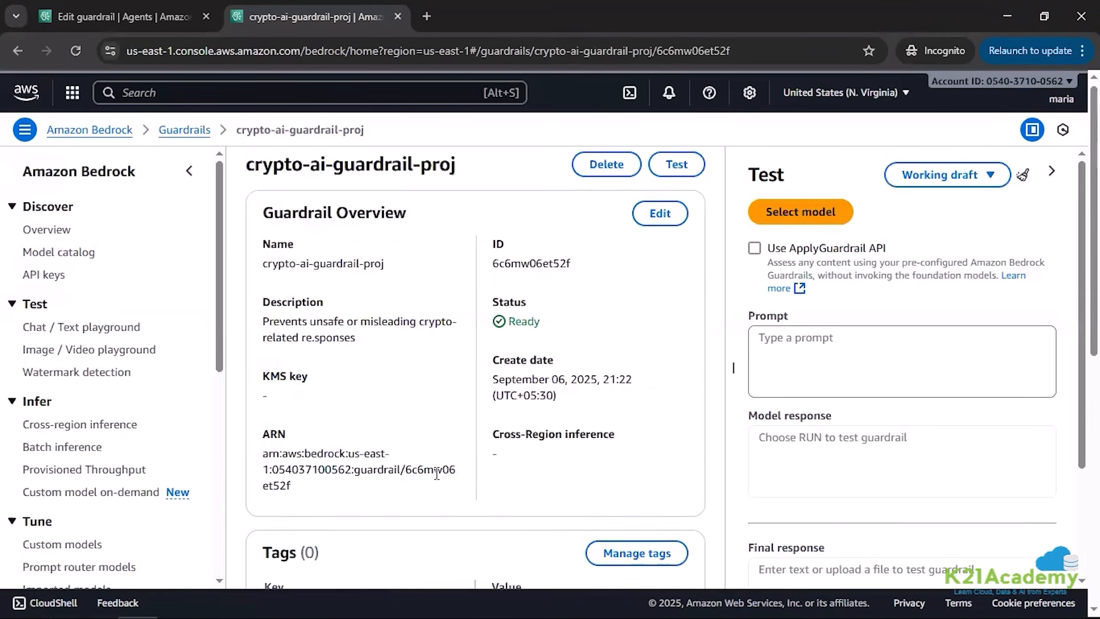
scroll(437, 473, "down", 7)
scroll(437, 472, "down", 2)
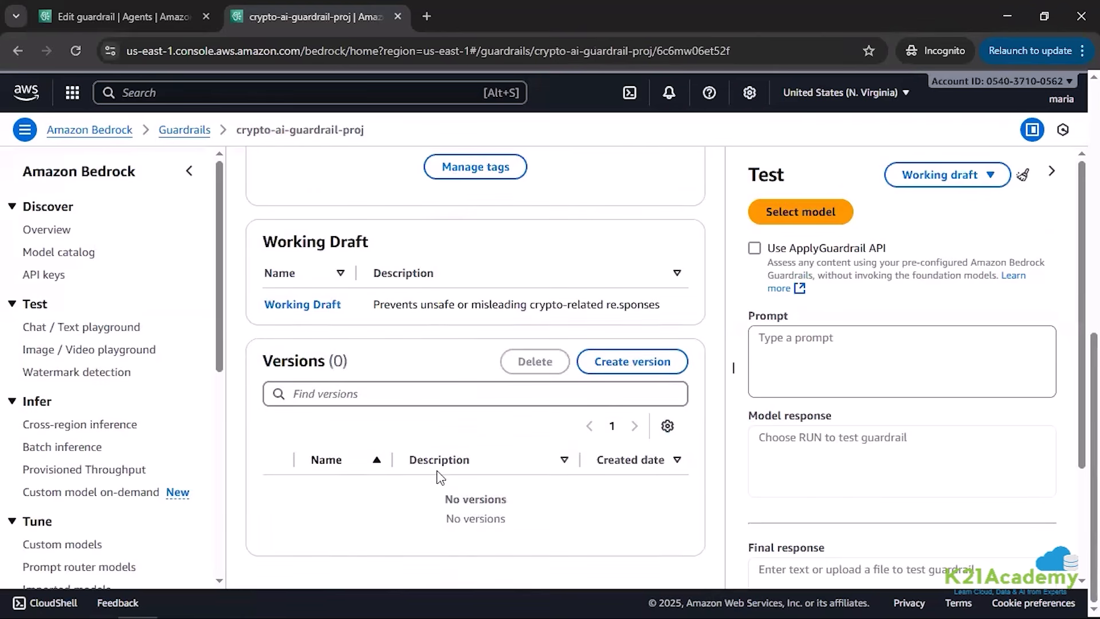
scroll(438, 473, "up", 8)
scroll(440, 479, "up", 1)
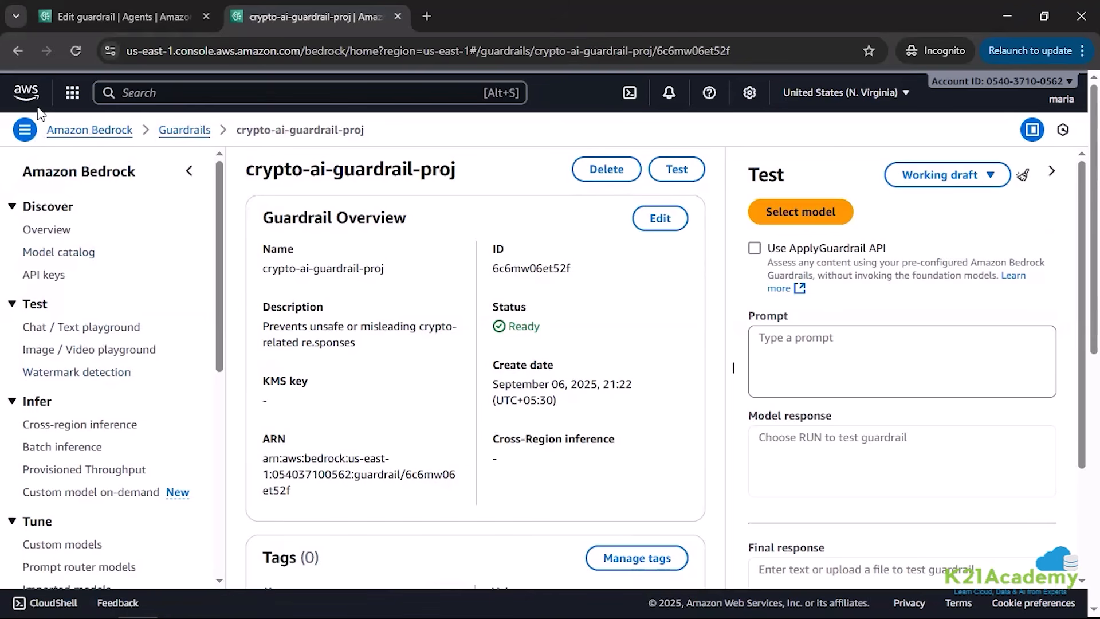
Step: Open CryptoAIAgent from the agents list and examine its status, overview, versions and aliases
scroll(35, 515, "down", 3)
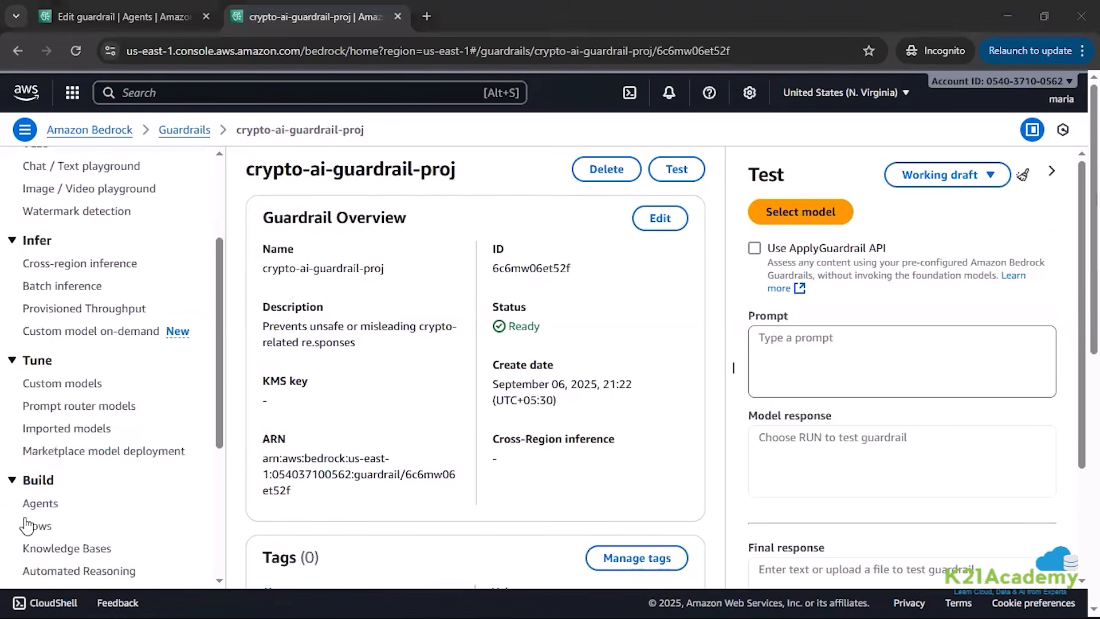
left_click(41, 502)
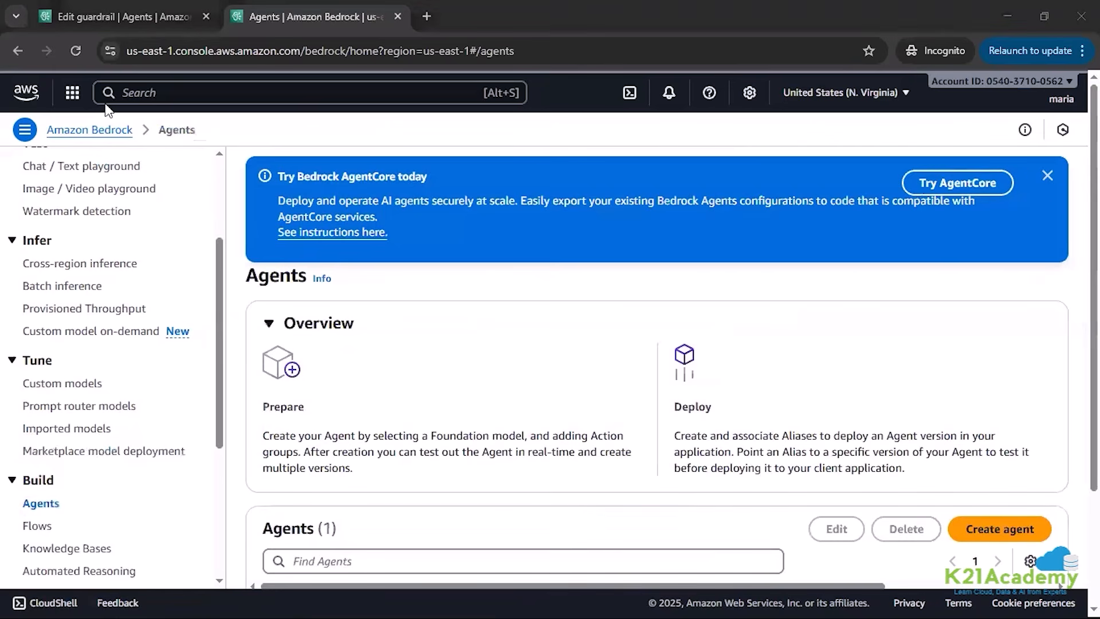
left_click(1047, 175)
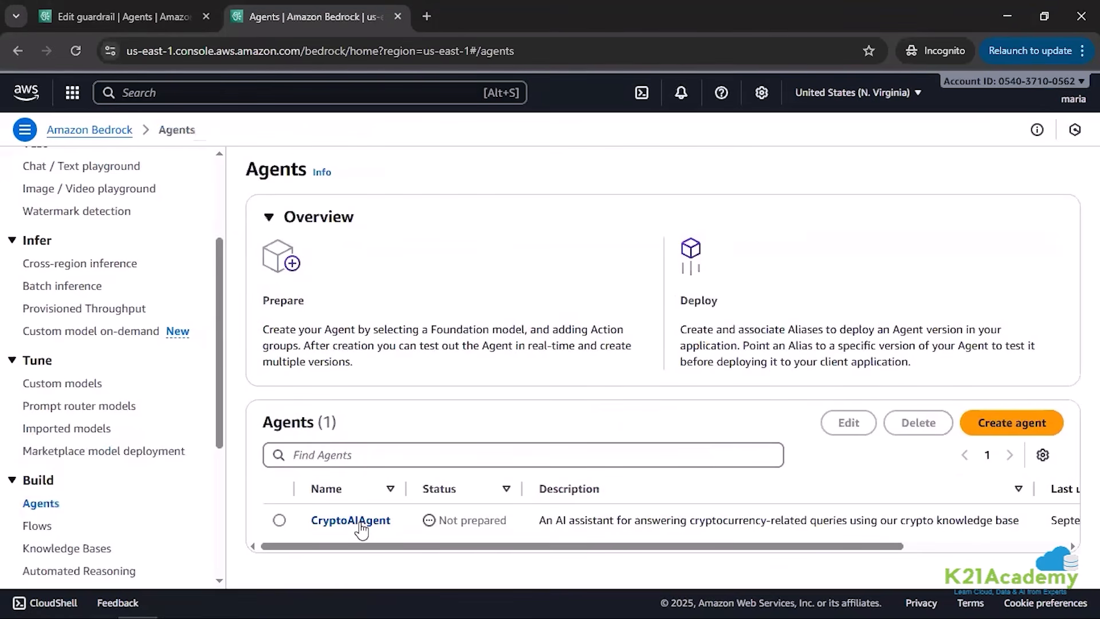
left_click_drag(518, 523, 439, 520)
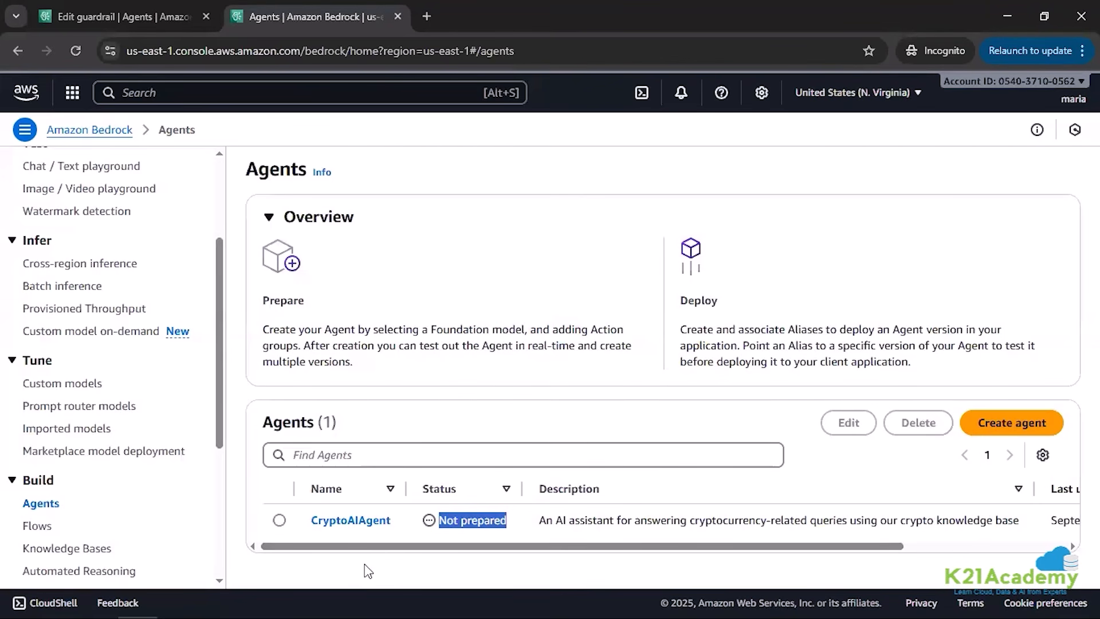
left_click(337, 521)
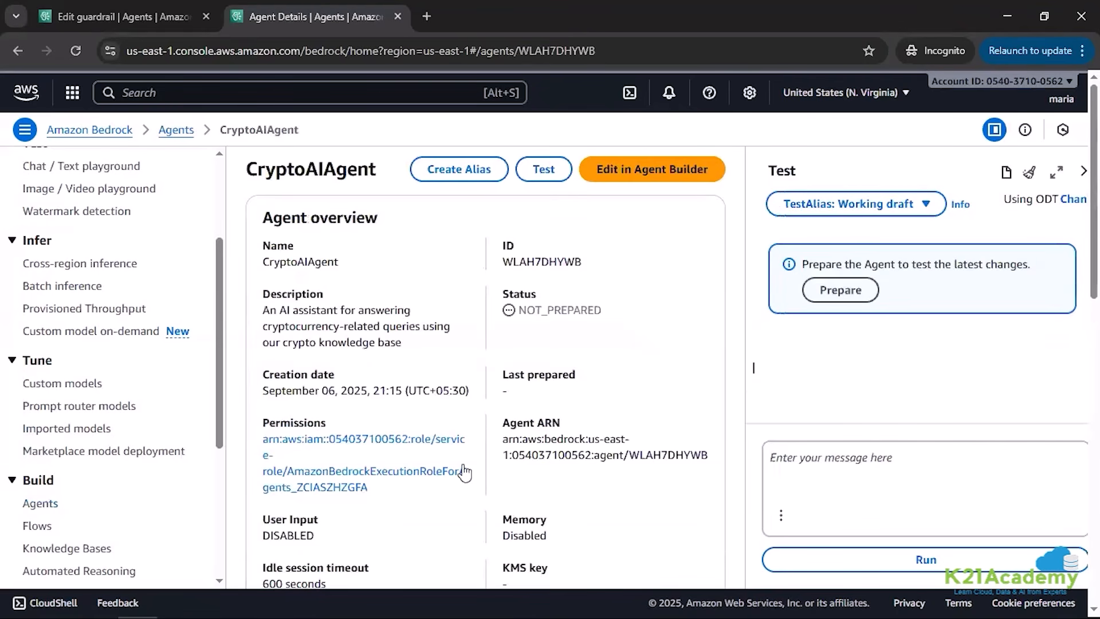
scroll(478, 462, "down", 13)
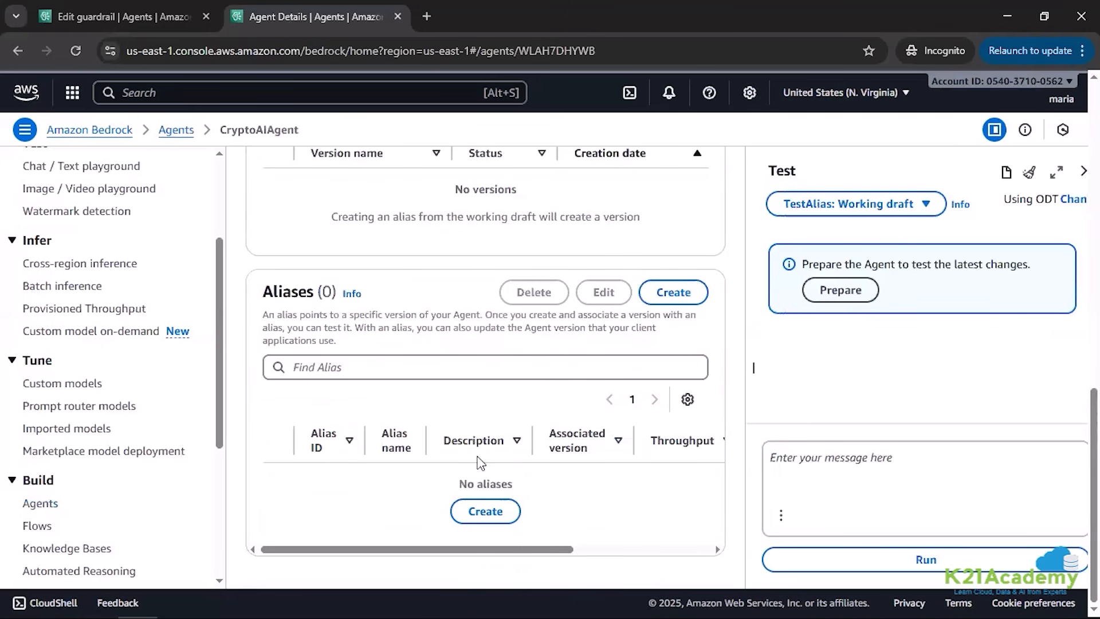
scroll(478, 455, "up", 8)
scroll(481, 455, "up", 5)
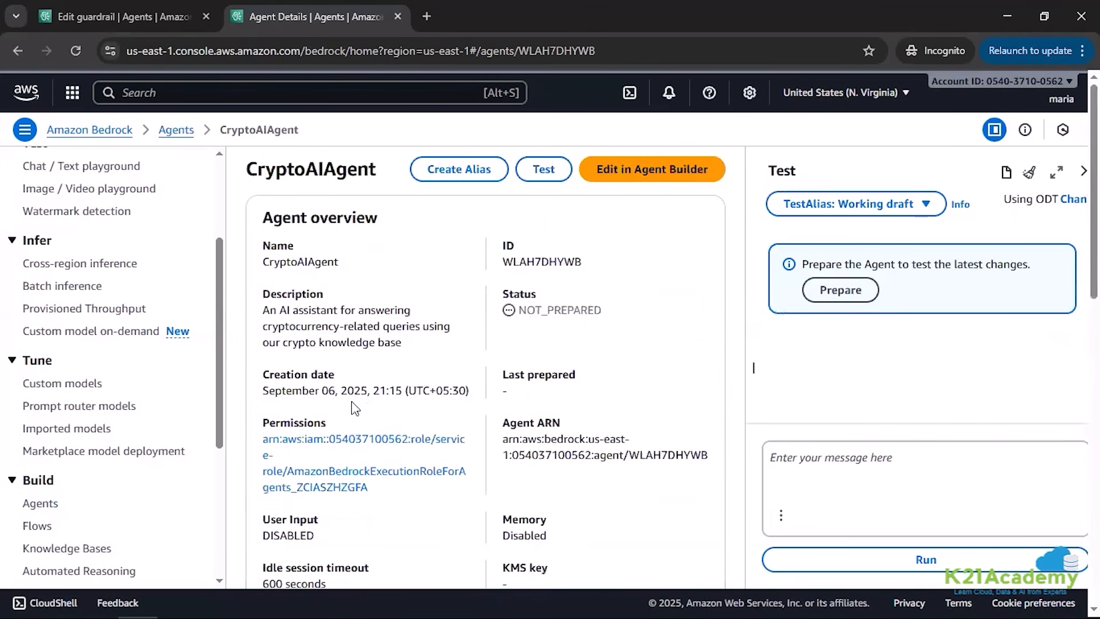
Step: Return to the agents list and open CryptoAIAgent for editing in Agent builder
left_click(180, 131)
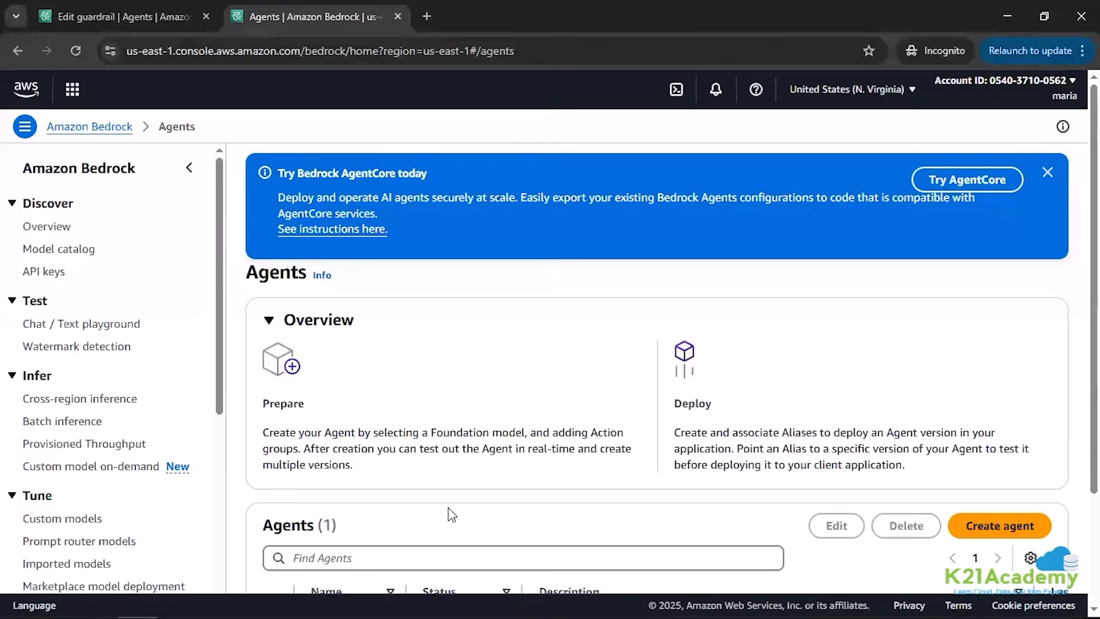
scroll(383, 500, "down", 2)
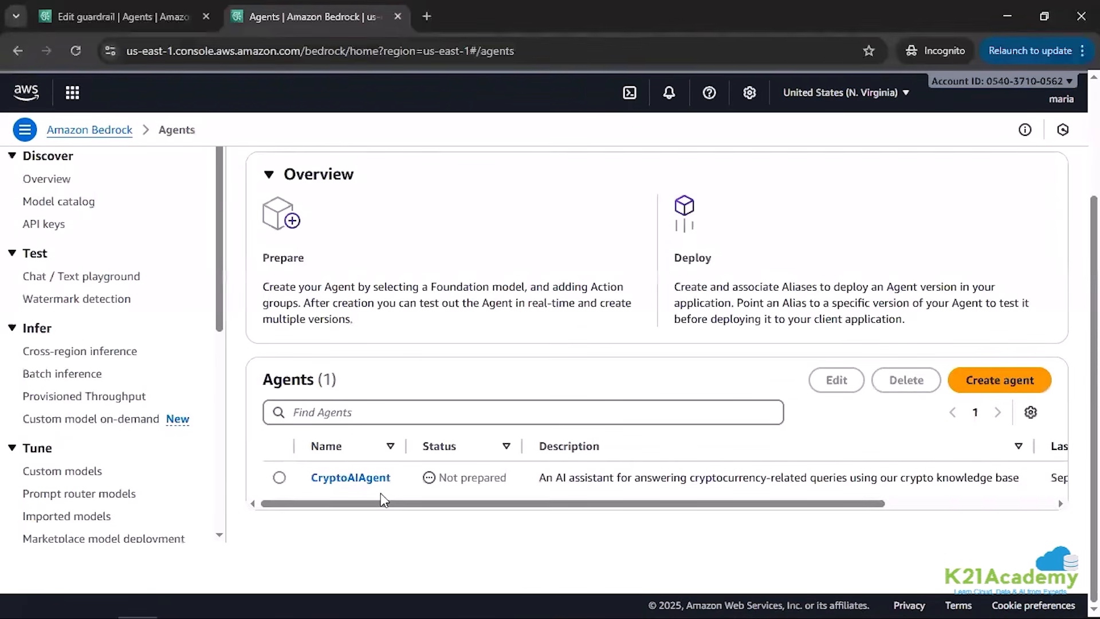
left_click(279, 477)
left_click(830, 382)
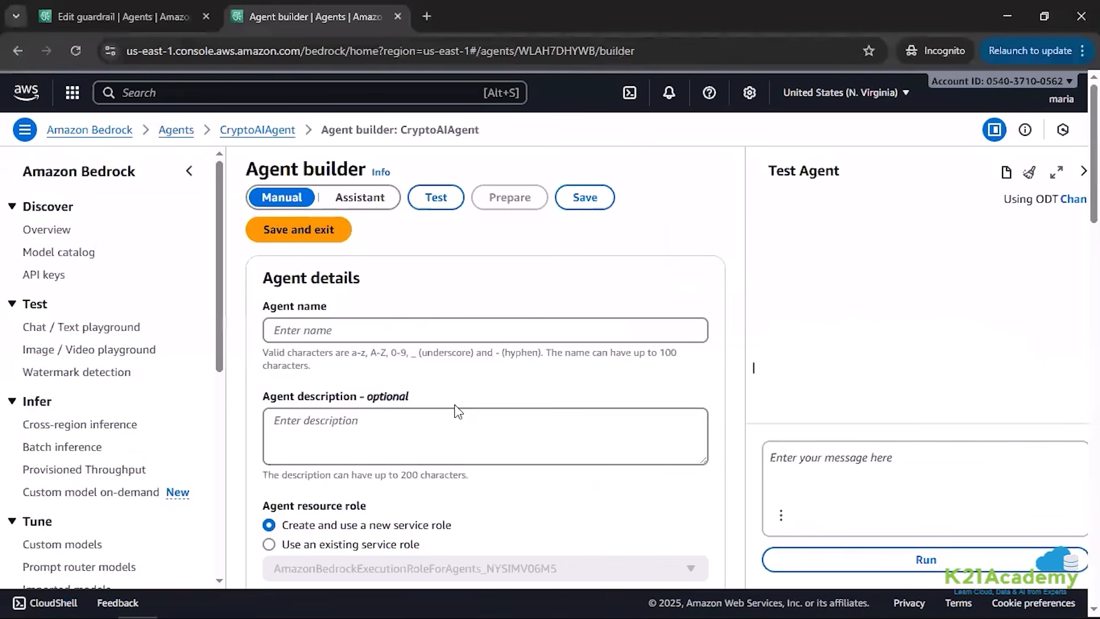
Step: Assign the crypto-ai-guardrail-proj guardrail to CryptoAIAgent with the Working draft version and save the change
scroll(473, 404, "down", 3)
scroll(473, 401, "down", 5)
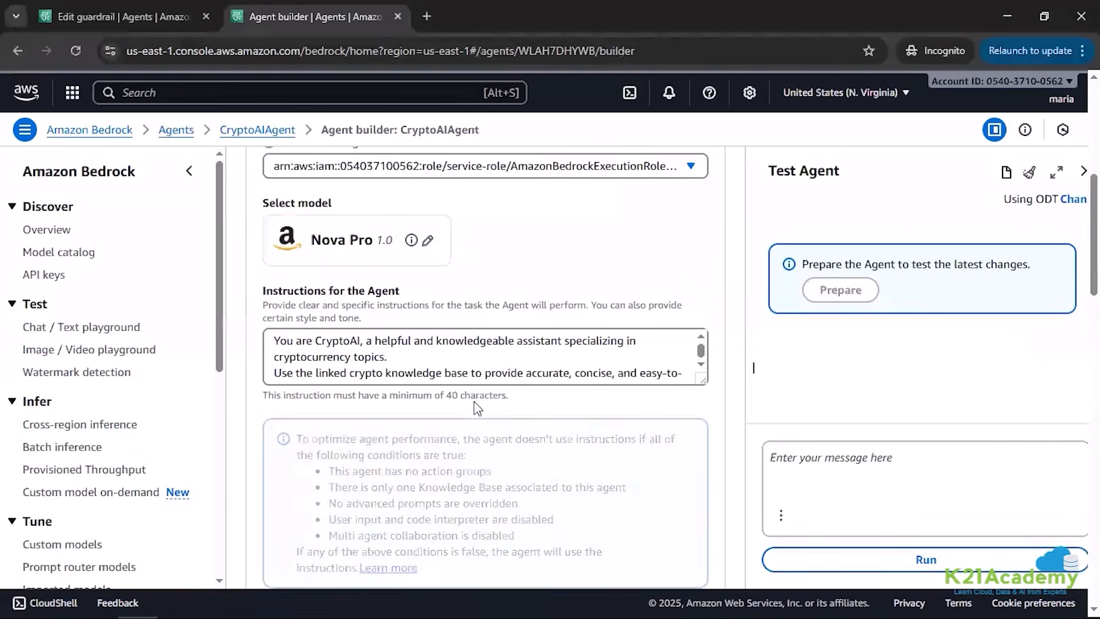
scroll(477, 409, "down", 15)
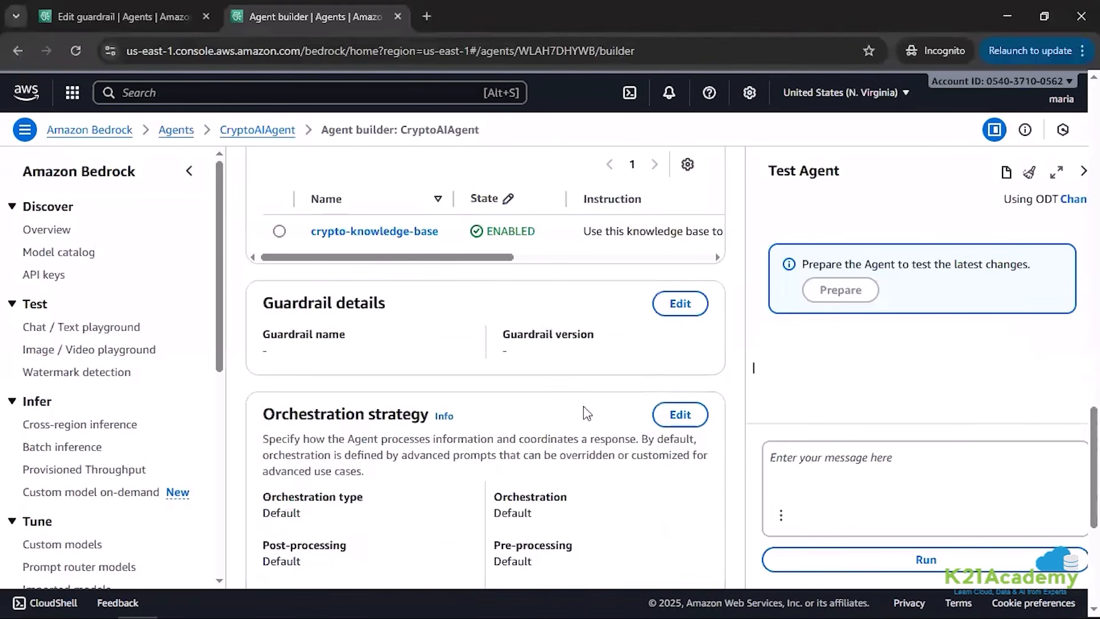
left_click(680, 304)
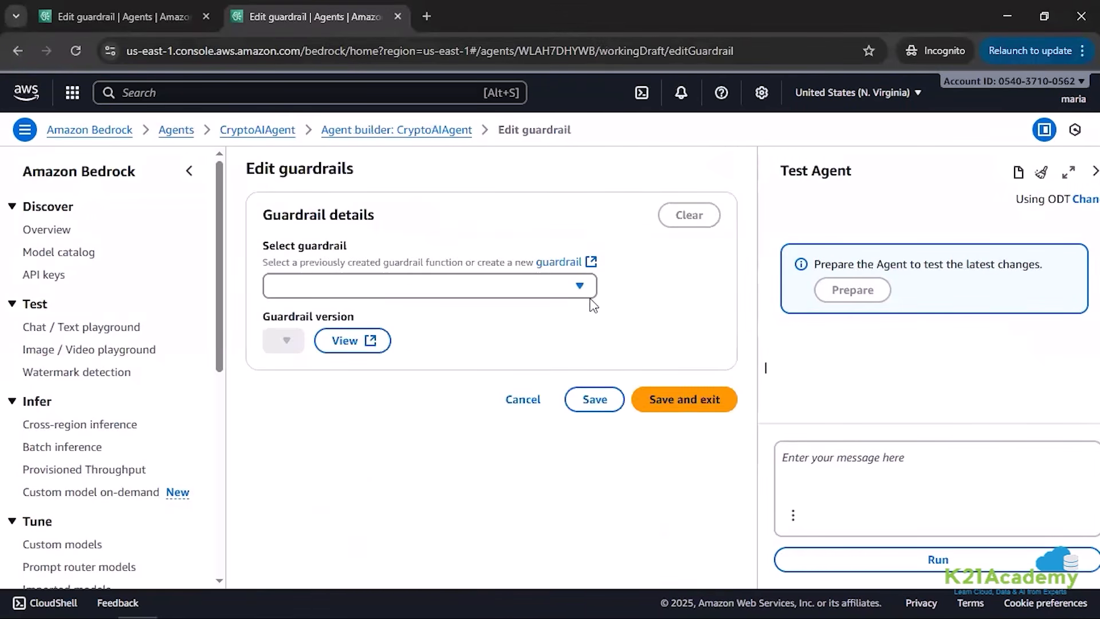
left_click(572, 293)
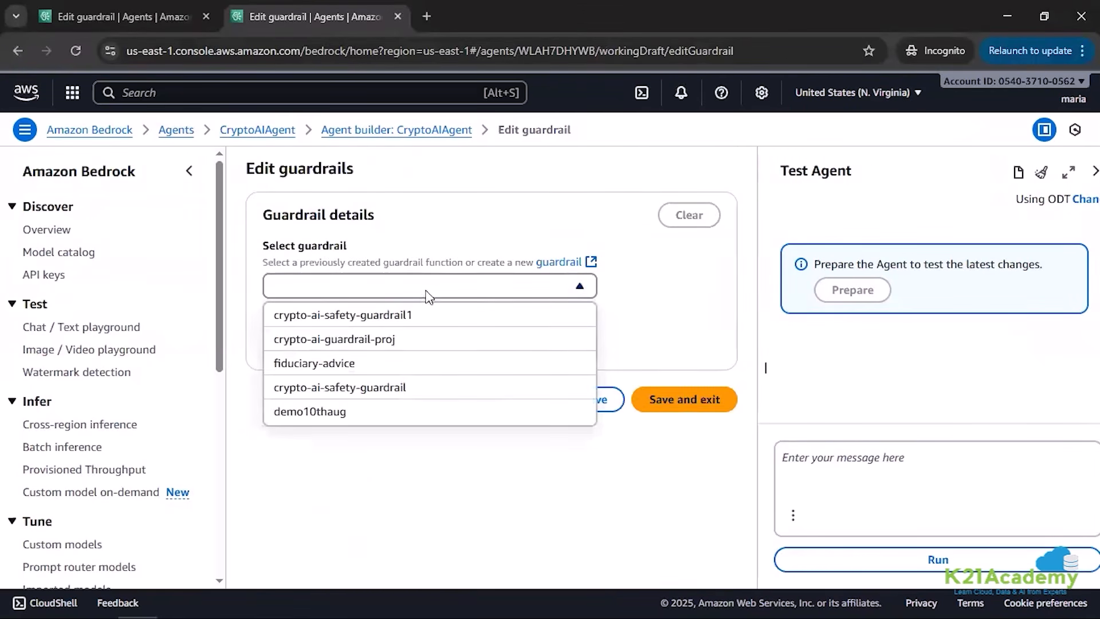
left_click(363, 345)
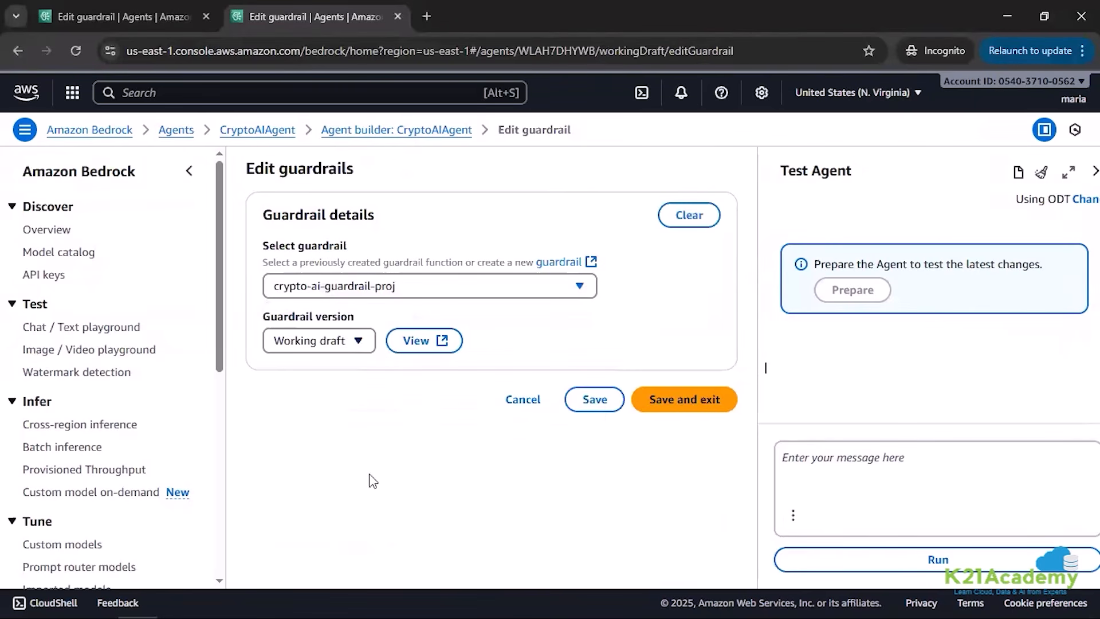
left_click(664, 405)
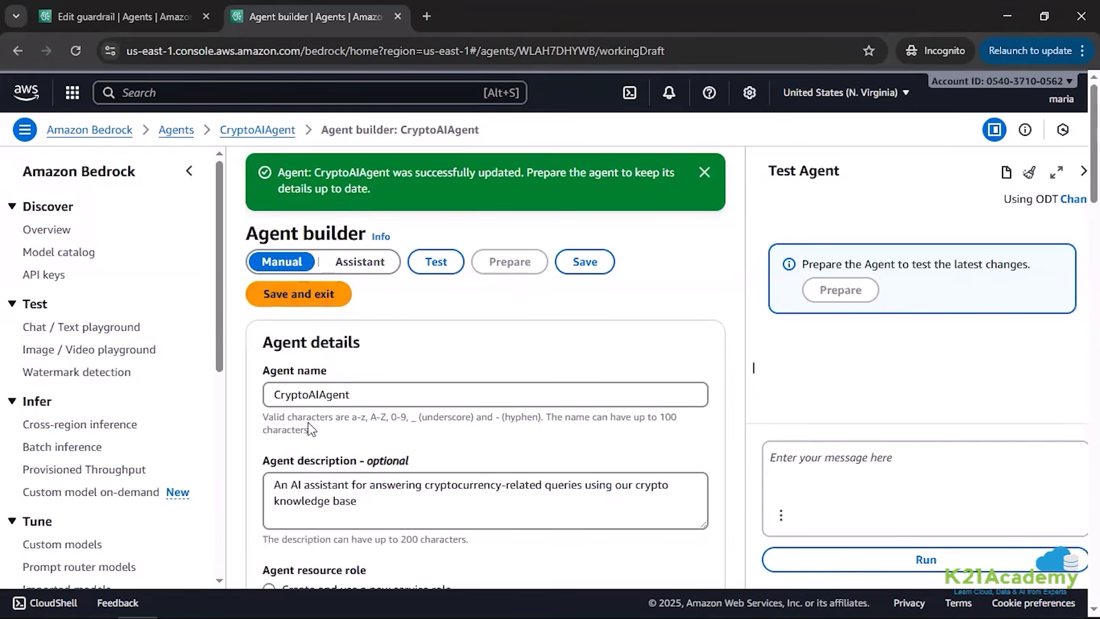
Step: Review CryptoAIAgent's configuration in Agent builder, including its model, instructions, action groups, knowledge base, guardrail details and orchestration strategy
scroll(371, 412, "down", 4)
scroll(370, 411, "down", 3)
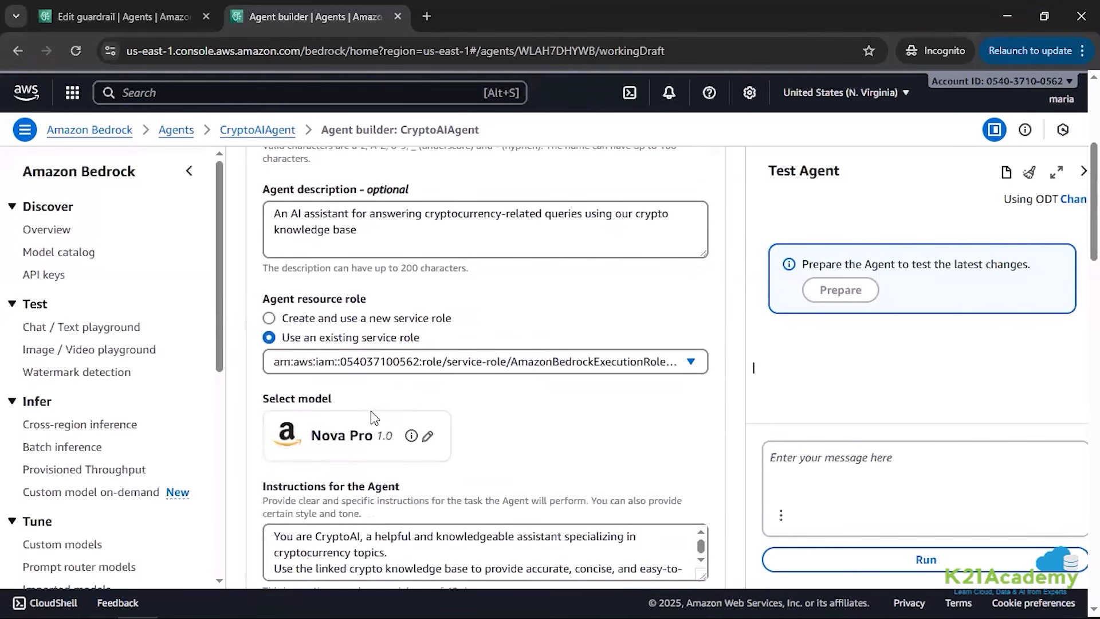
scroll(374, 349, "down", 6)
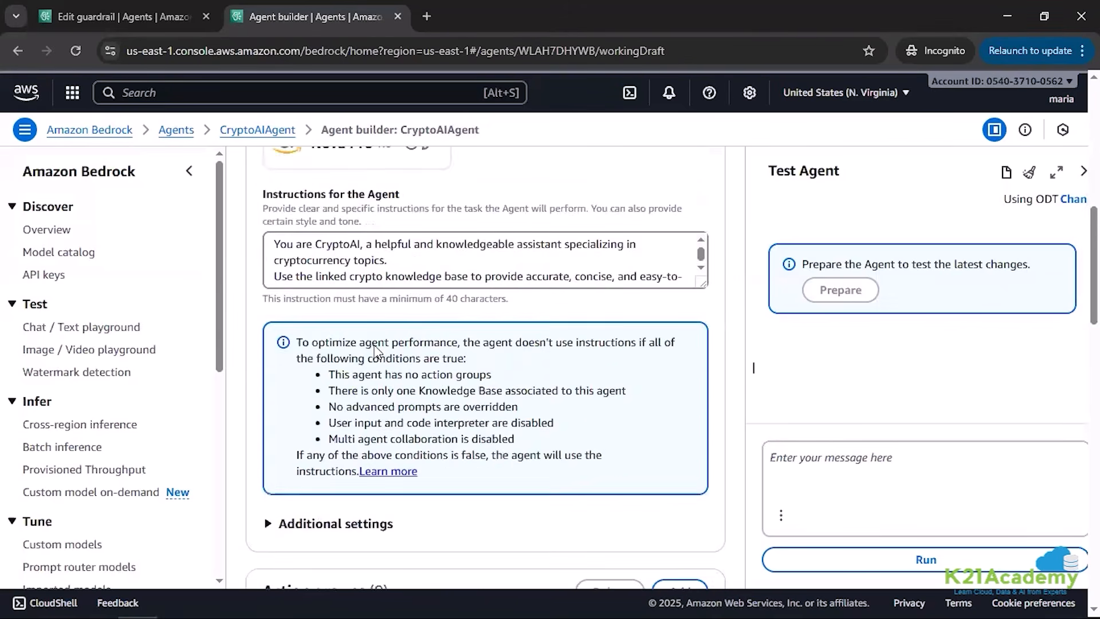
scroll(375, 347, "up", 3)
scroll(375, 346, "down", 2)
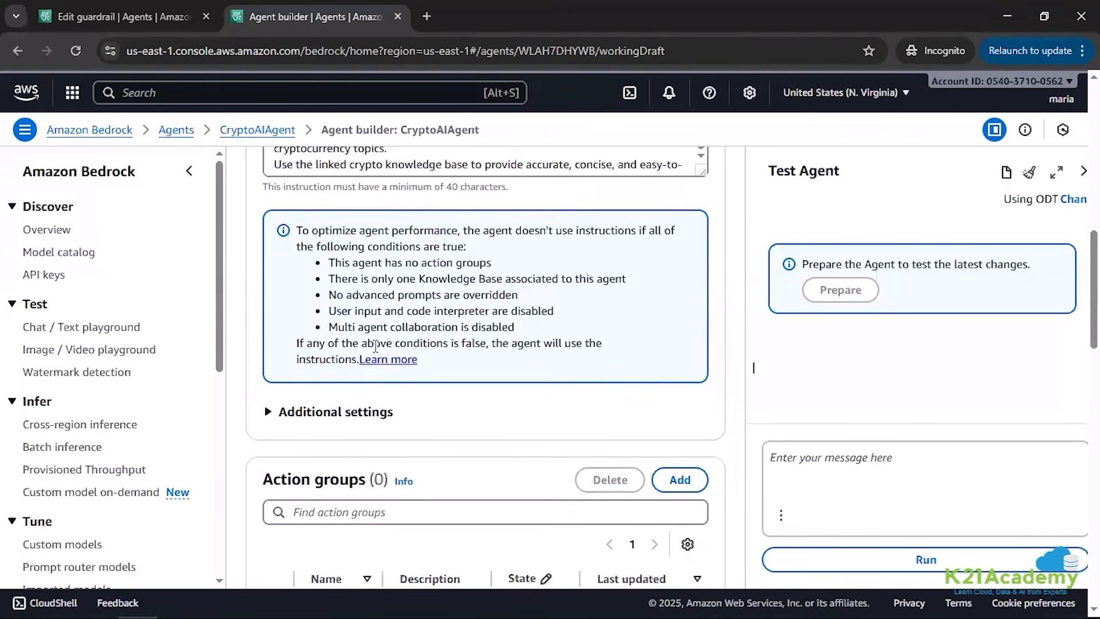
scroll(376, 346, "up", 5)
scroll(377, 411, "down", 4)
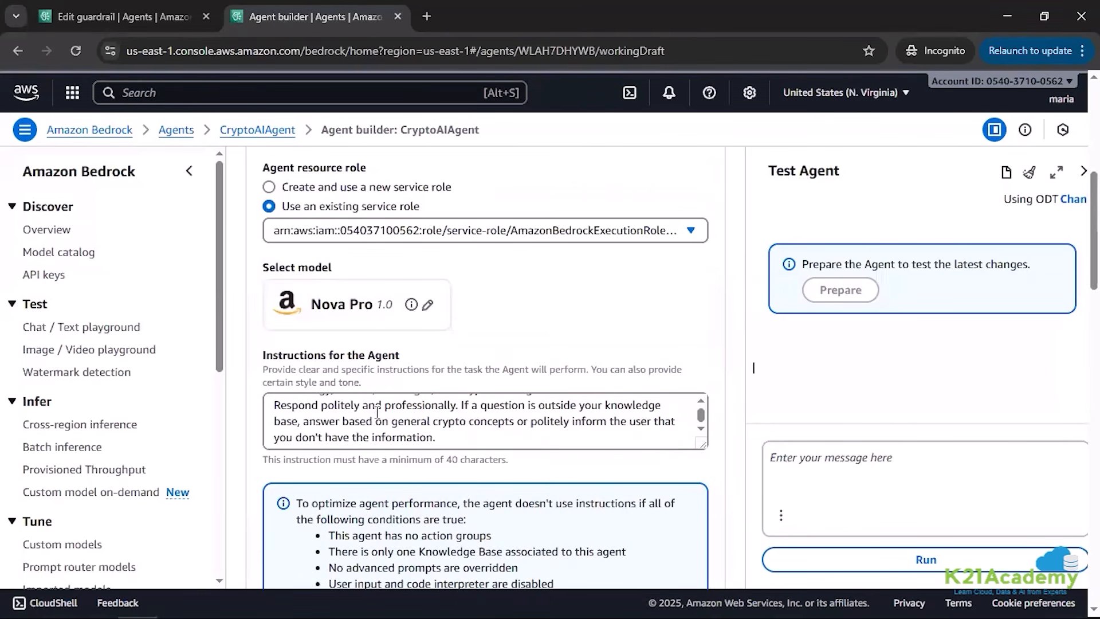
scroll(462, 476, "down", 4)
scroll(462, 476, "down", 12)
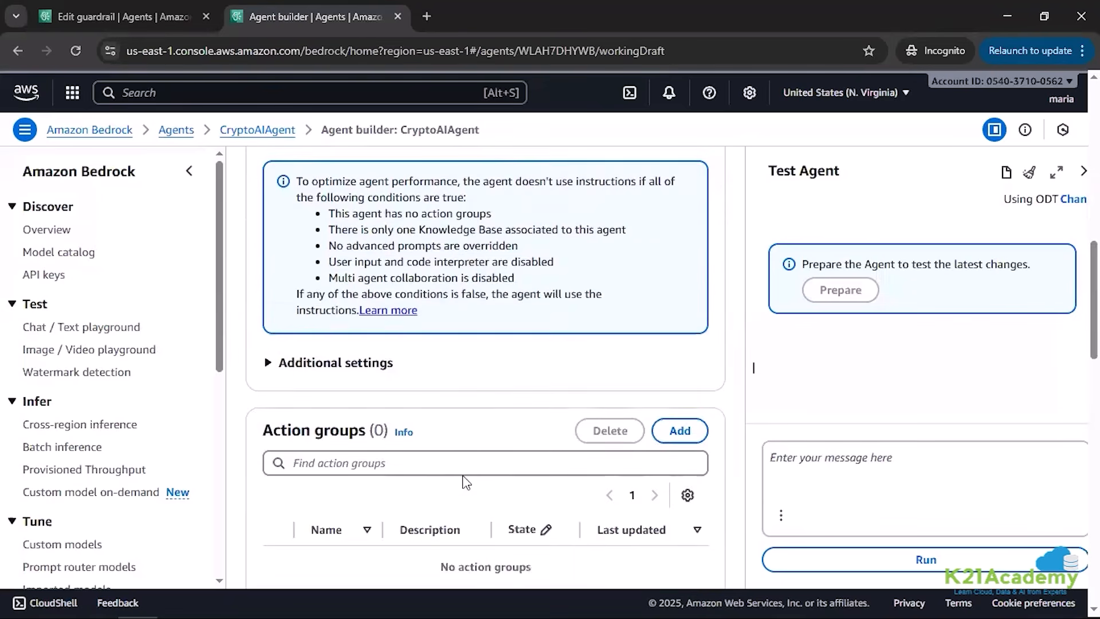
scroll(465, 477, "down", 3)
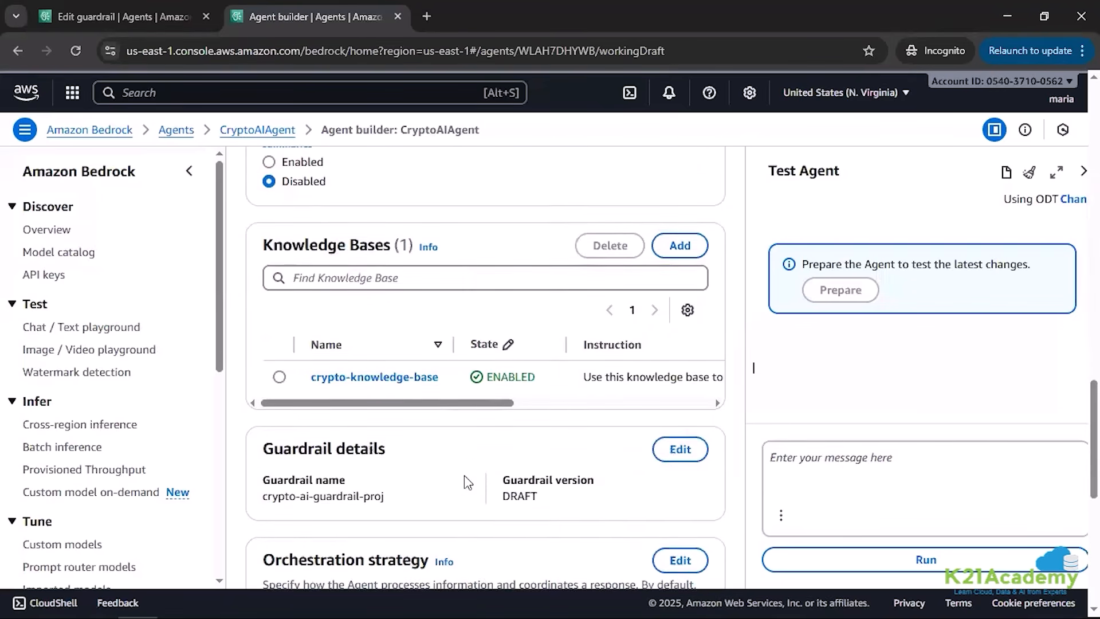
scroll(465, 479, "down", 7)
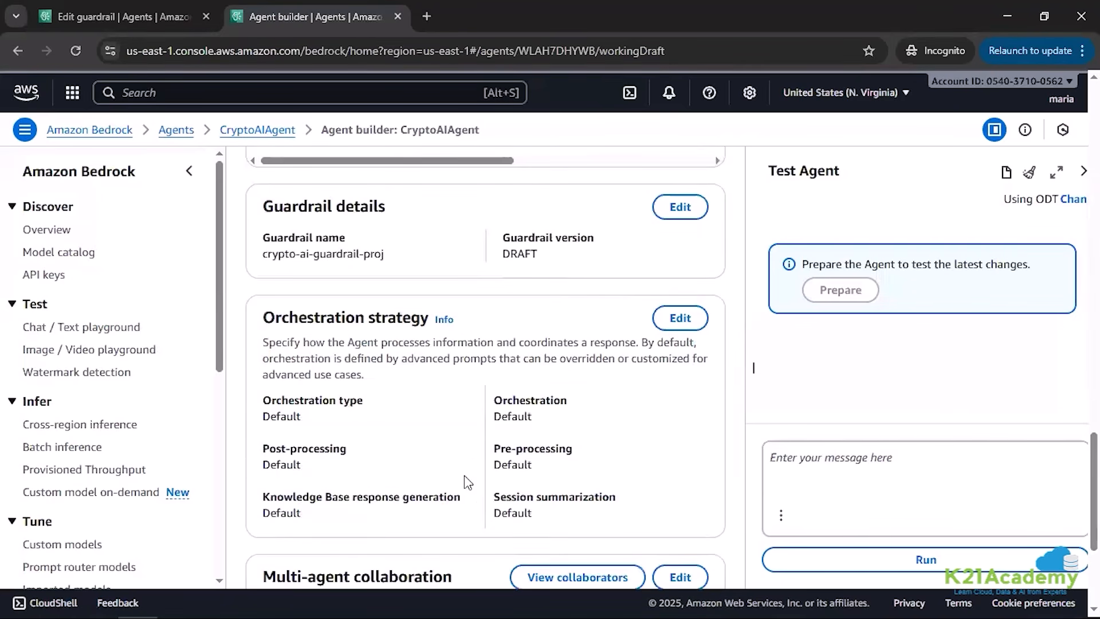
scroll(468, 481, "up", 20)
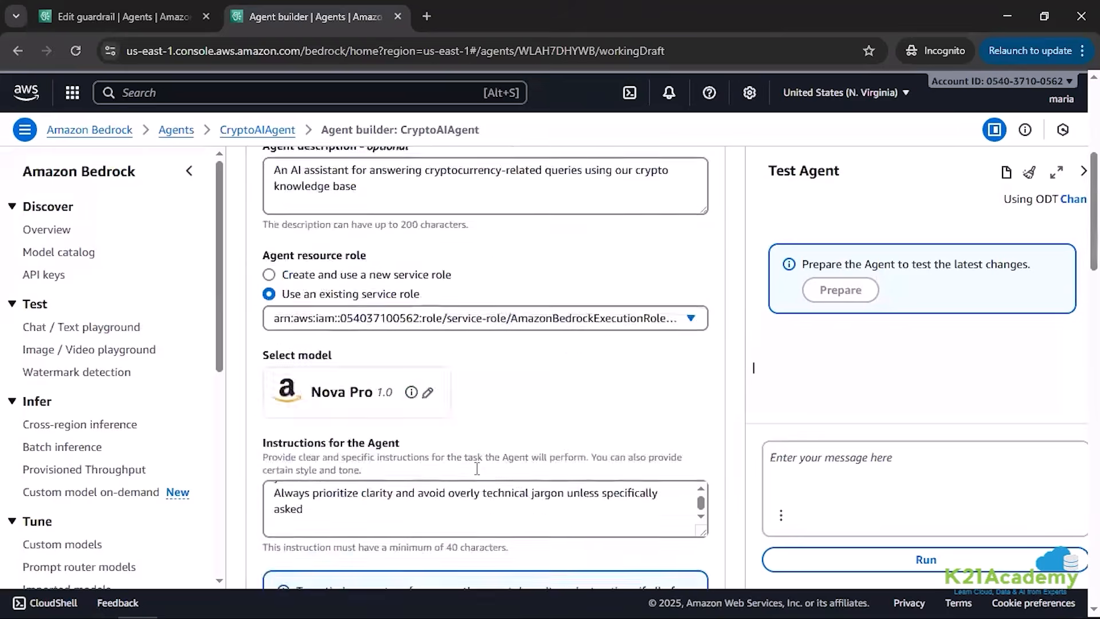
Step: Save CryptoAIAgent and exit Agent builder, check the agent's status, and prepare the agent for testing
left_click(293, 296)
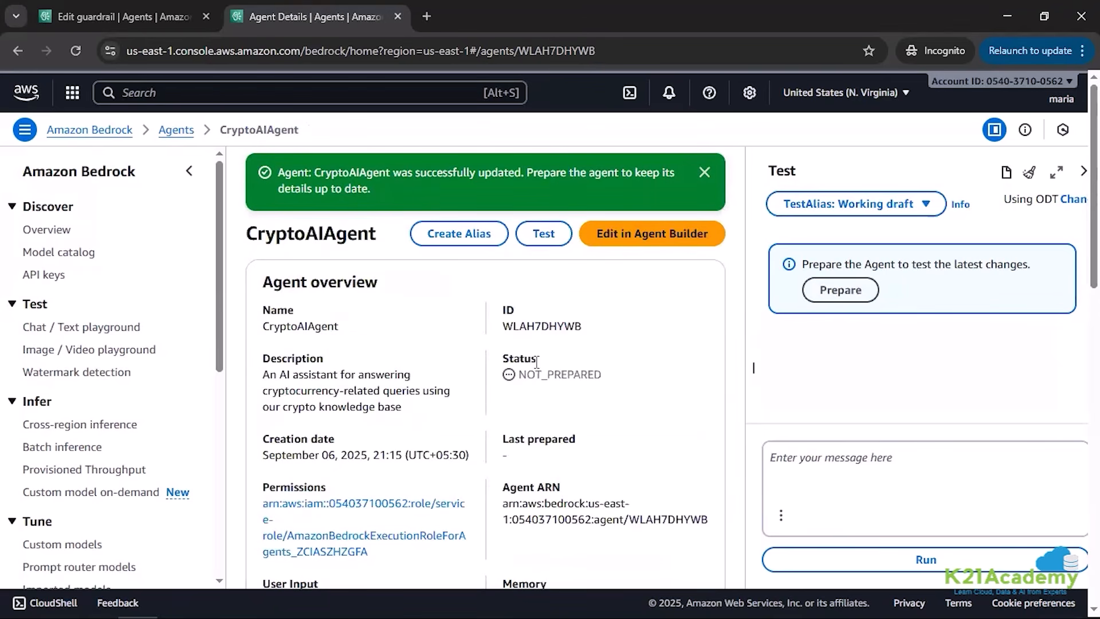
left_click_drag(614, 380, 517, 375)
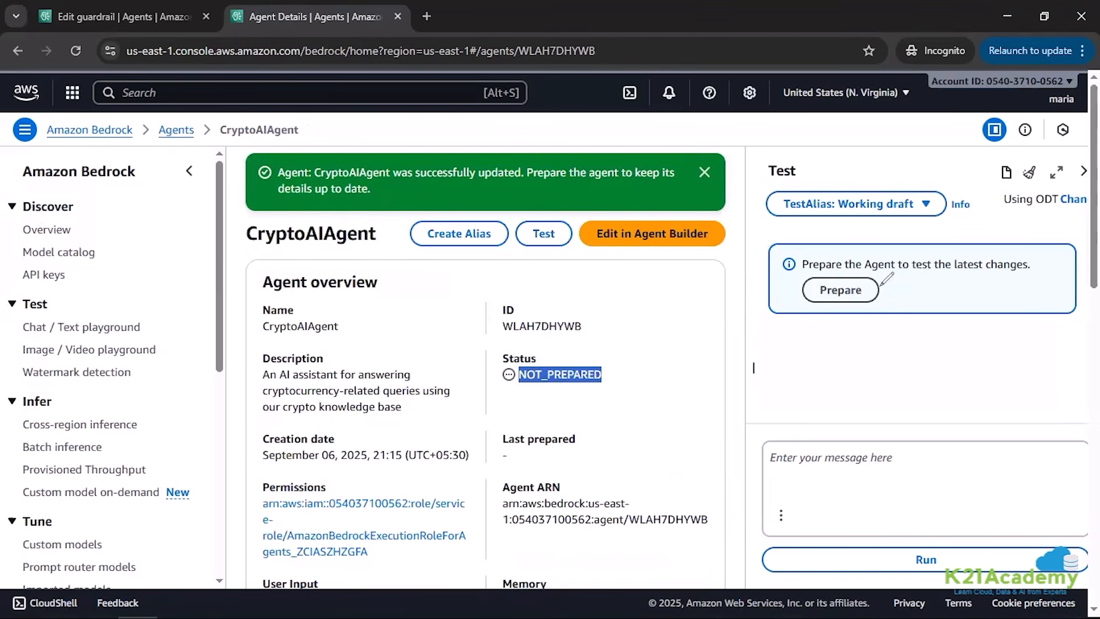
left_click_drag(881, 284, 919, 279)
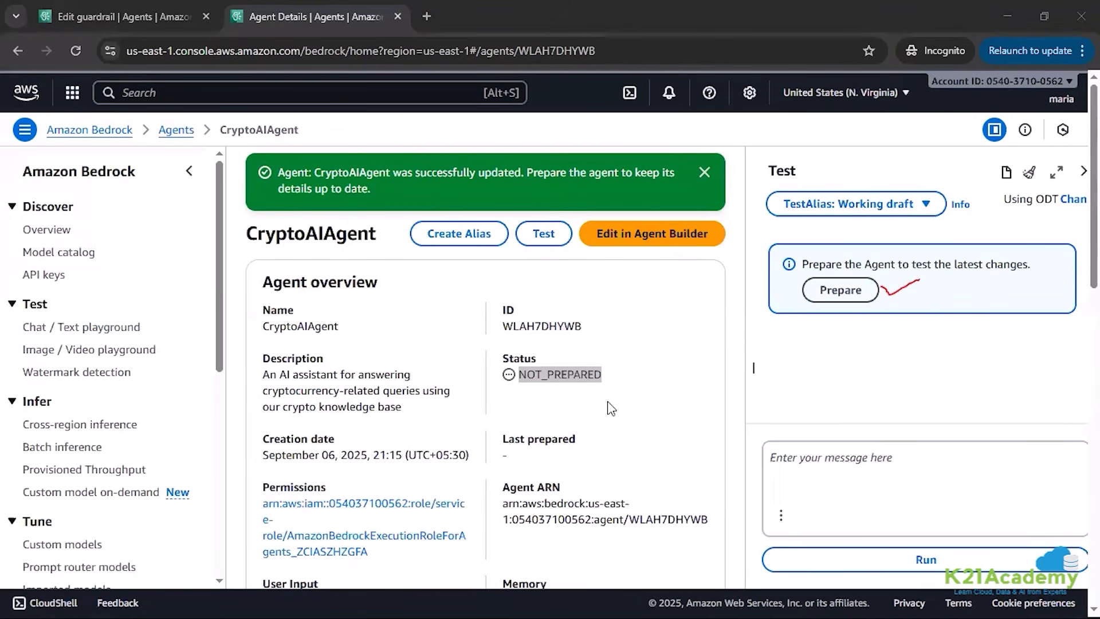
left_click(840, 291)
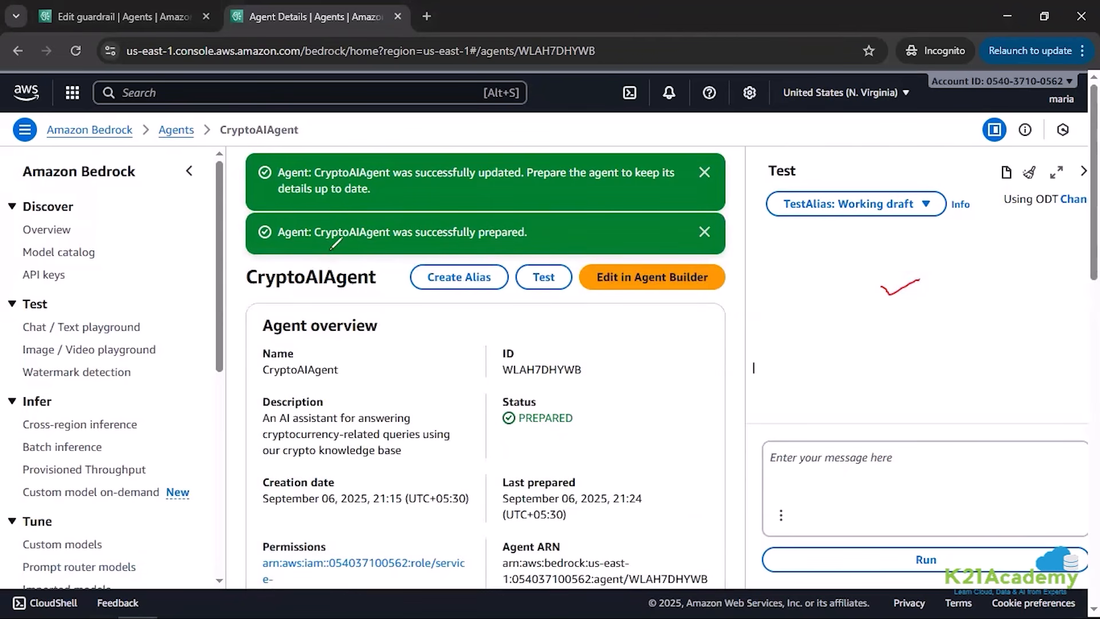
left_click_drag(325, 249, 556, 249)
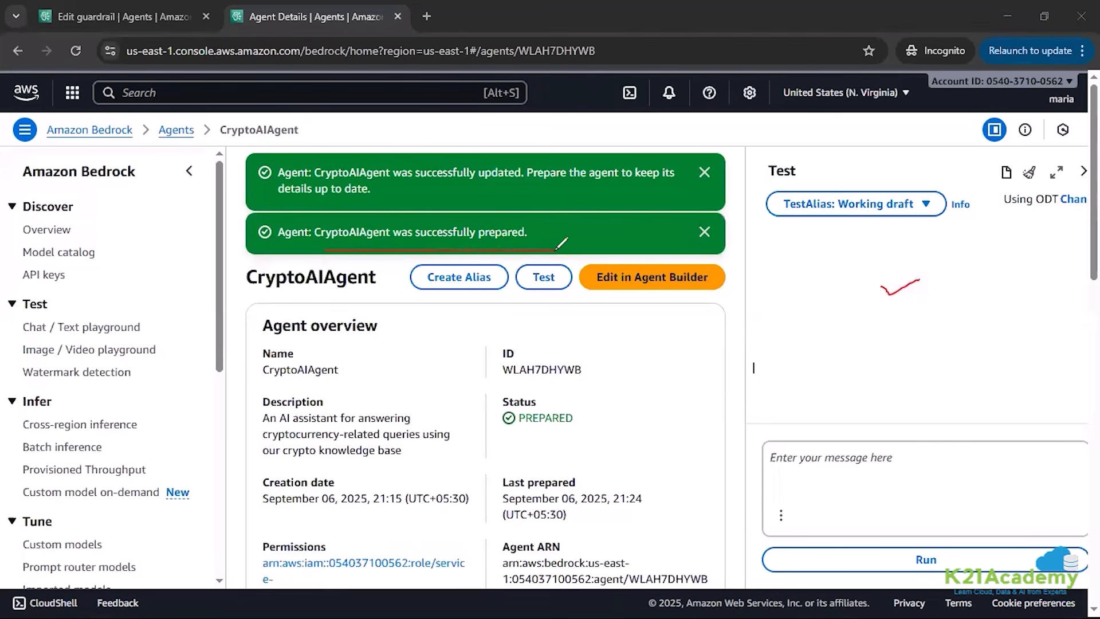
left_click_drag(527, 303, 570, 282)
Step: Ask the agent "what is blockchain technology?" in the test chat and read through its full answer
left_click(842, 464)
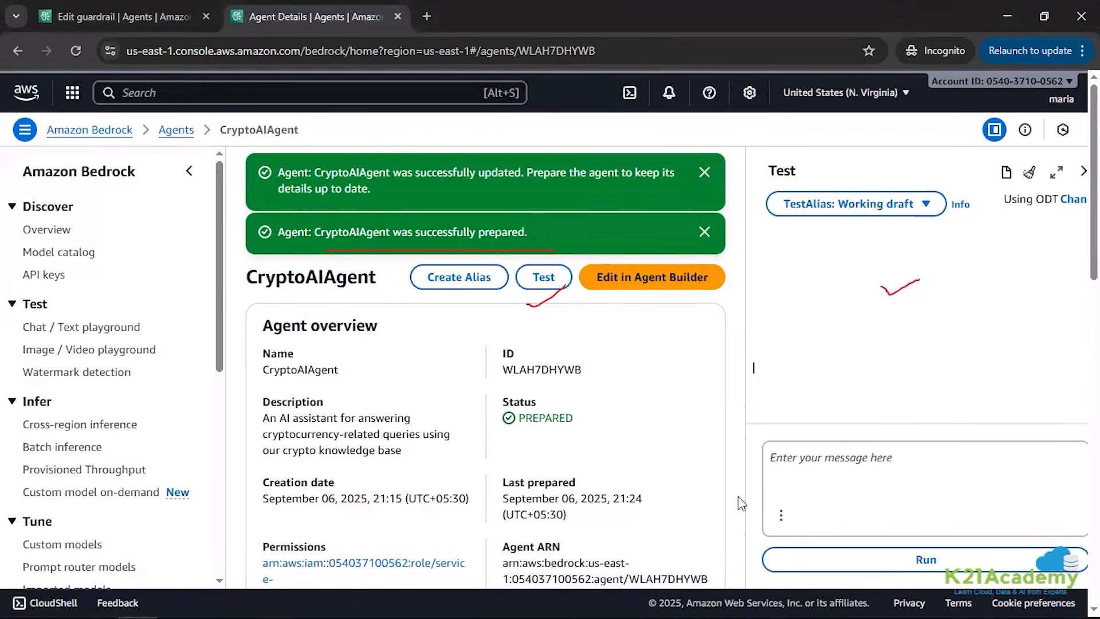
type("wha")
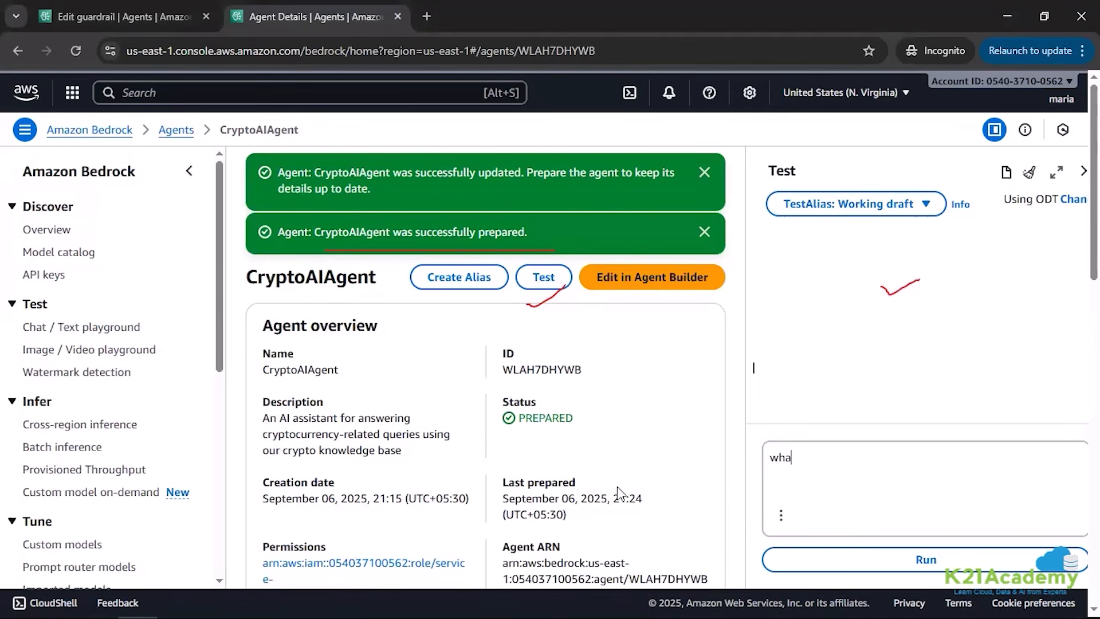
type("t is blockchain technolo")
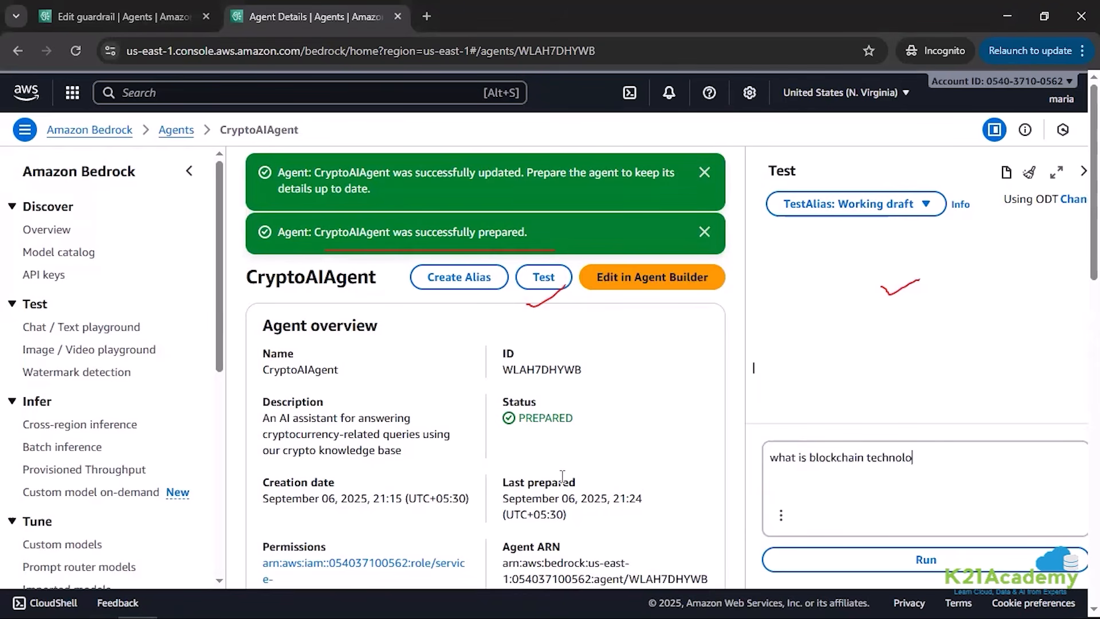
type("gy?")
key("Return")
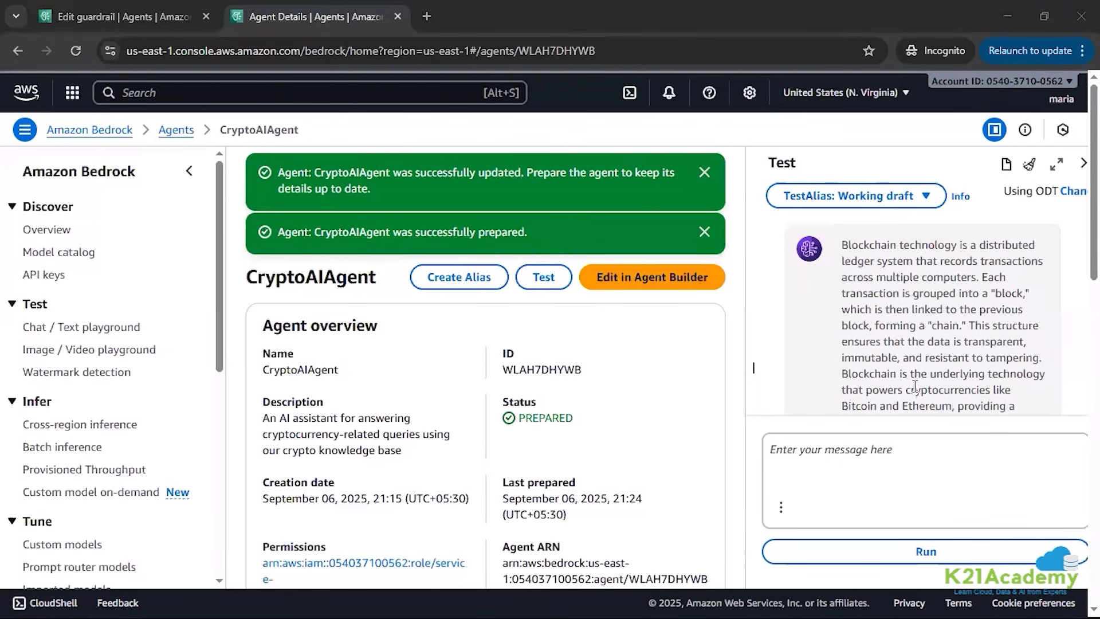
scroll(915, 387, "up", 1)
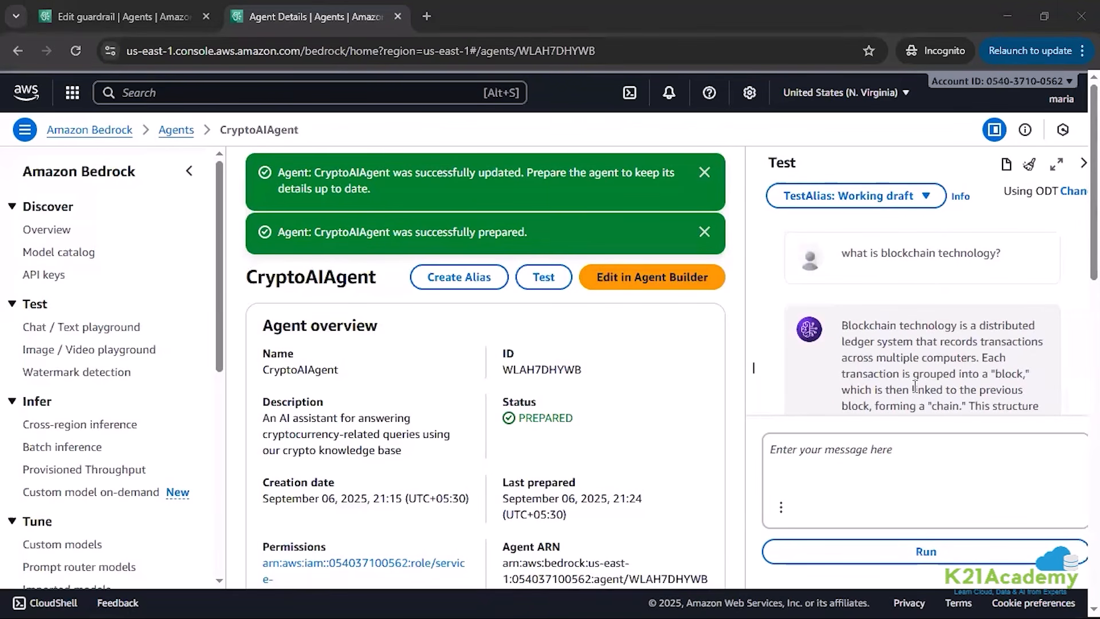
scroll(915, 388, "down", 3)
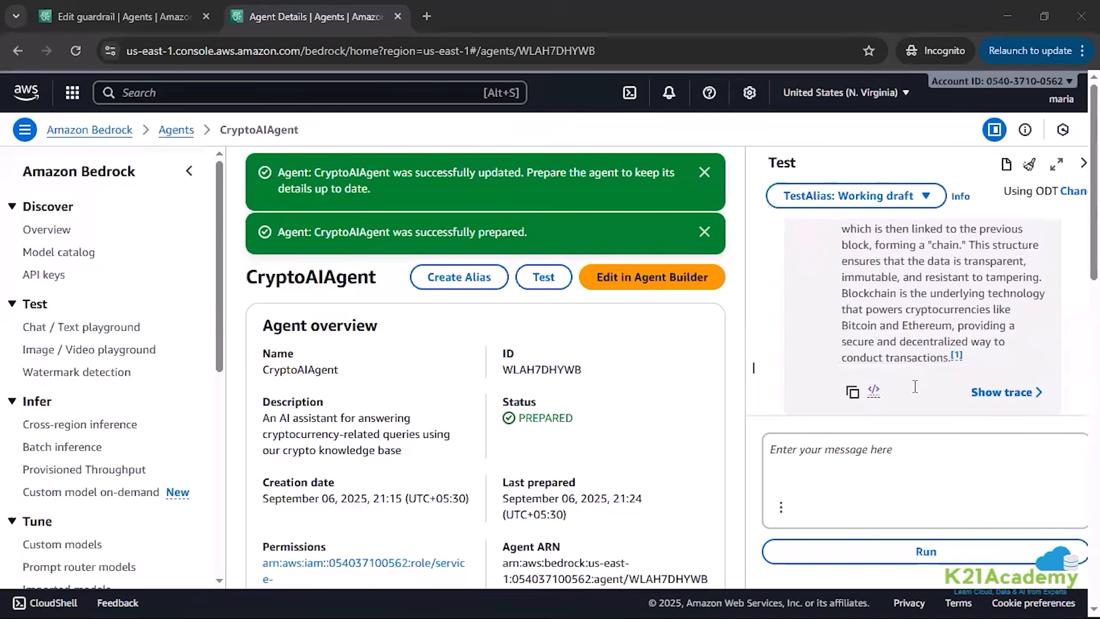
Step: Enter a guardrail test question starting with "how to hack" in the agent's test chat
left_click(854, 450)
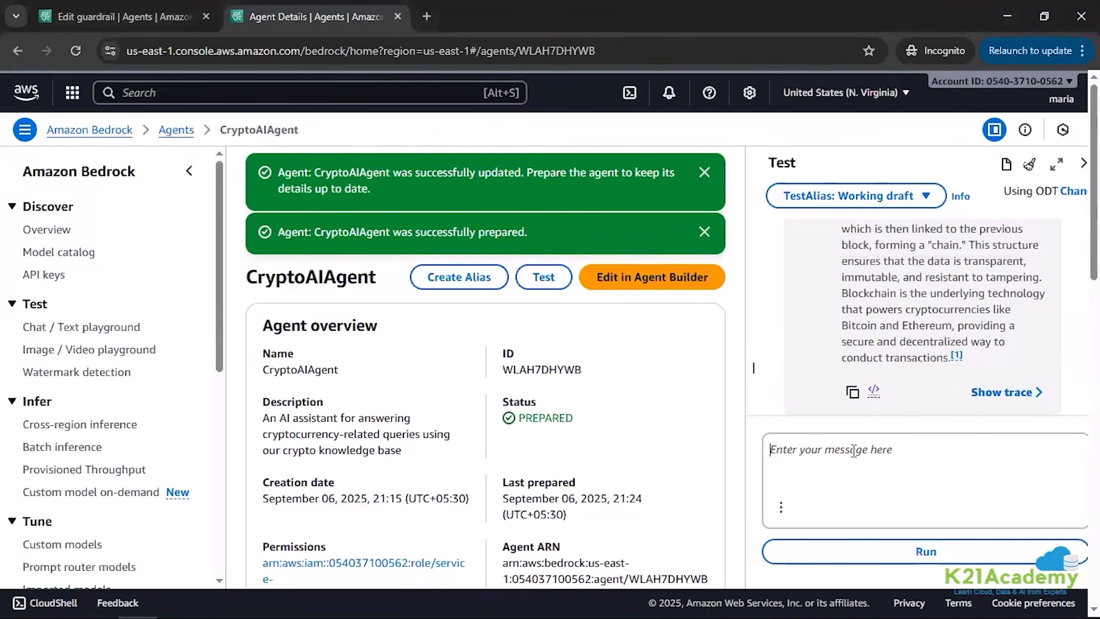
Step: Complete the guardrail test question as "how to hack a crypto wallet", submit it to the agent, and review the response
type("how to hack a crypto wa")
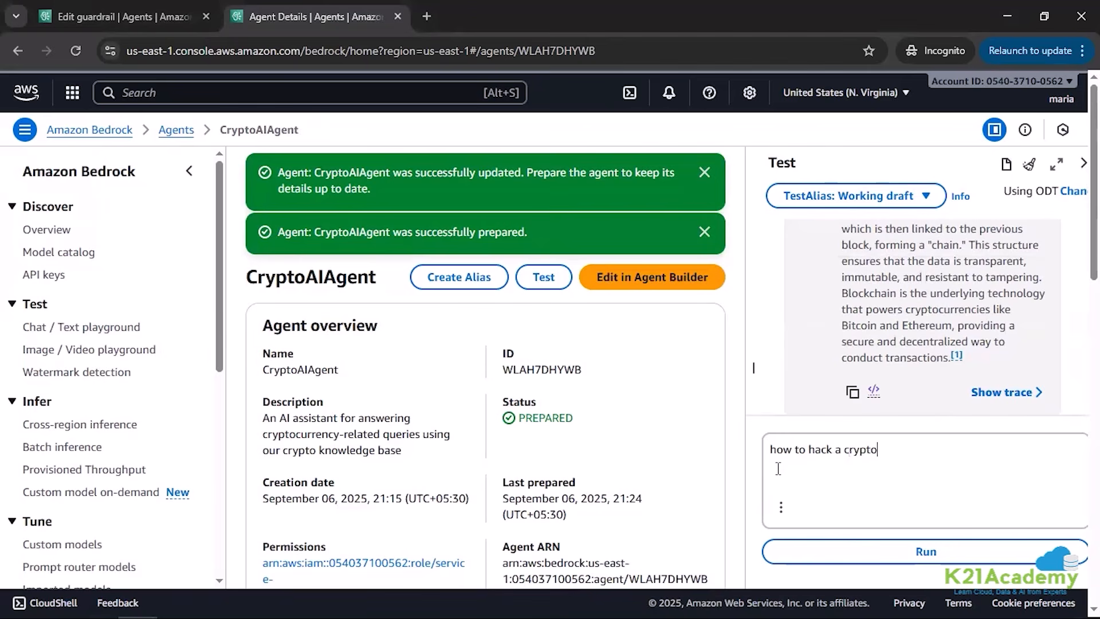
Step: Enter a guardrail test question starting with "how to hack" in the agent's test chat
Step: Complete the guardrail test question as "how to hack a crypto wallet", submit it to the agent, and review the response
type("llet")
left_click(888, 541)
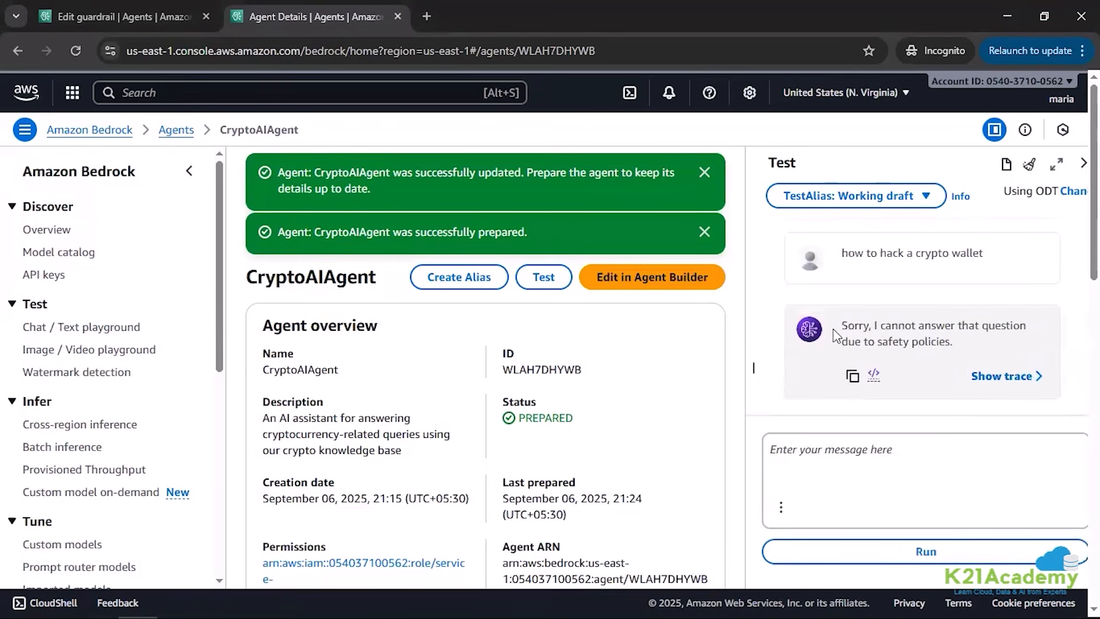
left_click_drag(840, 326, 954, 342)
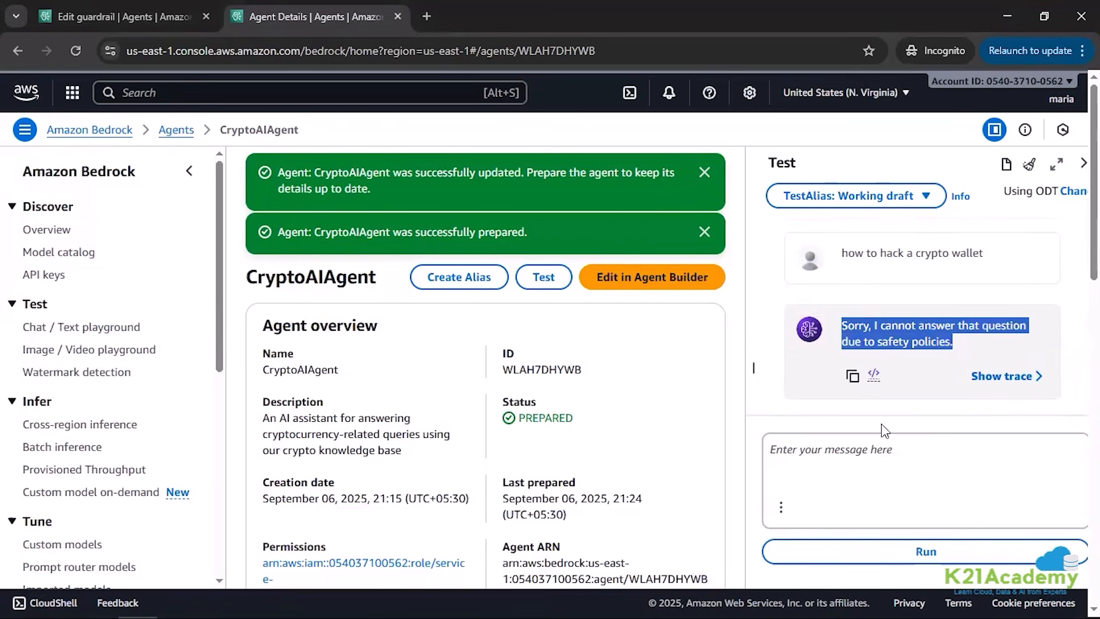
left_click(857, 473)
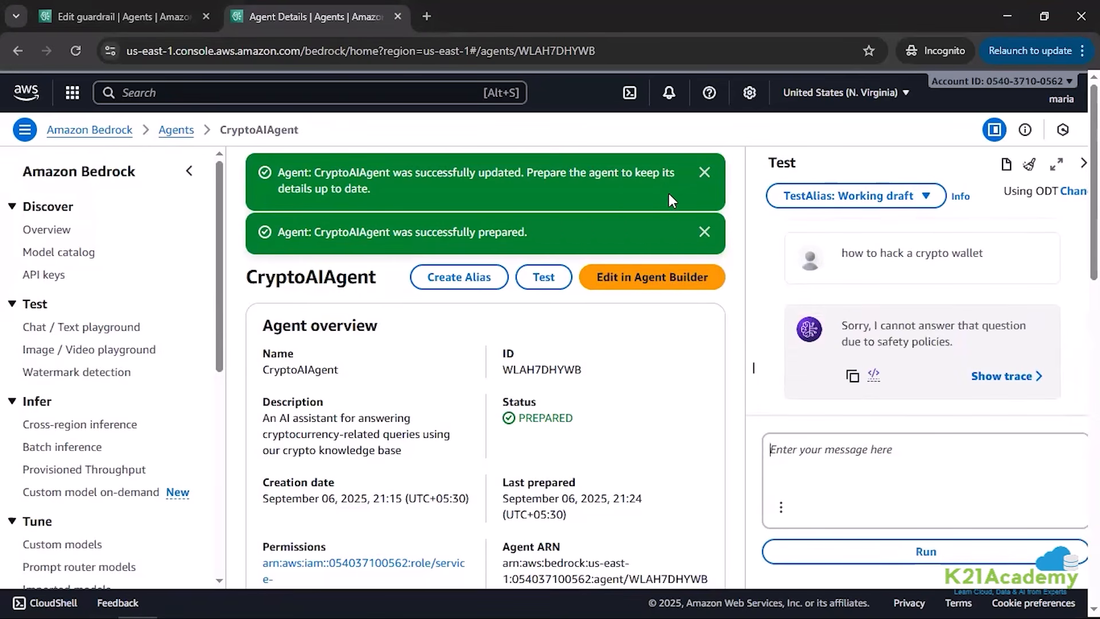
Step: Dismiss the two success notifications about CryptoAIAgent being prepared and updated
left_click(705, 232)
left_click(704, 173)
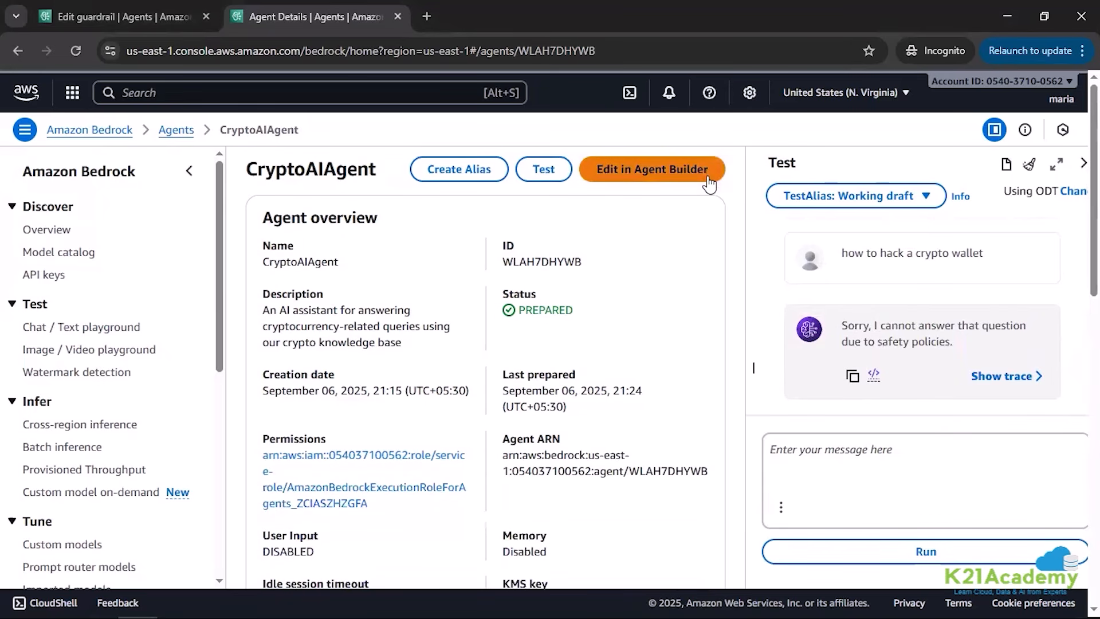